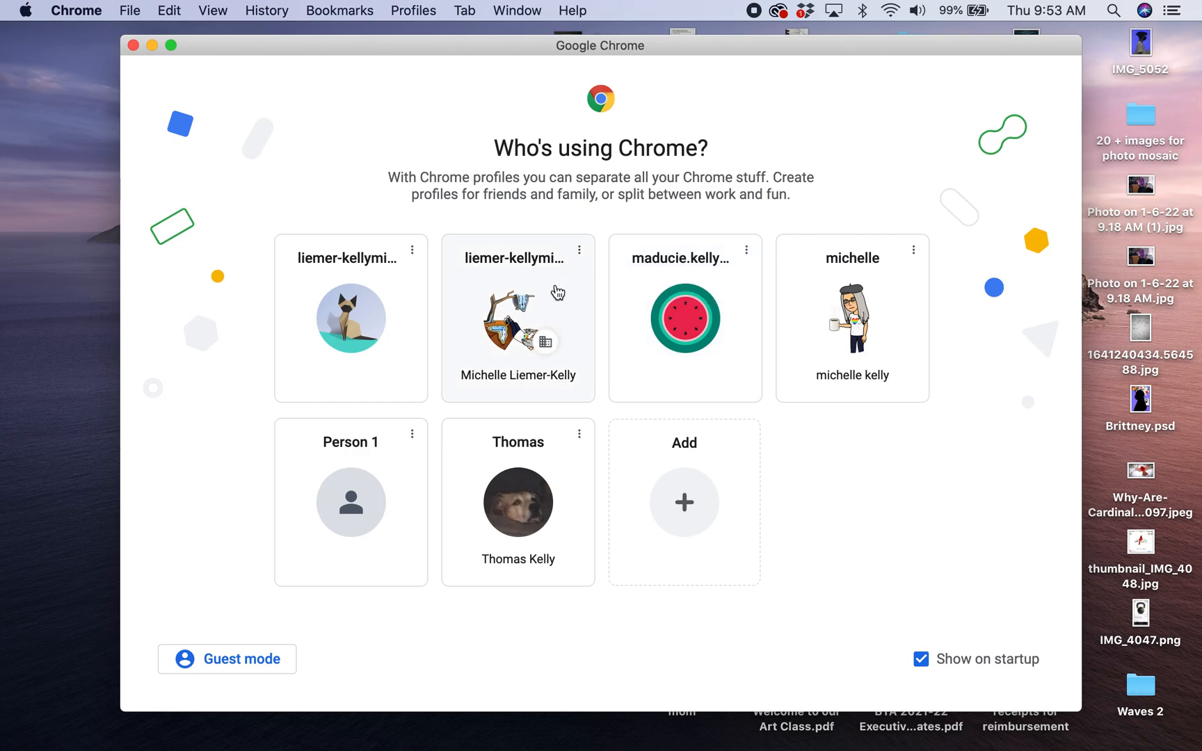
left_click(551, 298)
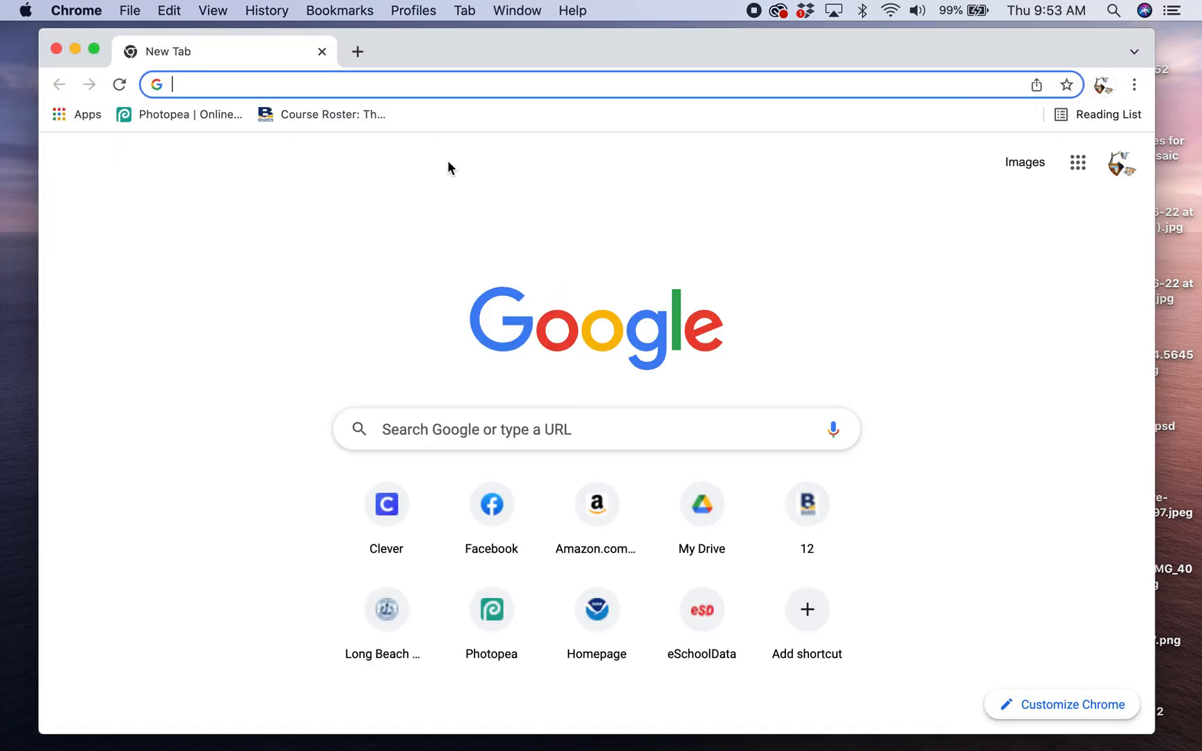
type("www.ph")
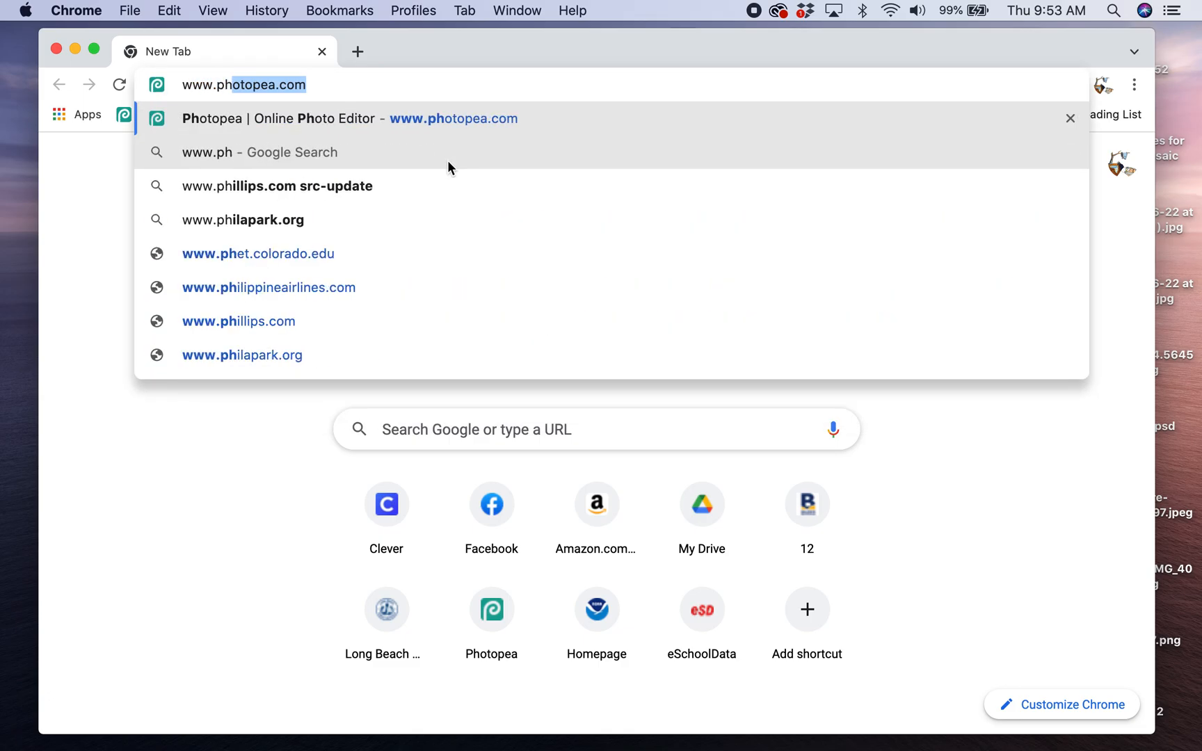
type("ot")
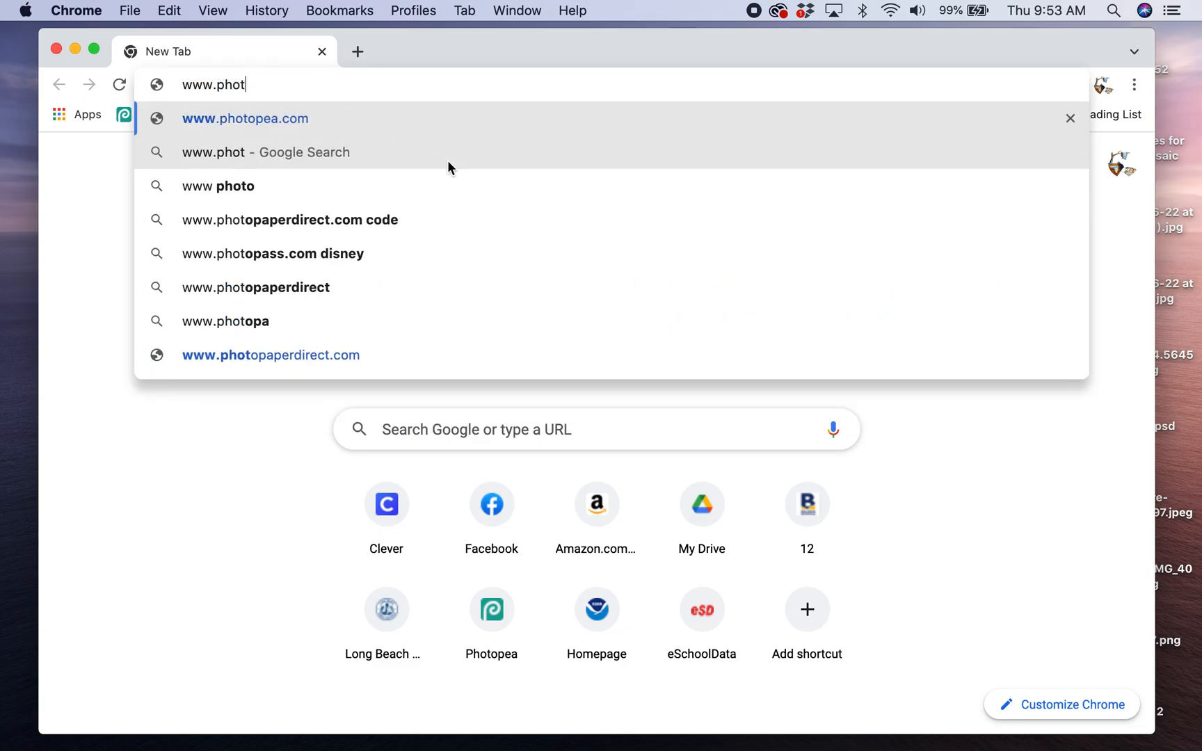
type("opea.com")
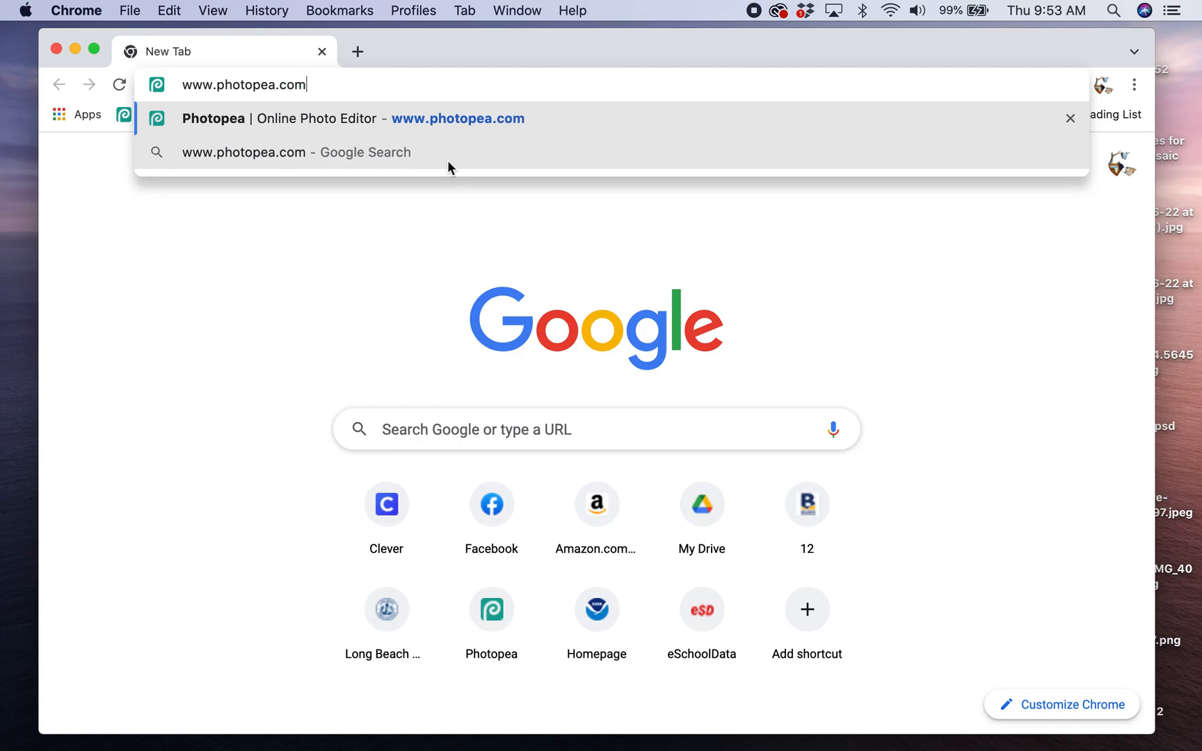
key("Return")
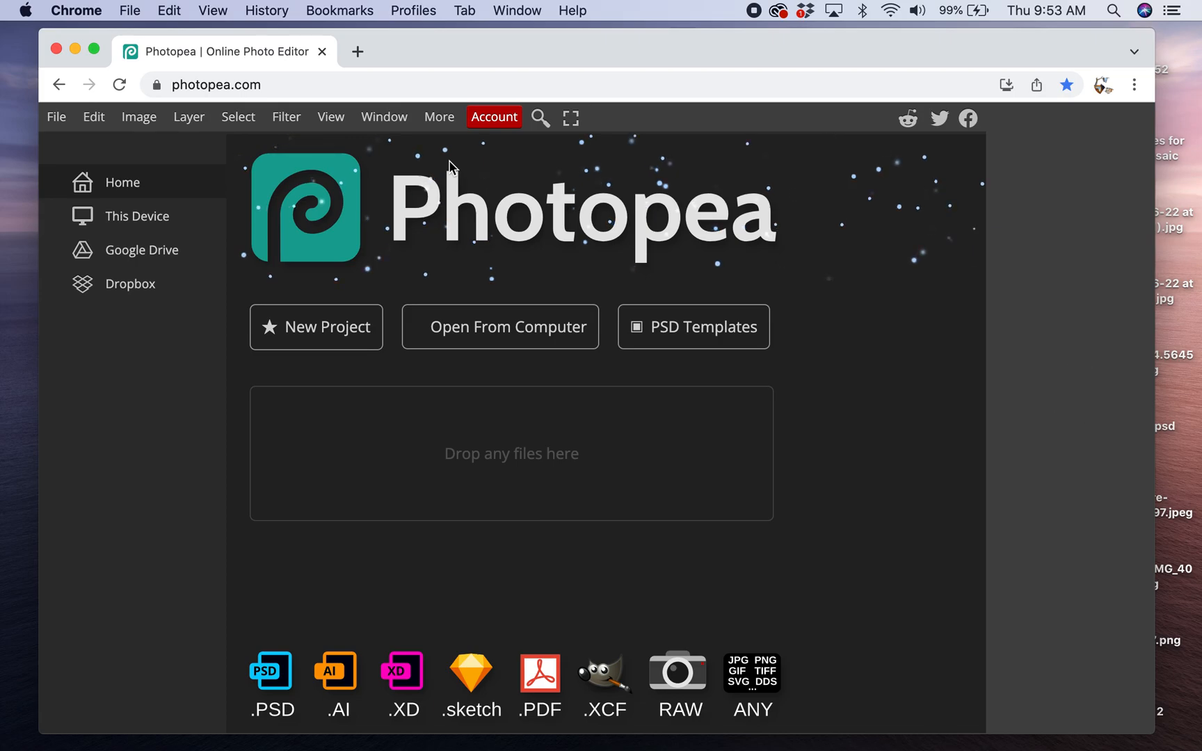
- Start a new project named Pattern with its dimensions in inches
left_click(324, 329)
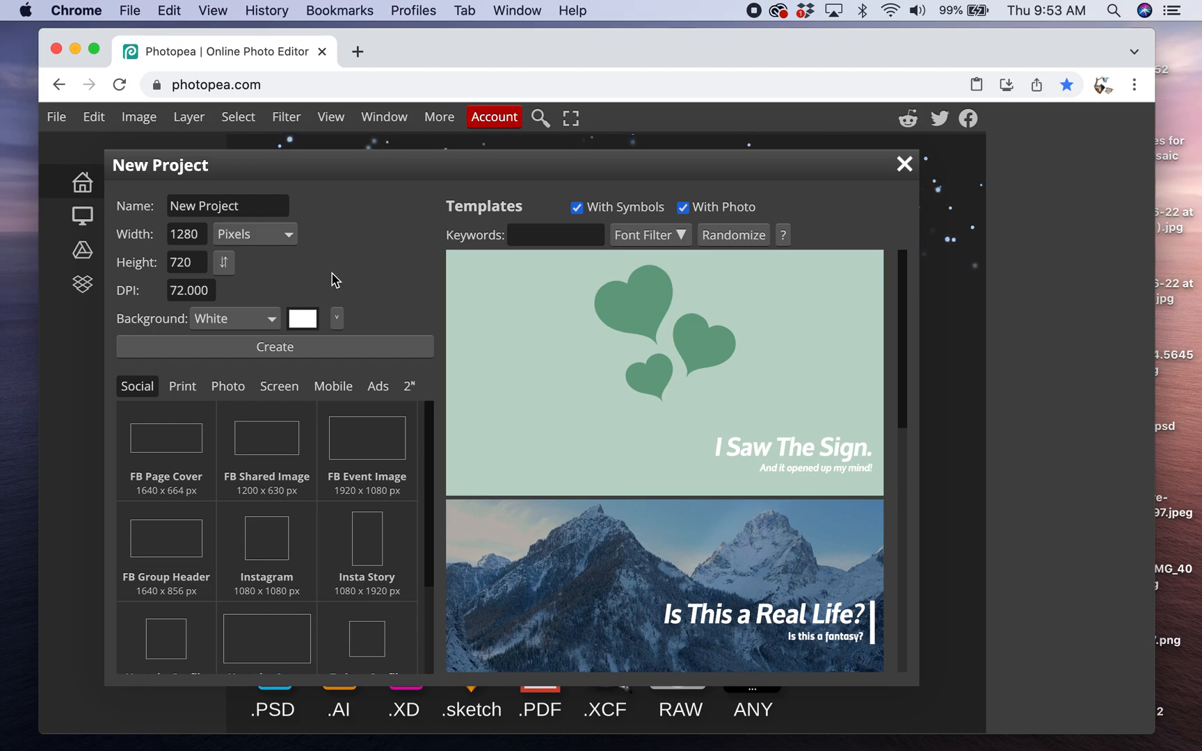
left_click(260, 207)
key("alt+shift+Left")
key("alt+shift+Left")
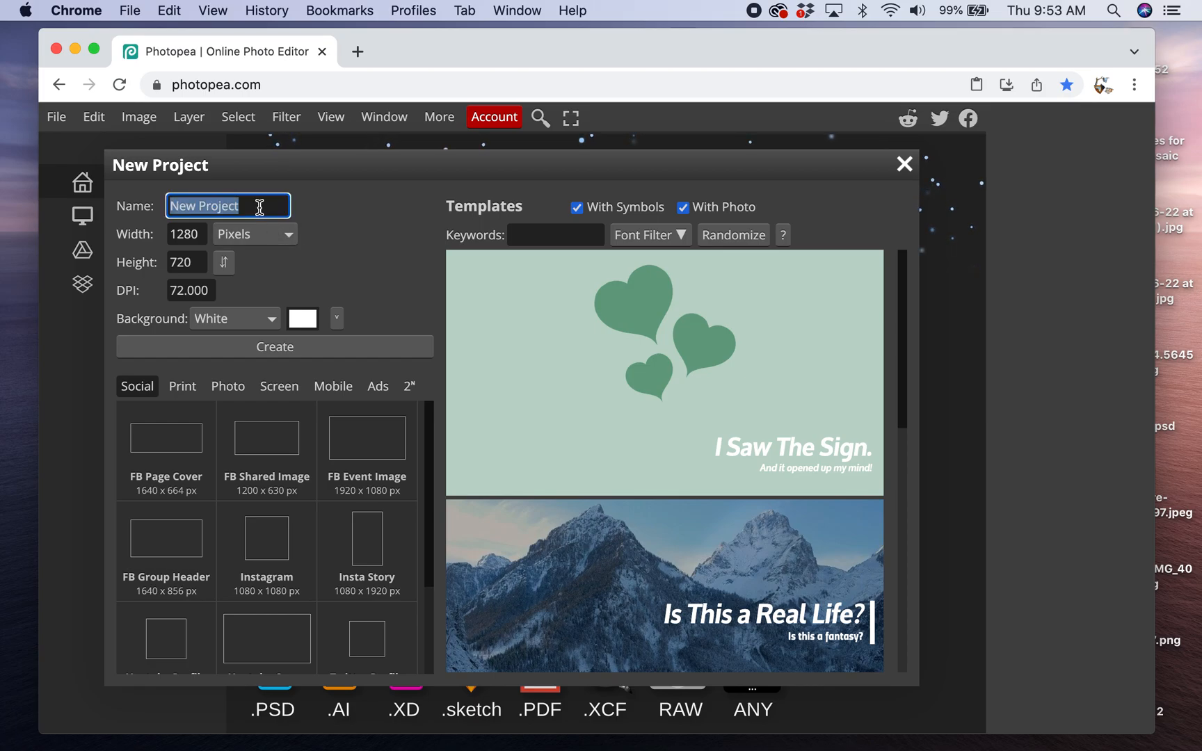
type("Pattern")
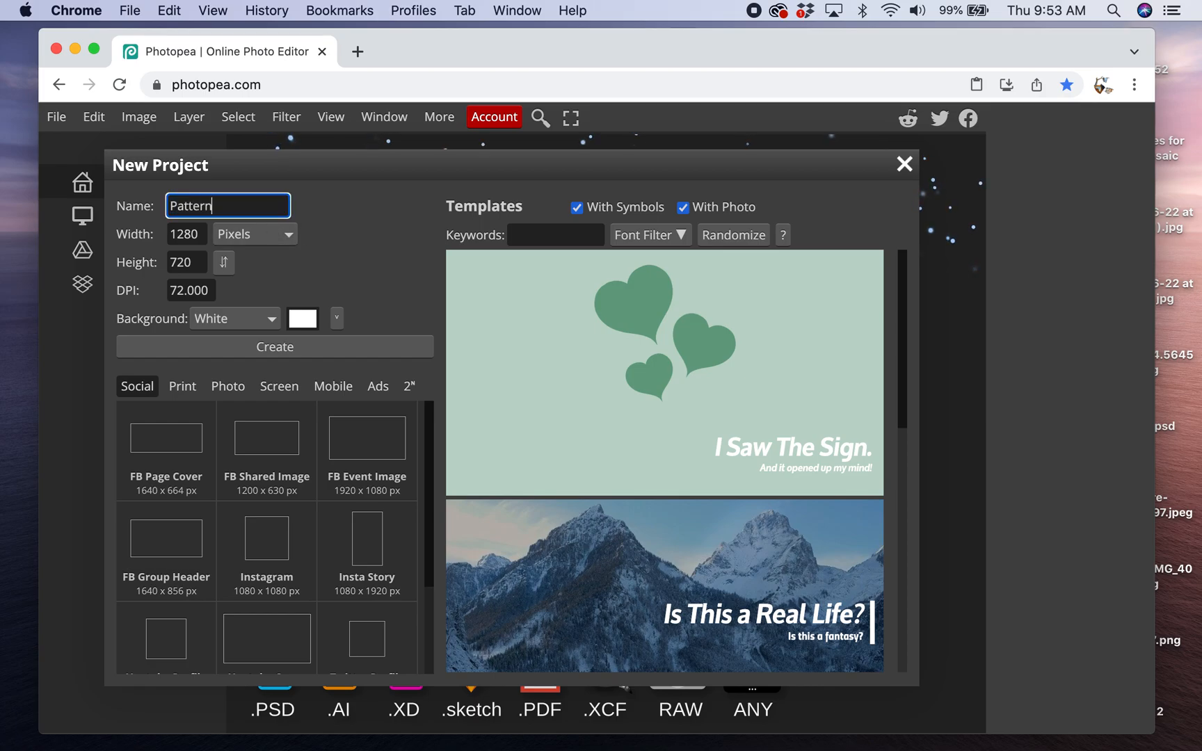
left_click(278, 235)
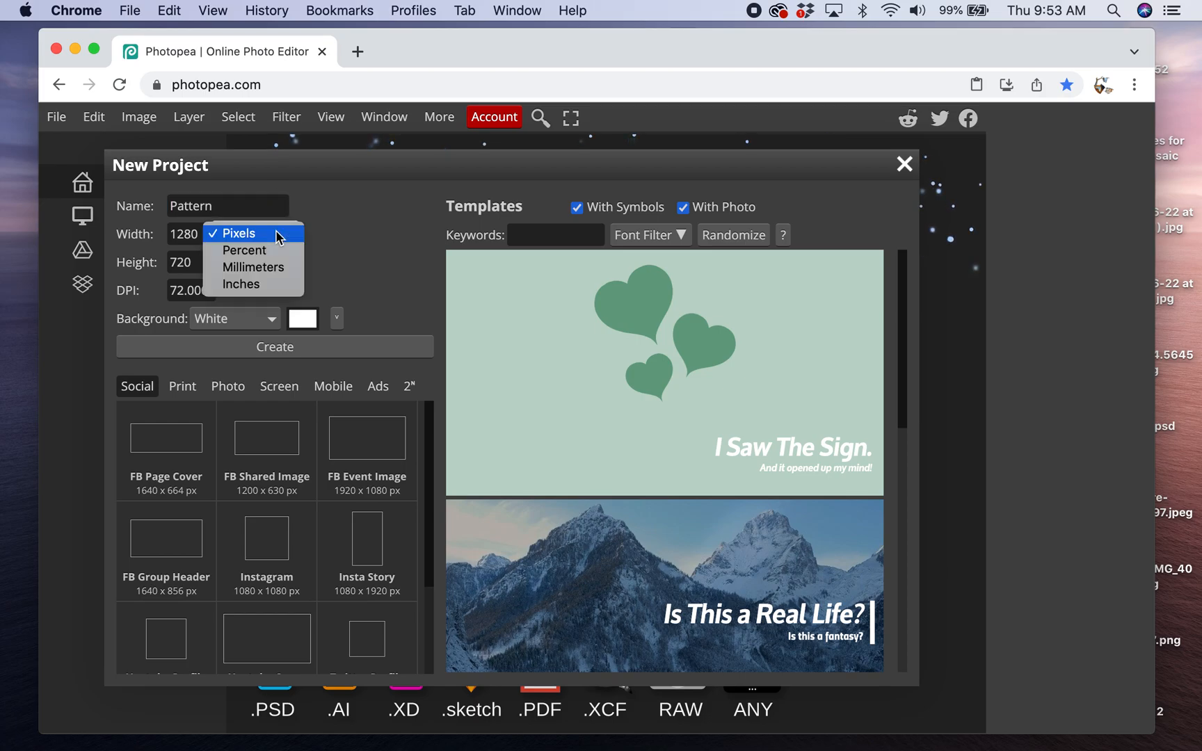
left_click(269, 286)
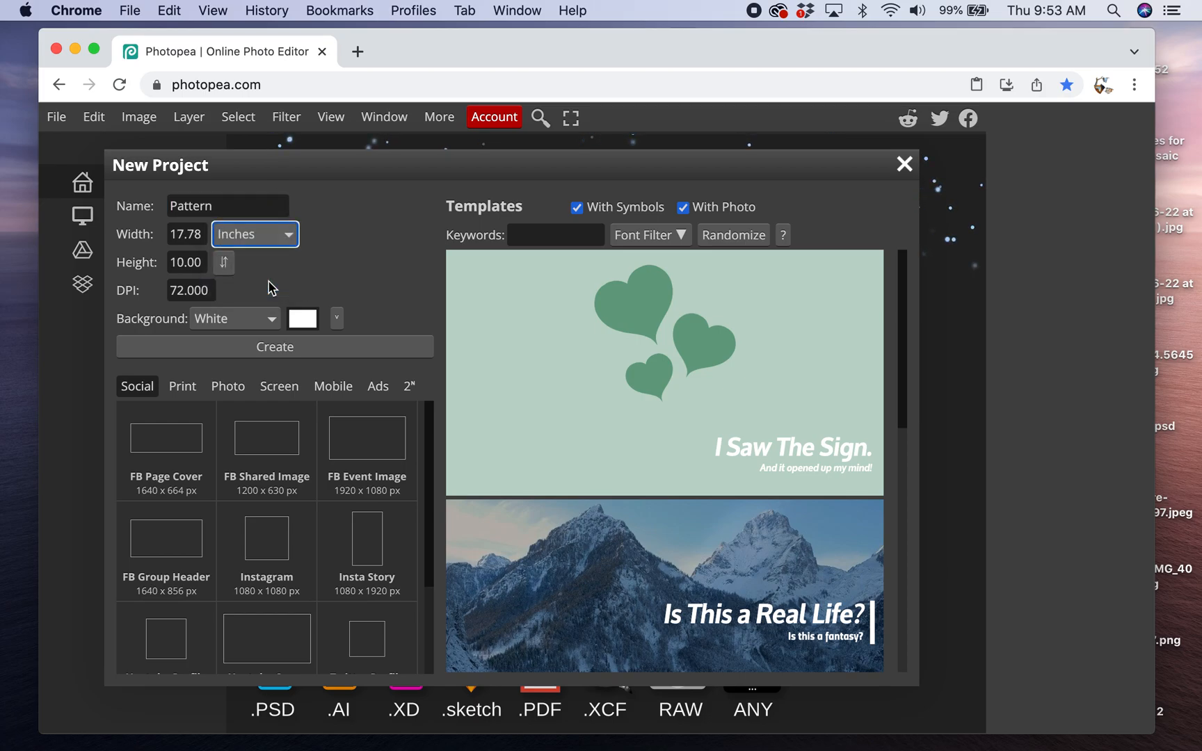
- Set the project to 4 inches wide, 2.5 inches high and 150 DPI, and create it
double_click(204, 238)
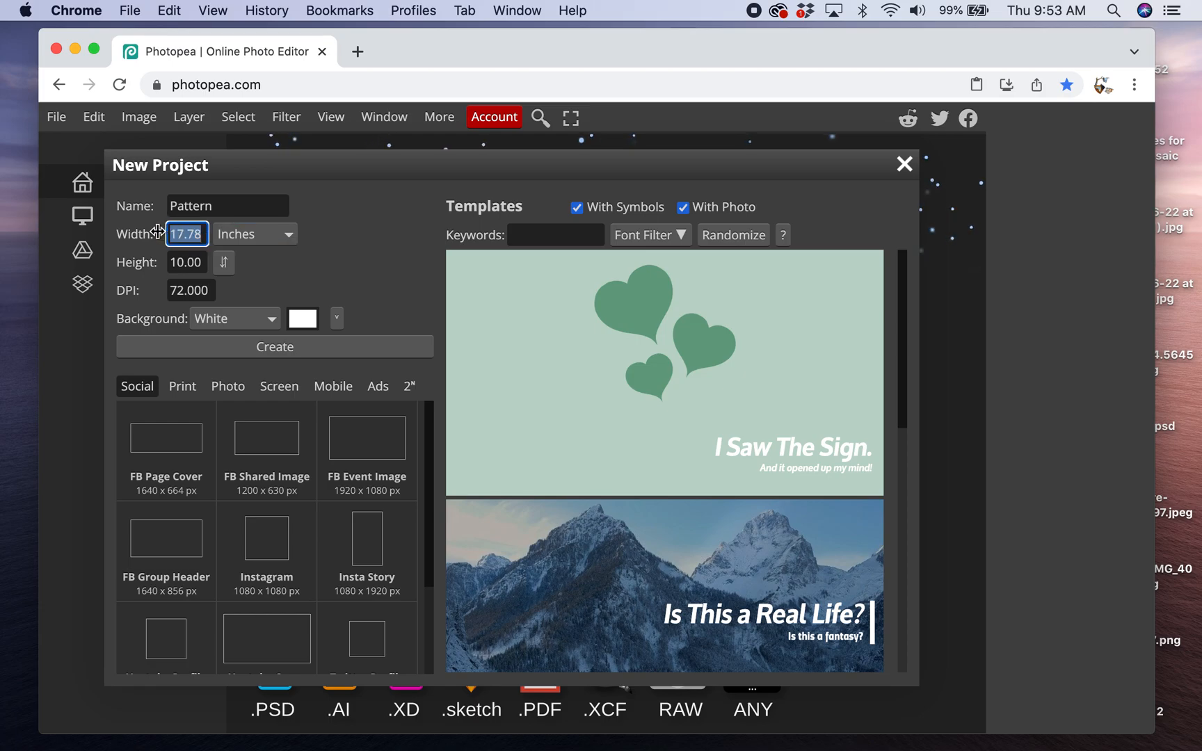
type("4")
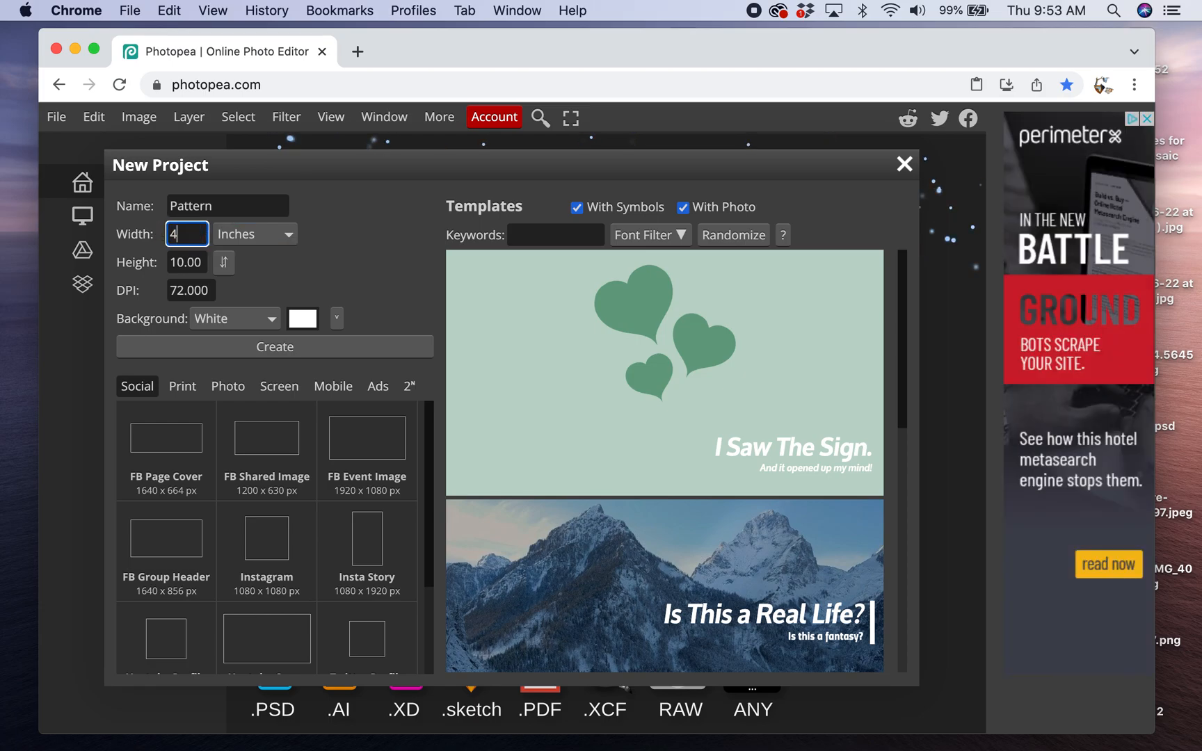
double_click(197, 261)
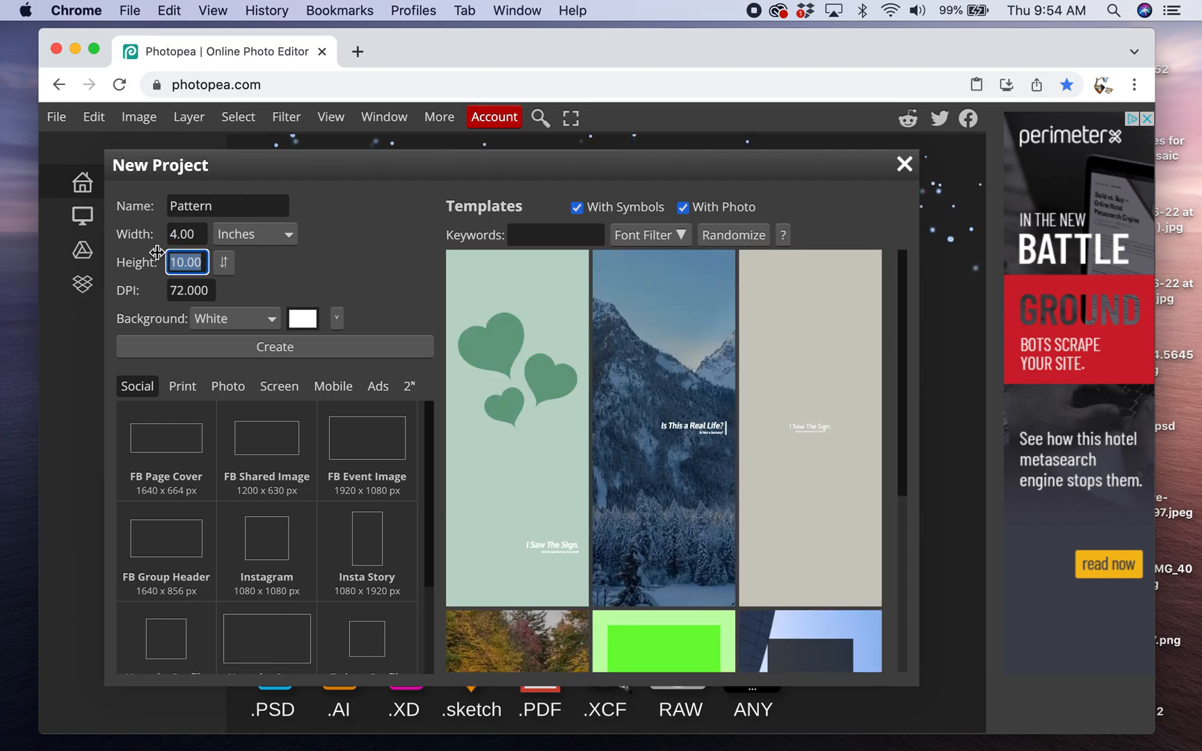
type("2.5")
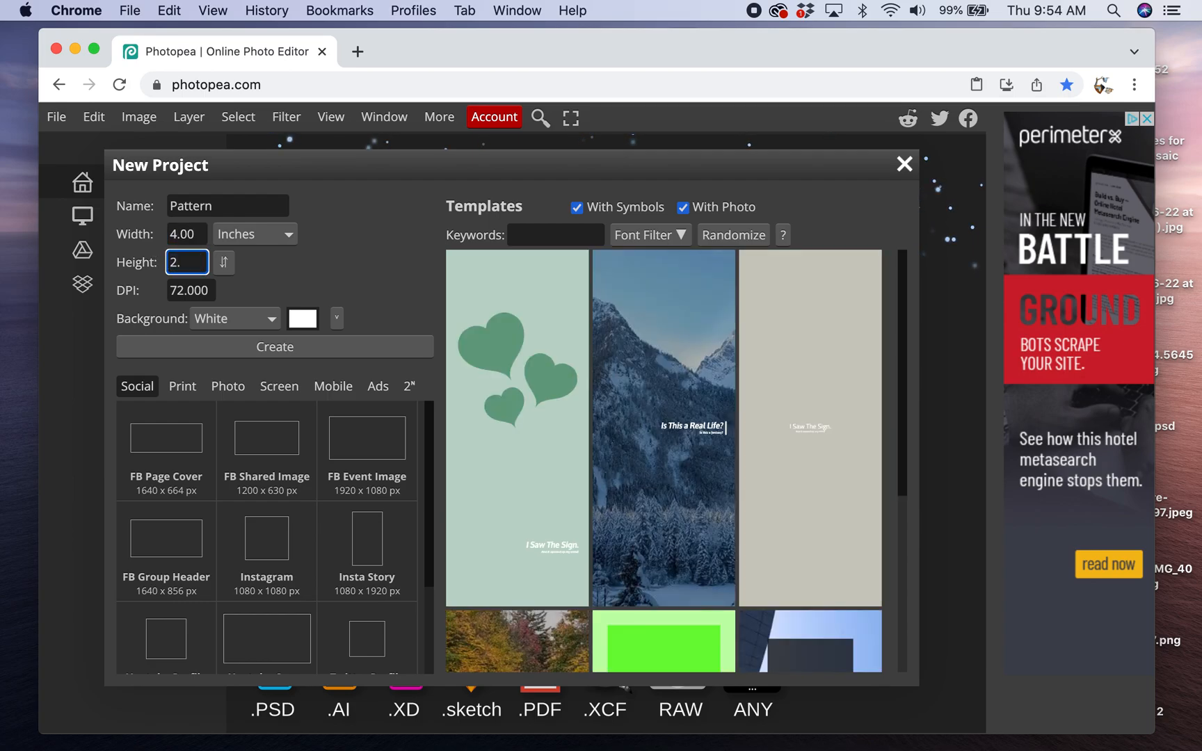
double_click(209, 290)
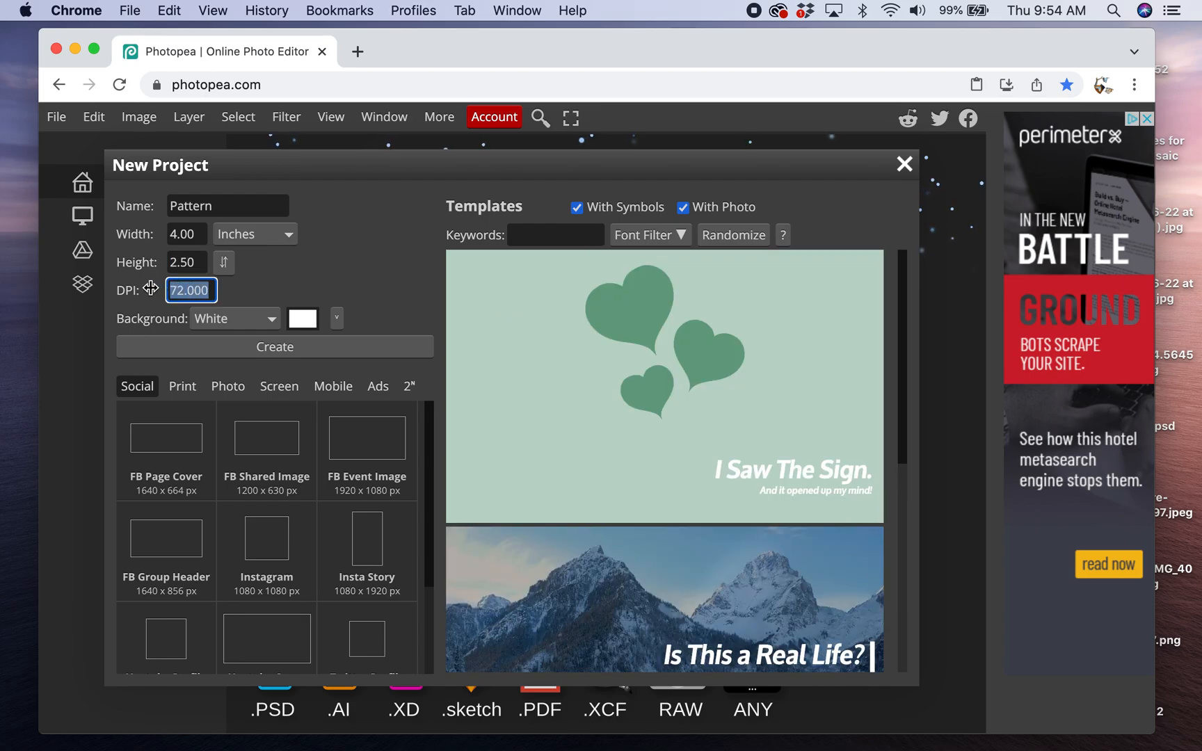
type("15")
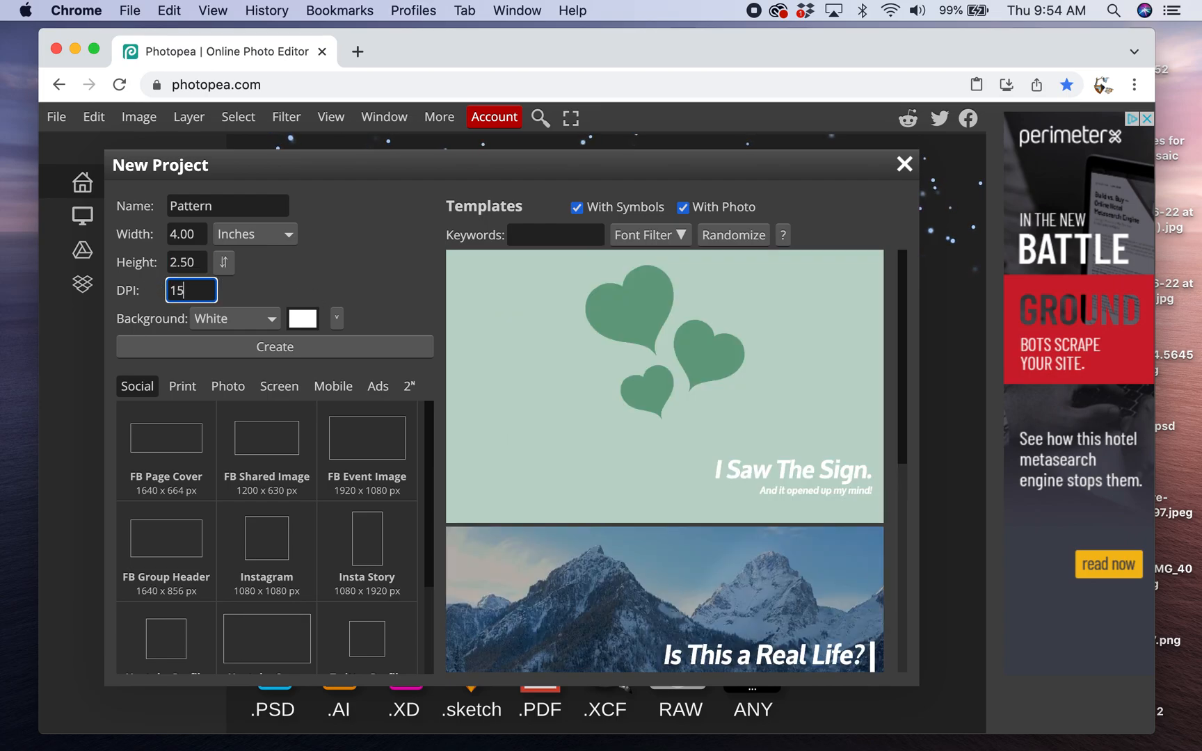
left_click(299, 348)
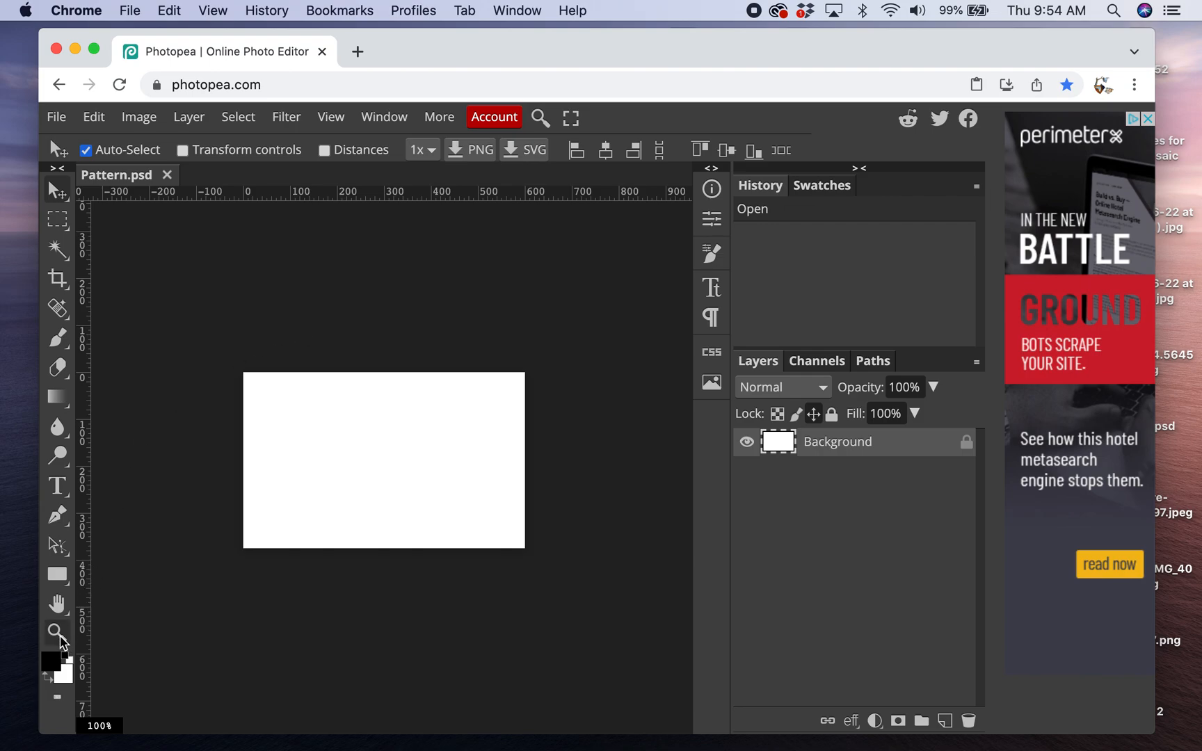
- Enlarge the canvas view to 200% and collapse the History and Layers panels to widen the workspace
left_click(57, 633)
left_click(375, 506)
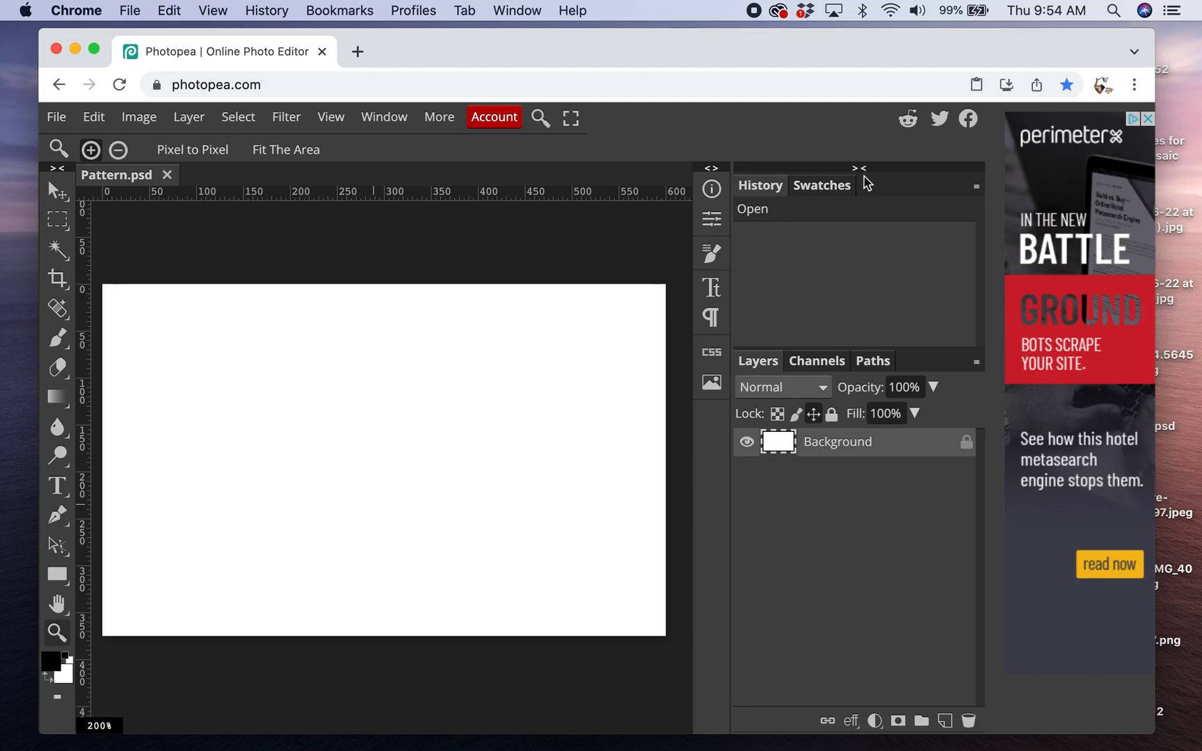
left_click(860, 170)
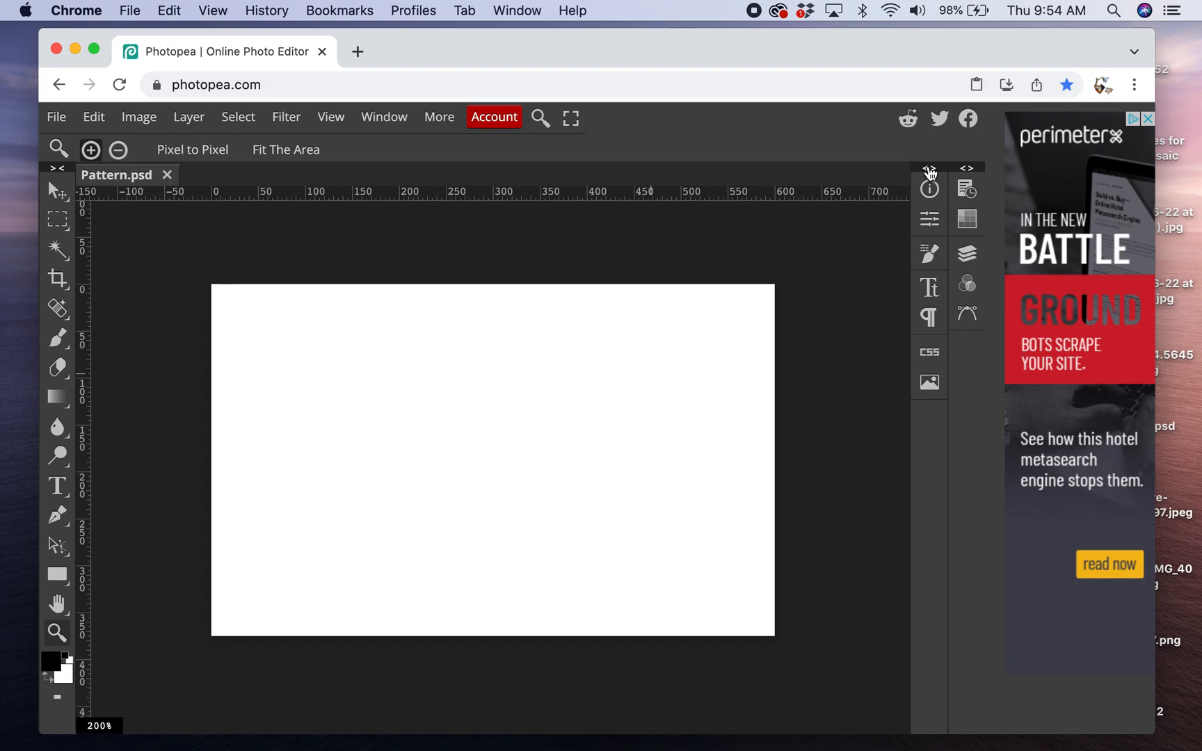
left_click(929, 169)
left_click(807, 168)
- Turn on the grid and set the ruler units to inches in the preferences
left_click(99, 120)
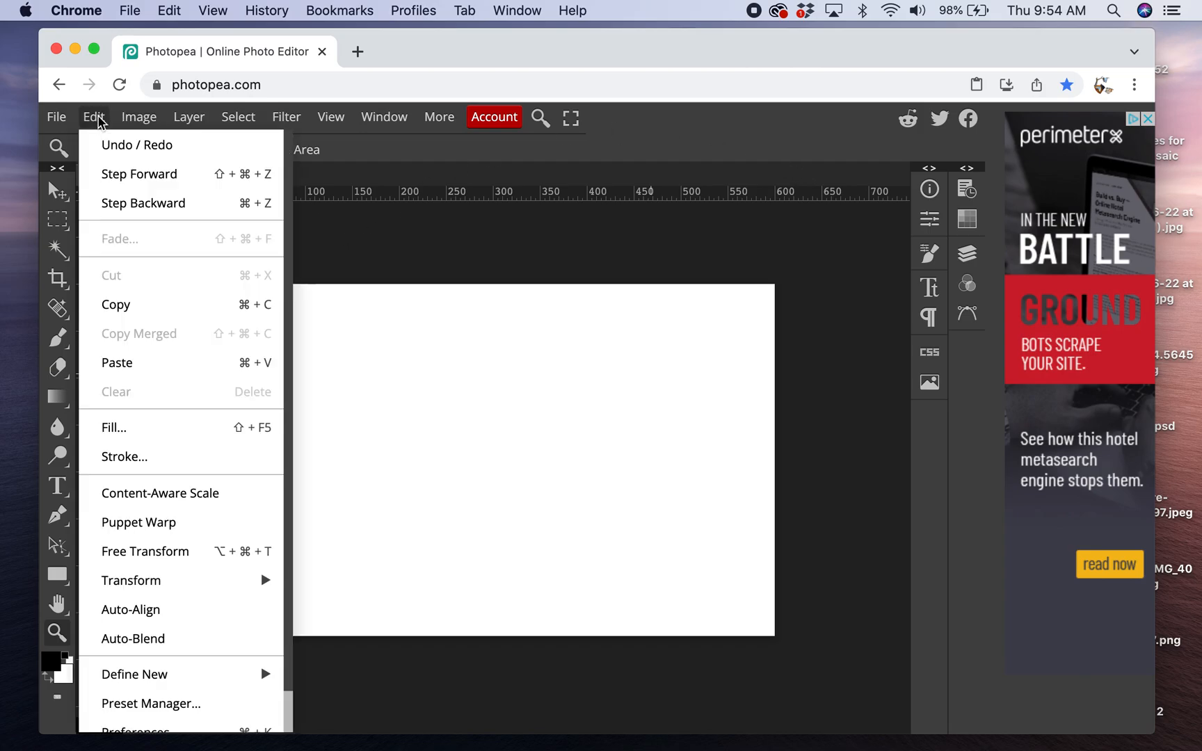
scroll(195, 548, "down", 1)
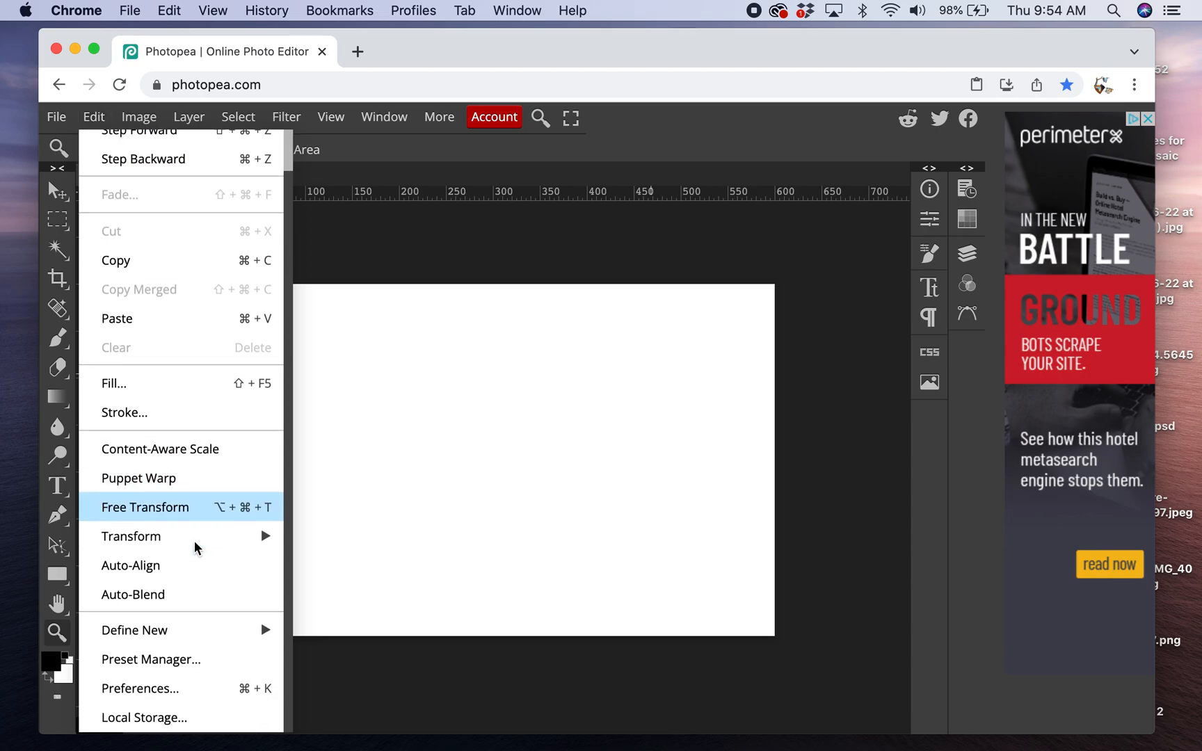
left_click(172, 687)
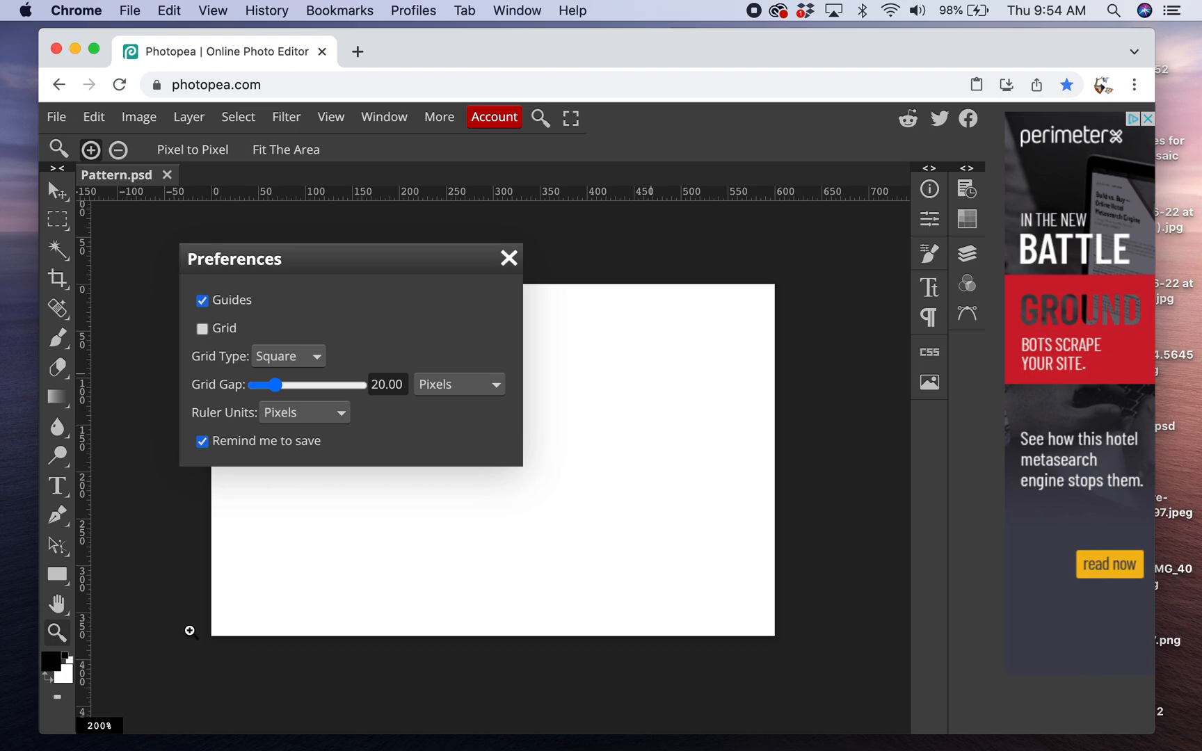
left_click(202, 329)
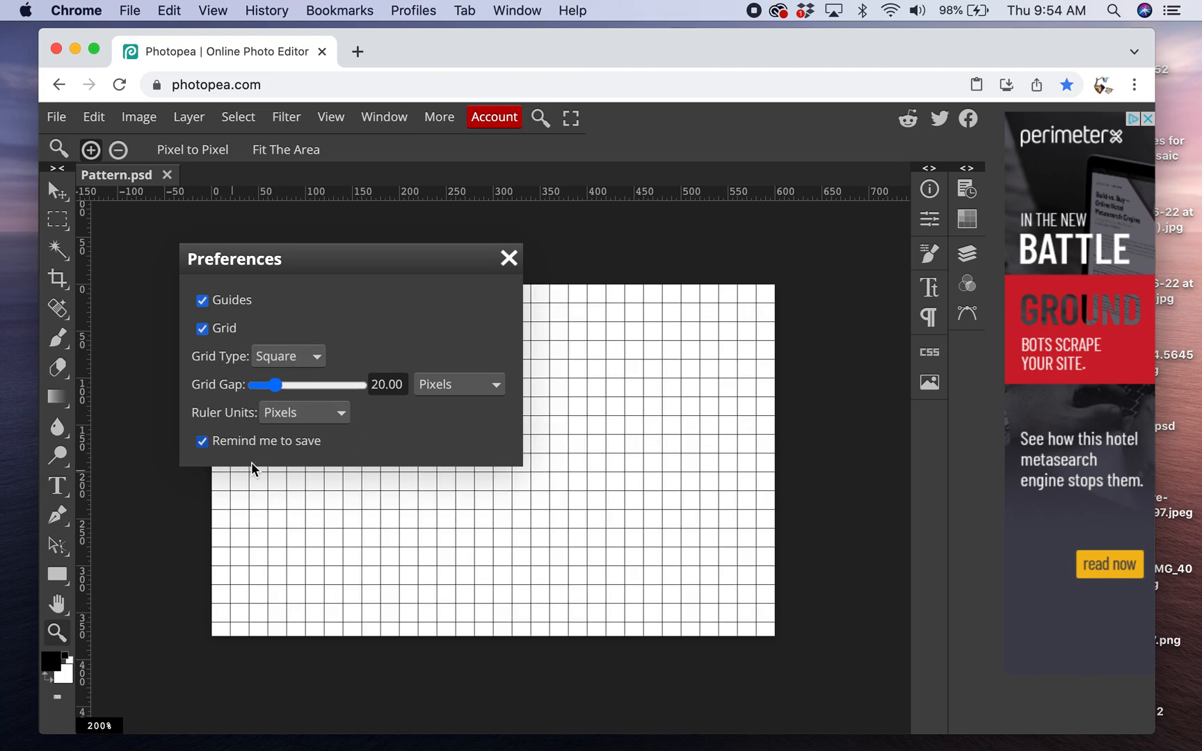
left_click(322, 418)
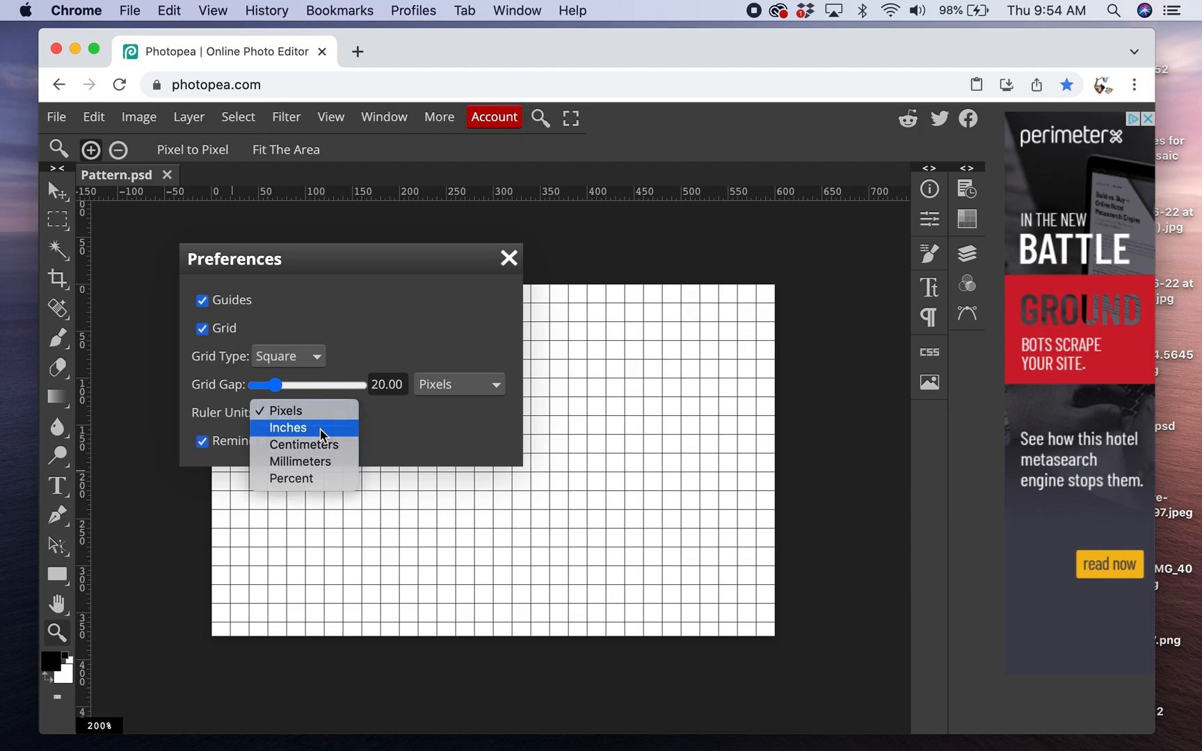
left_click(321, 429)
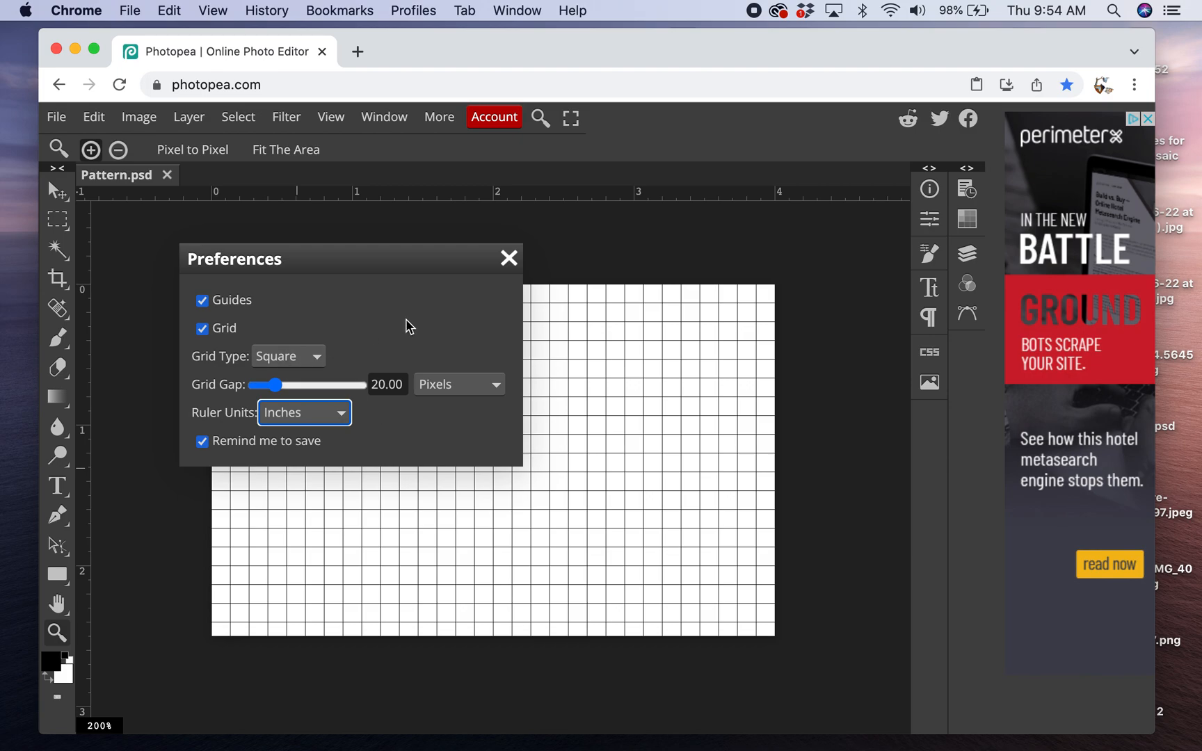
left_click(509, 266)
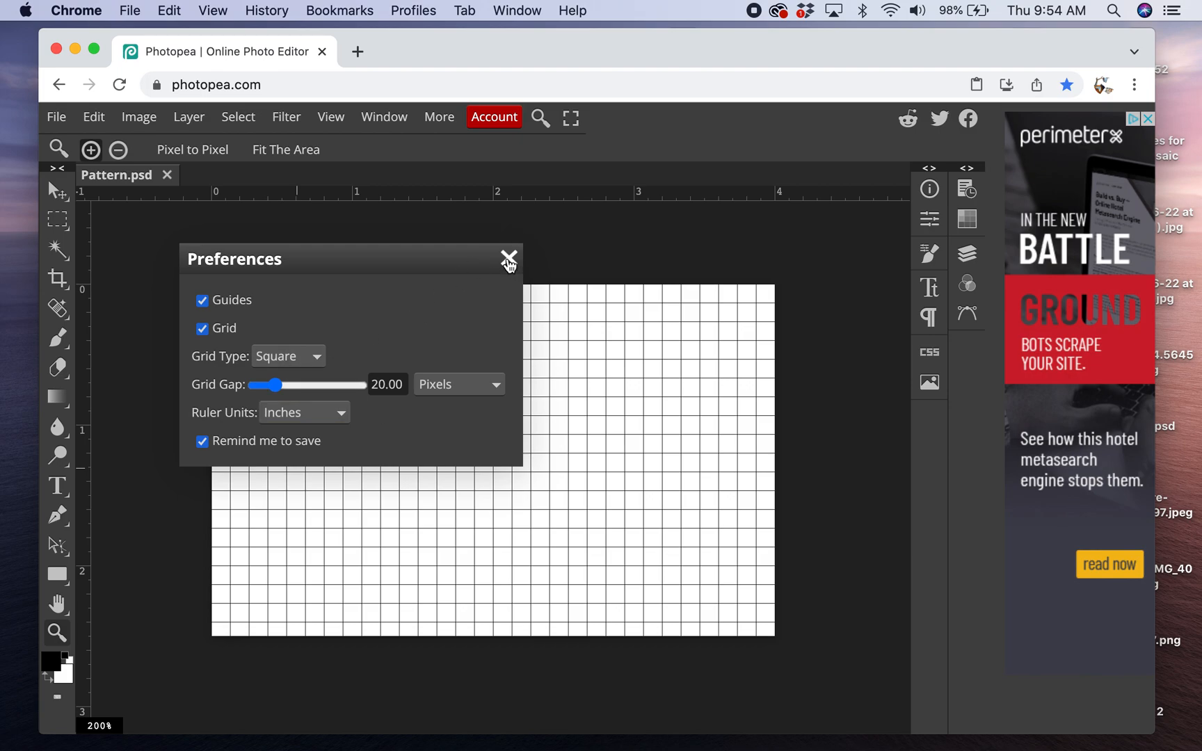
left_click(509, 261)
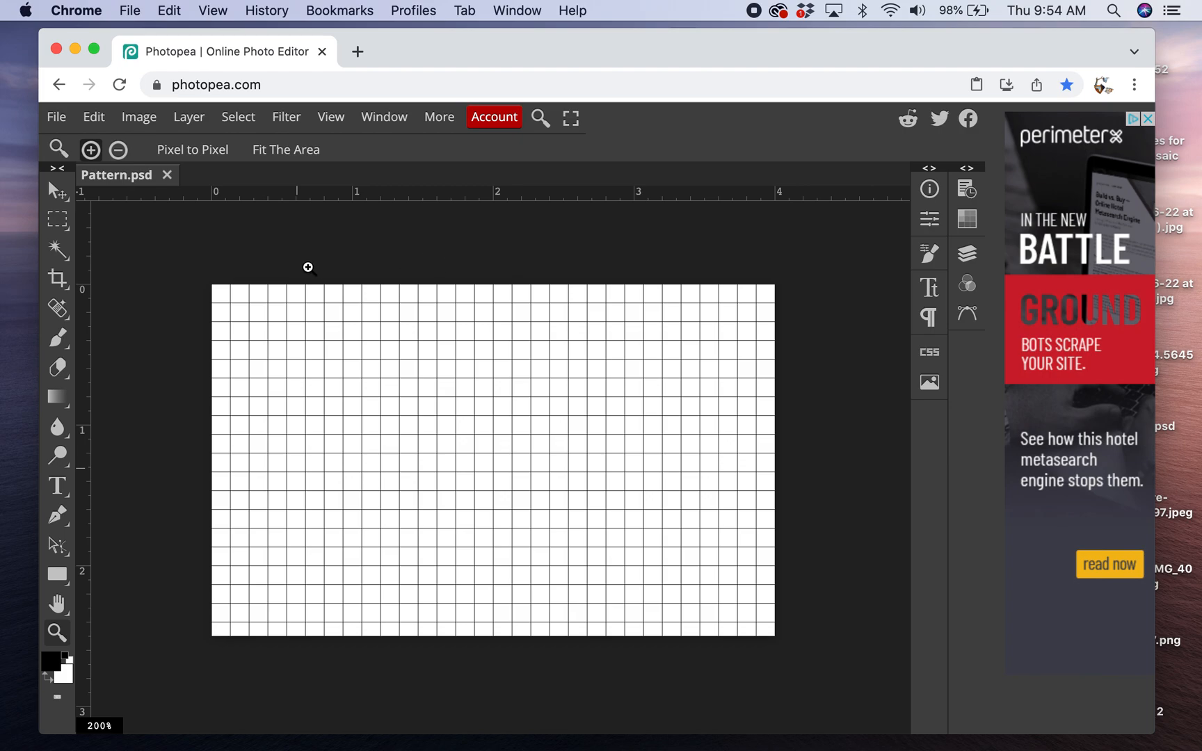
- Place four horizontal guides across the canvas at about 0.5, 1, 1.5 and 2 inches
left_click(53, 187)
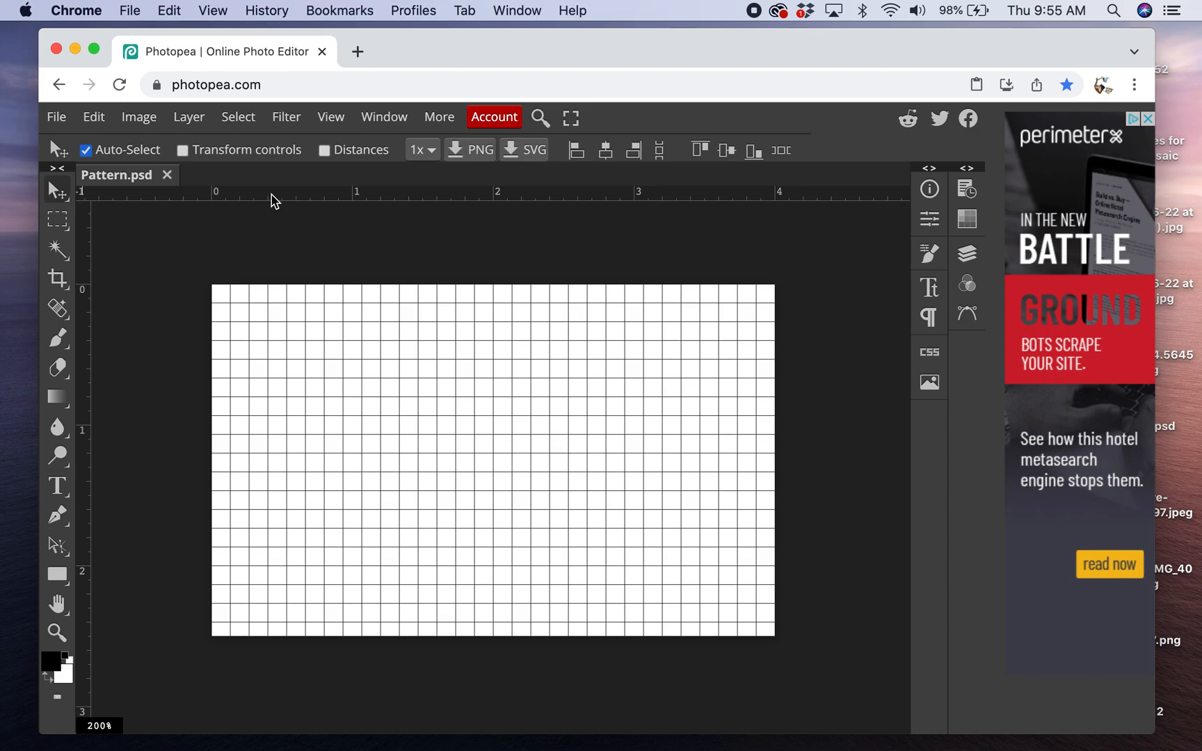
left_click_drag(271, 198, 255, 354)
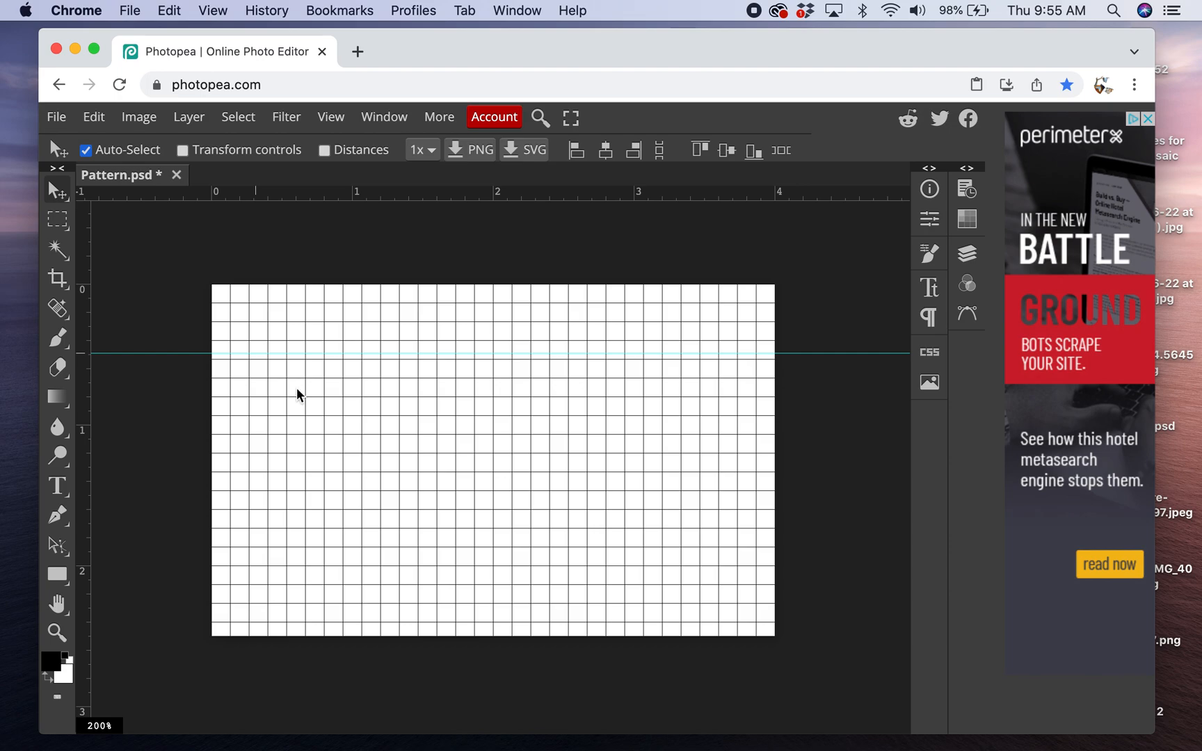
left_click_drag(295, 197, 258, 429)
left_click_drag(306, 196, 272, 501)
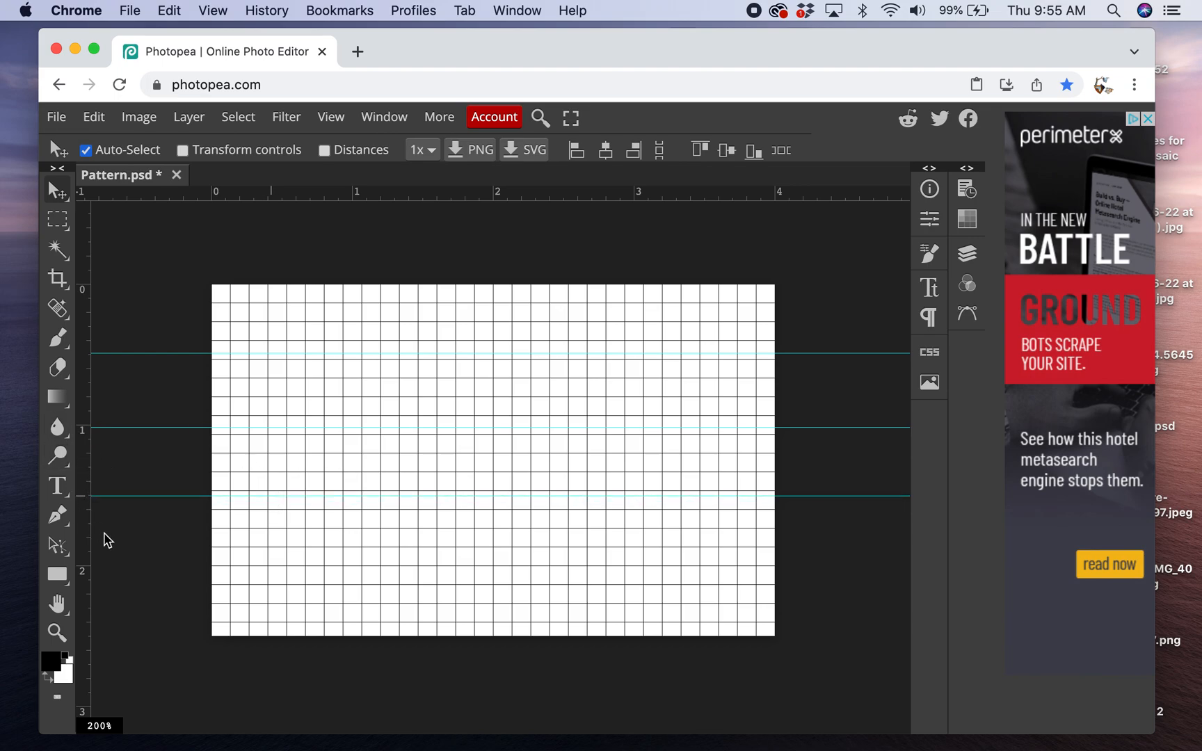
left_click_drag(314, 198, 281, 565)
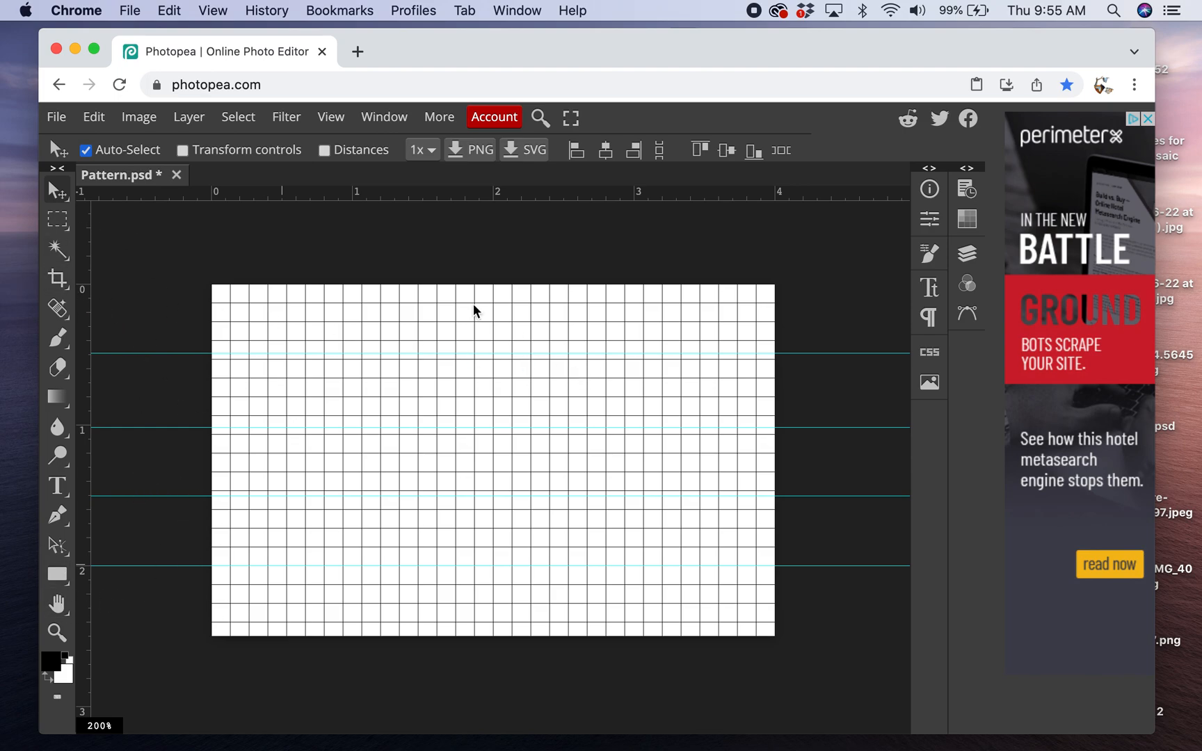
- Place three vertical guides on the canvas at the 1, 2 and 3 inch marks
left_click_drag(82, 258, 352, 290)
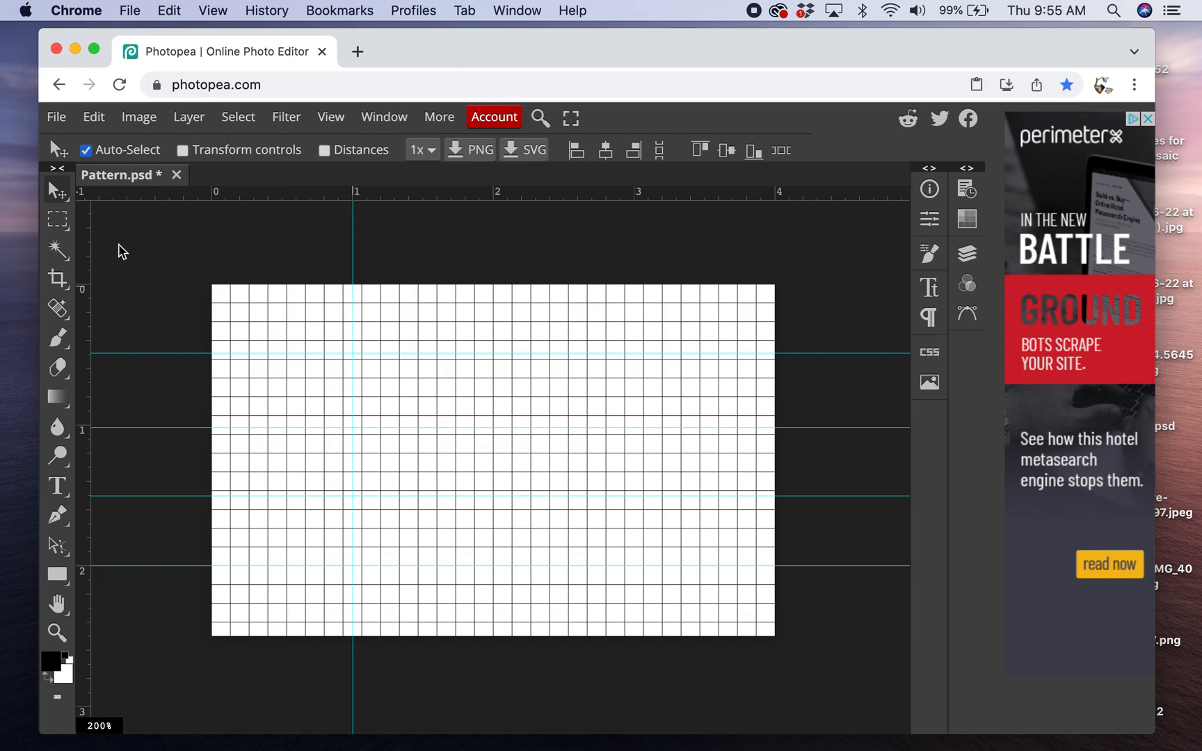
left_click_drag(83, 256, 492, 313)
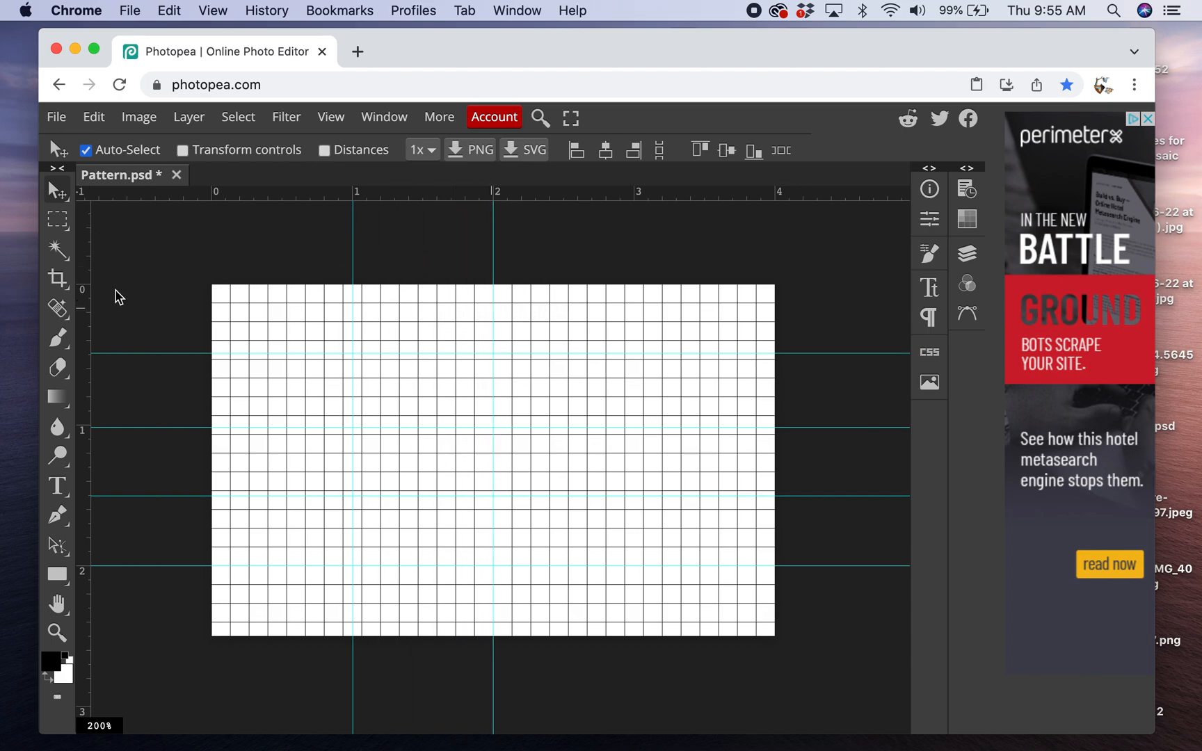
left_click_drag(83, 250, 627, 297)
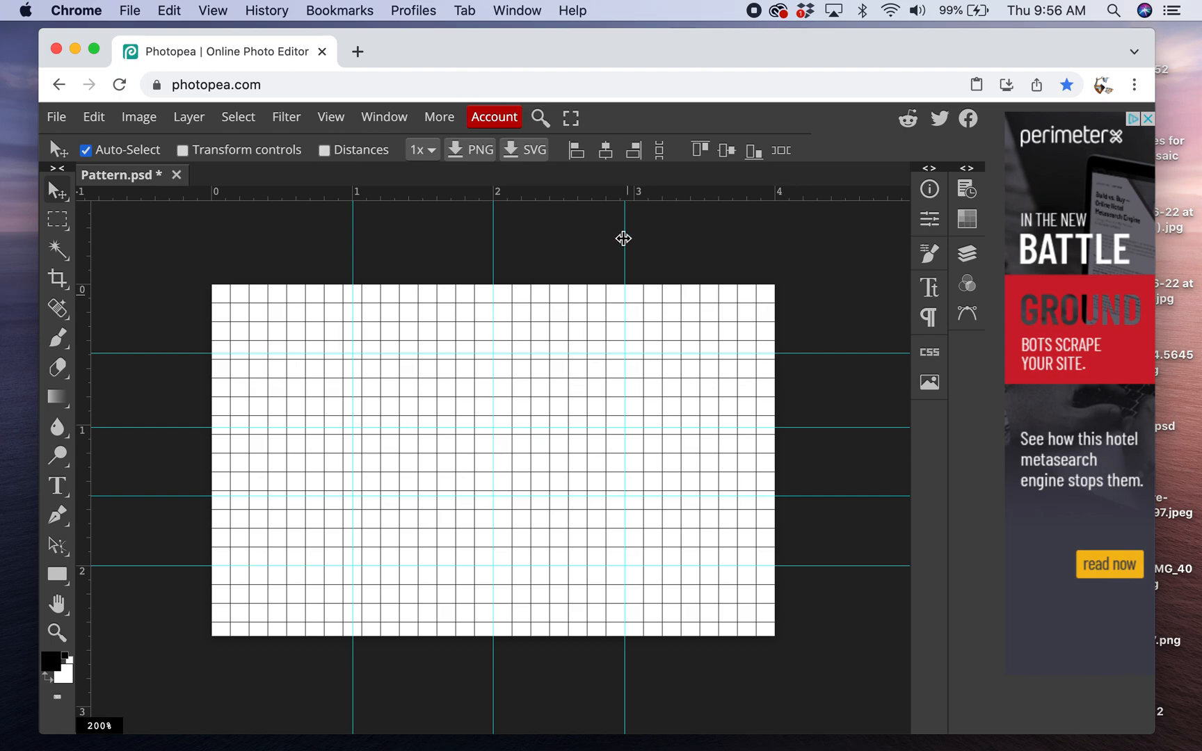
left_click_drag(624, 239, 635, 239)
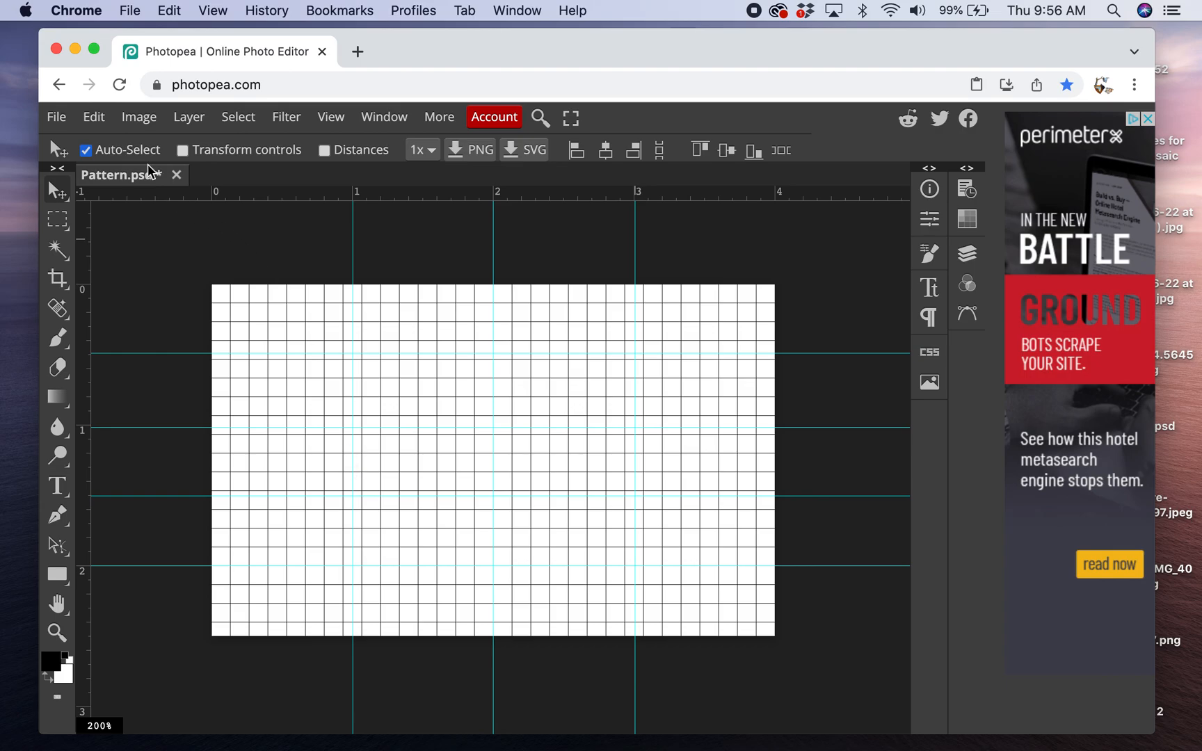
- Turn off the grid in the preferences, keeping the guides on
left_click(94, 116)
scroll(159, 507, "down", 2)
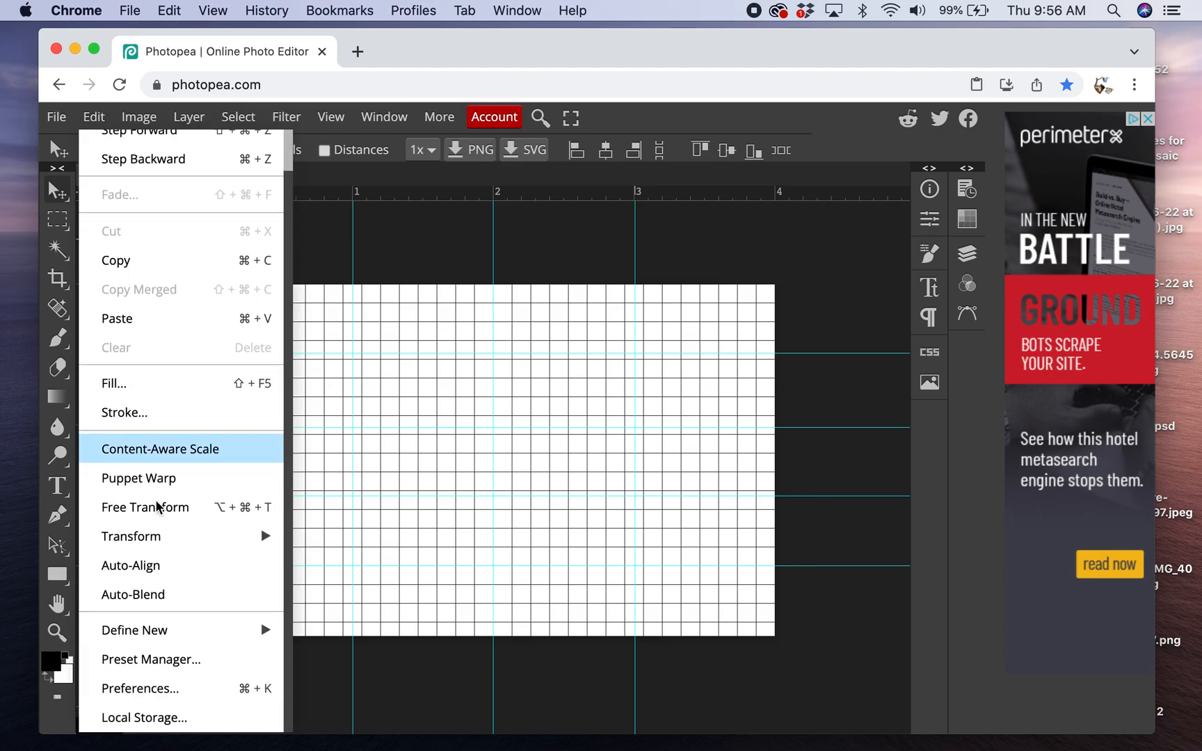
left_click(149, 696)
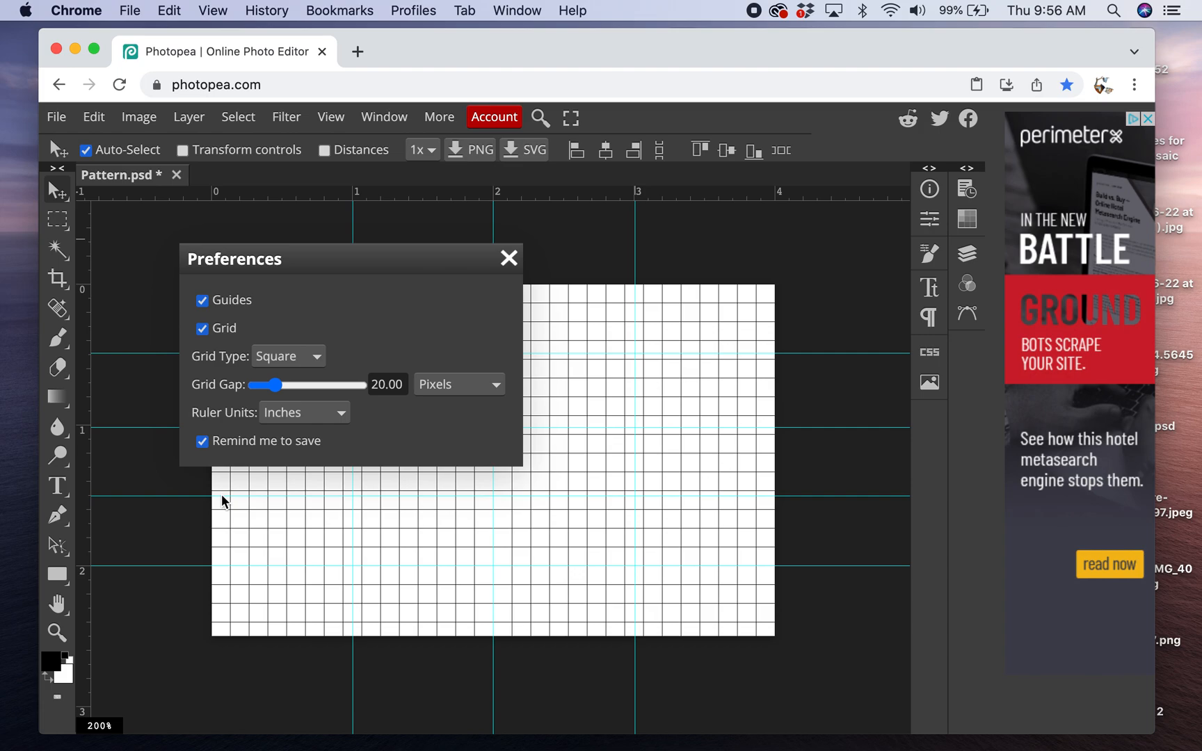
left_click(202, 330)
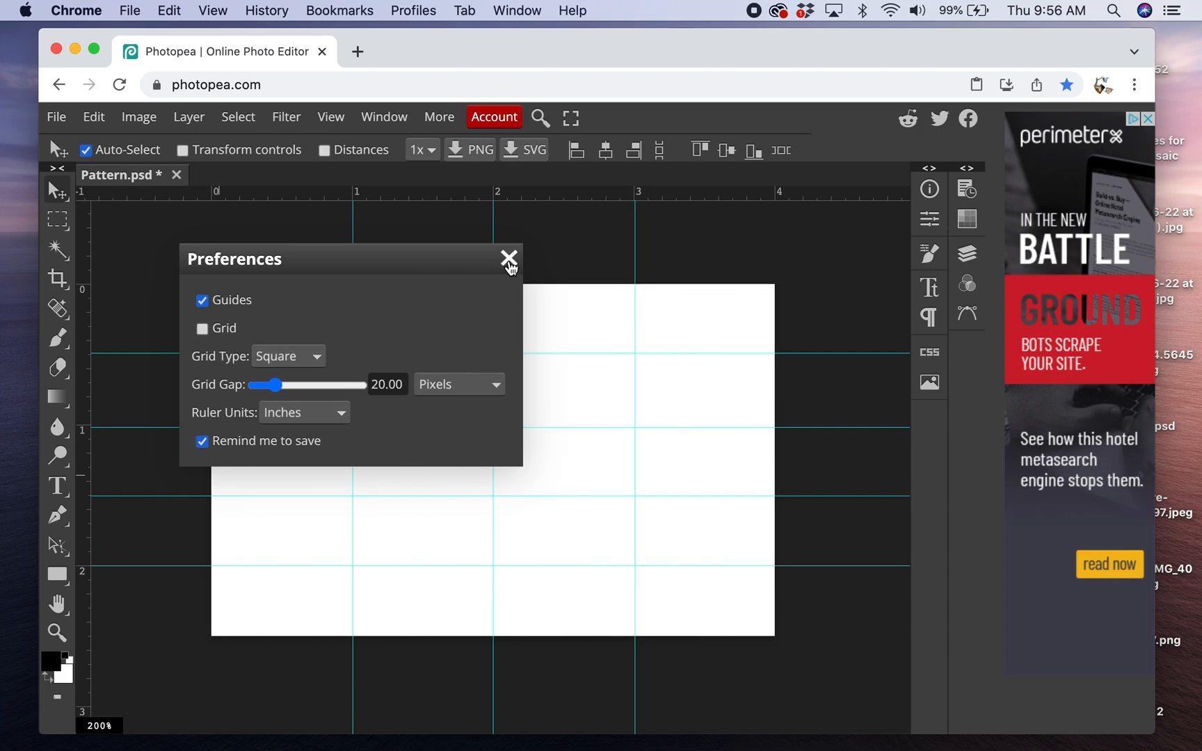
left_click(509, 260)
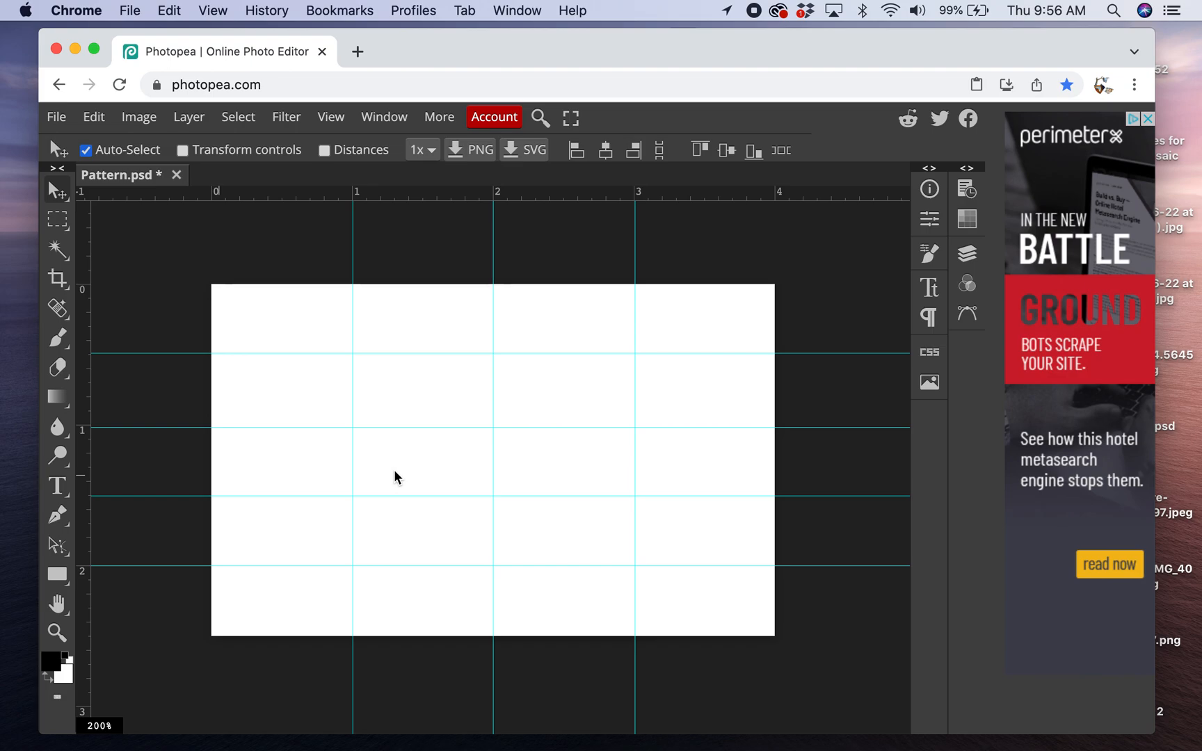
- Open the desktop folder "20 + images for photo mosaic" in Finder and arrange its window beside the canvas
left_click_drag(1085, 39, 1021, 35)
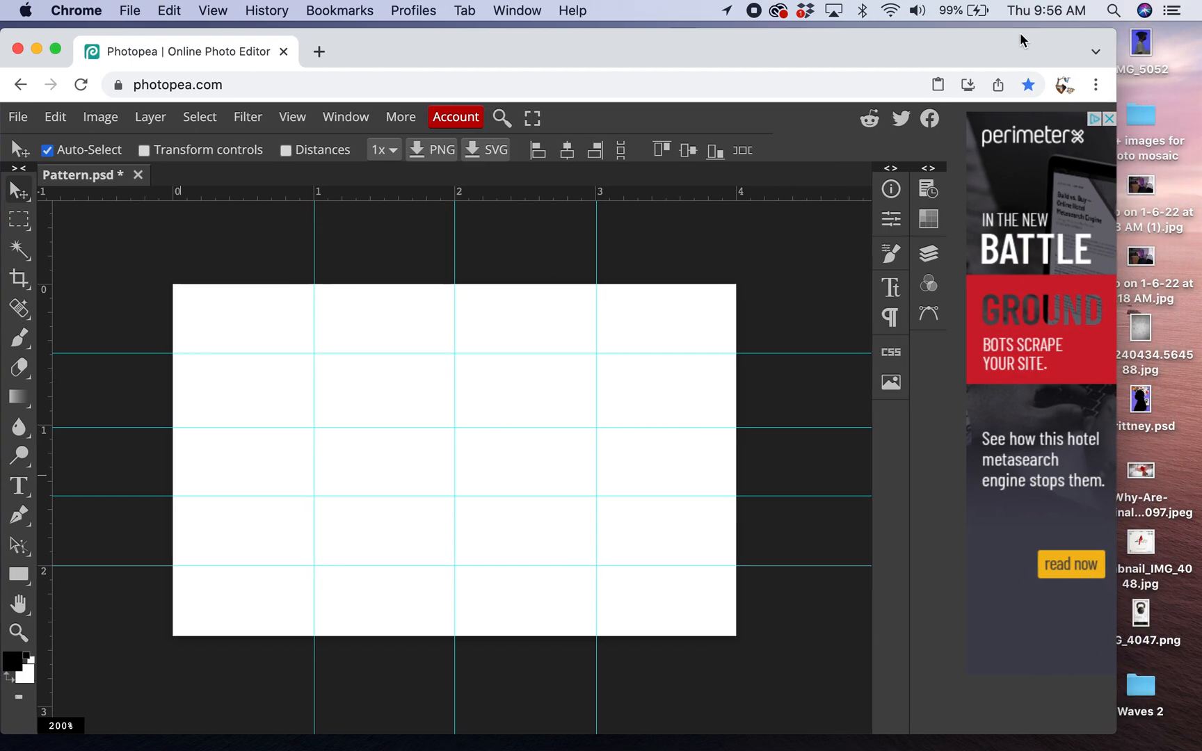
left_click(1138, 116)
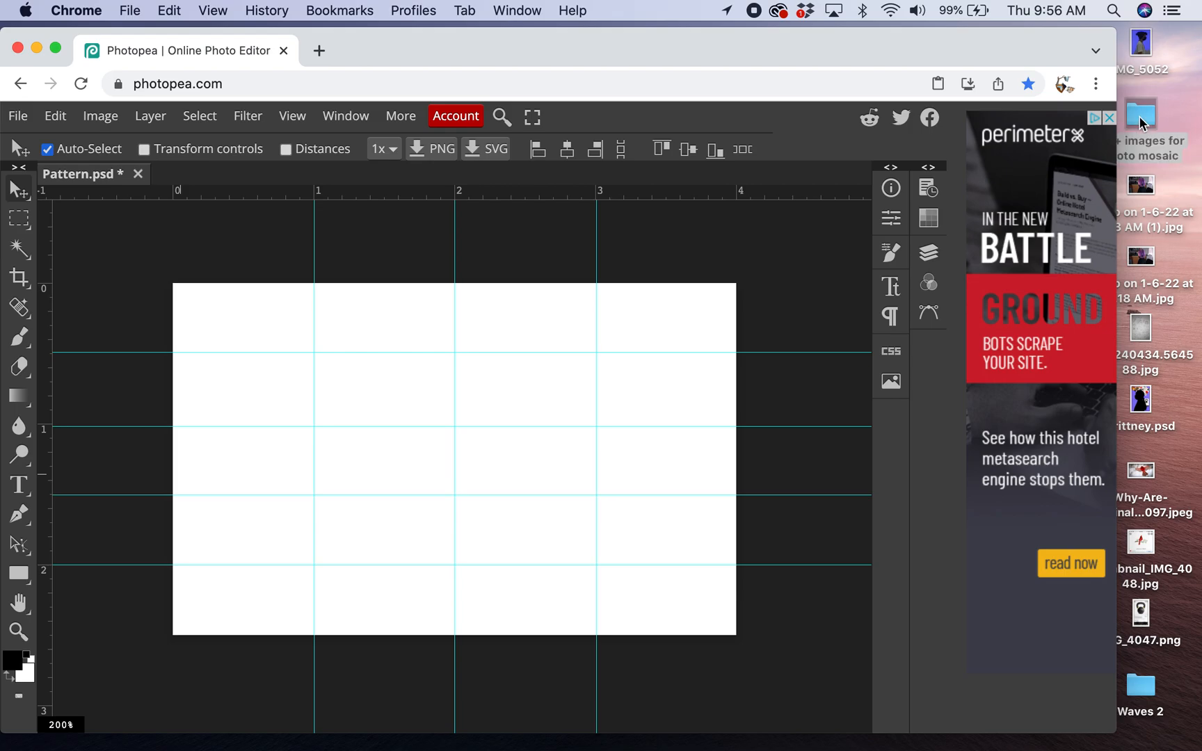
double_click(1139, 116)
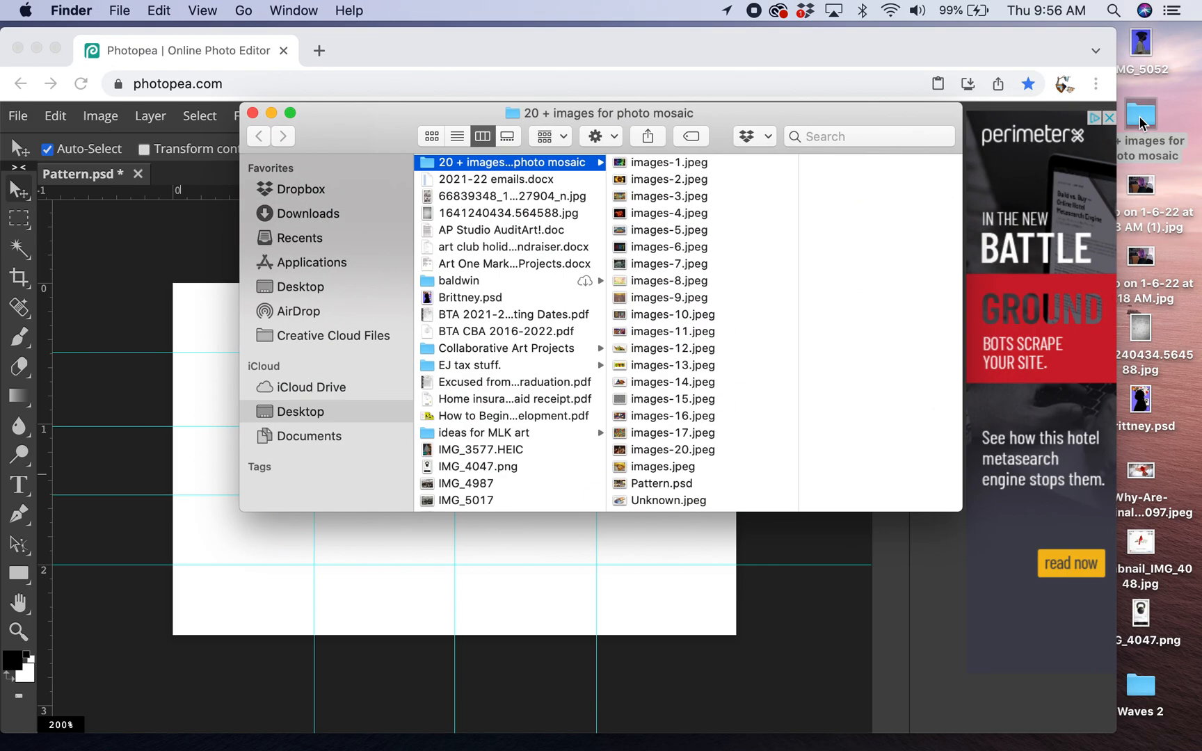
left_click_drag(823, 111, 1201, 66)
left_click_drag(782, 87, 907, 82)
- Place images-1.jpeg into the Photopea document and scale it to fill the first cell of the top row
left_click_drag(1151, 120, 324, 375)
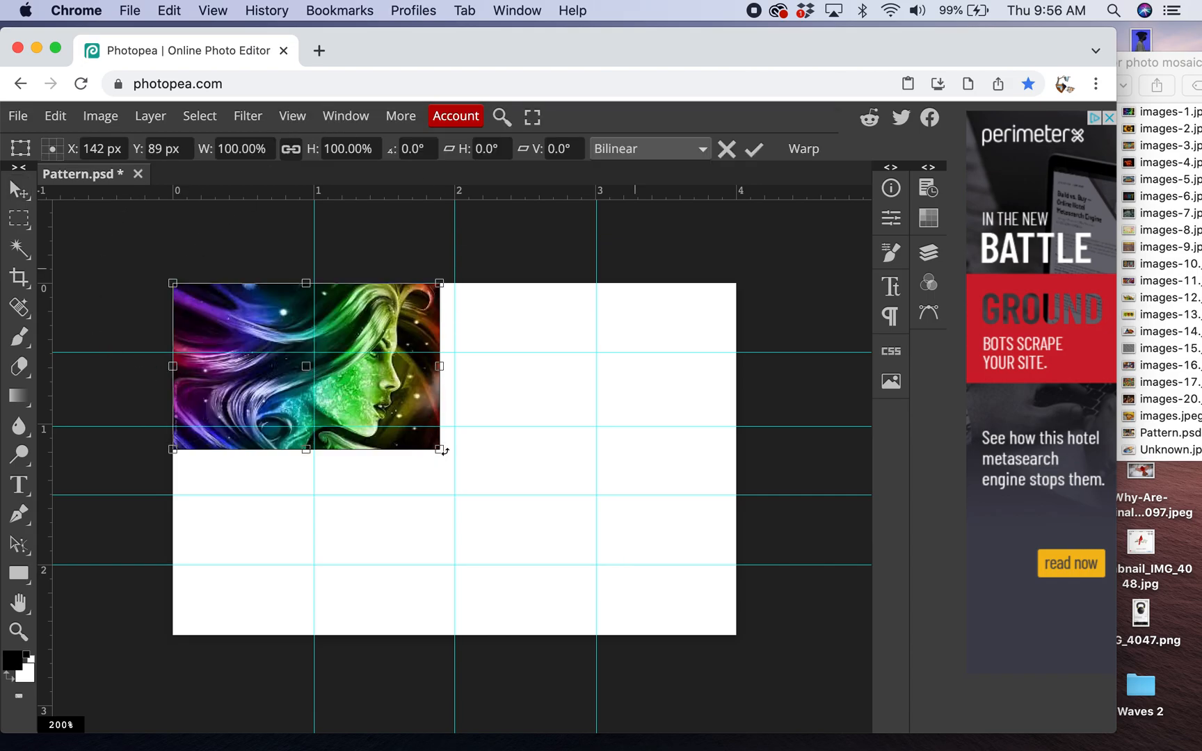
left_click_drag(441, 450, 315, 354)
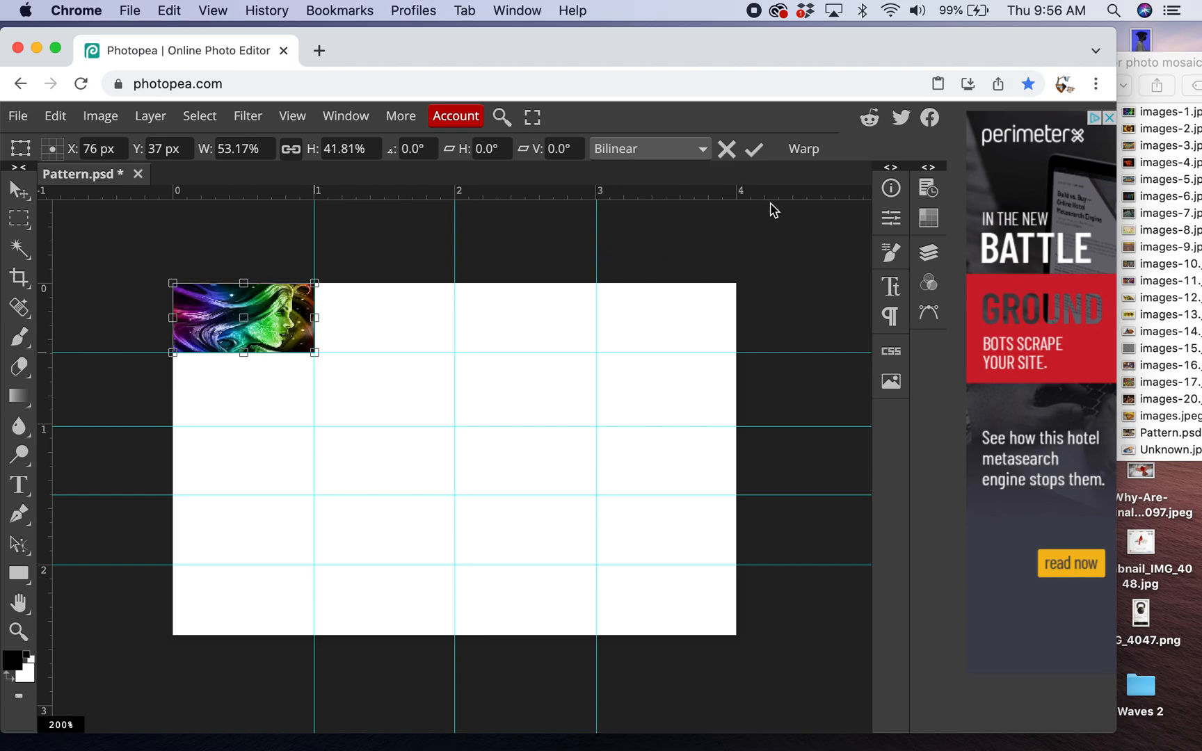
left_click(754, 150)
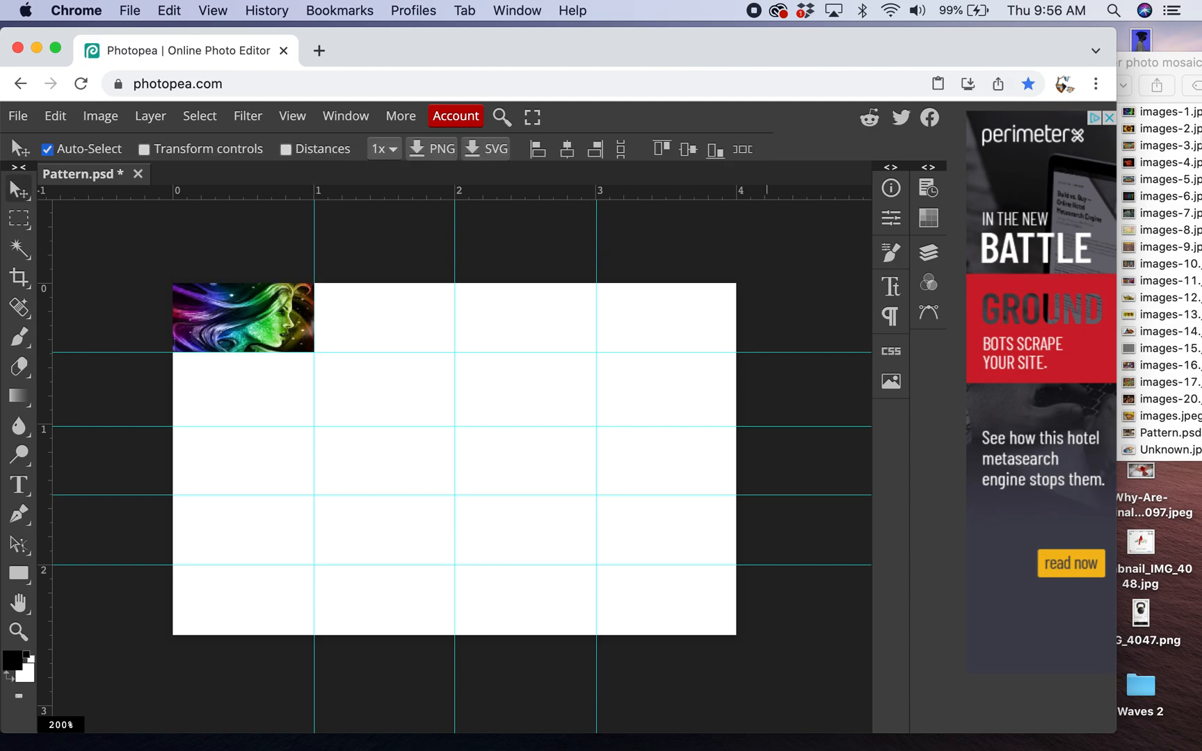
- Place images-2.jpeg and fit it to the second cell of the top row, reviewing the snapping options before applying the transform
left_click(1176, 134)
left_click(1175, 134)
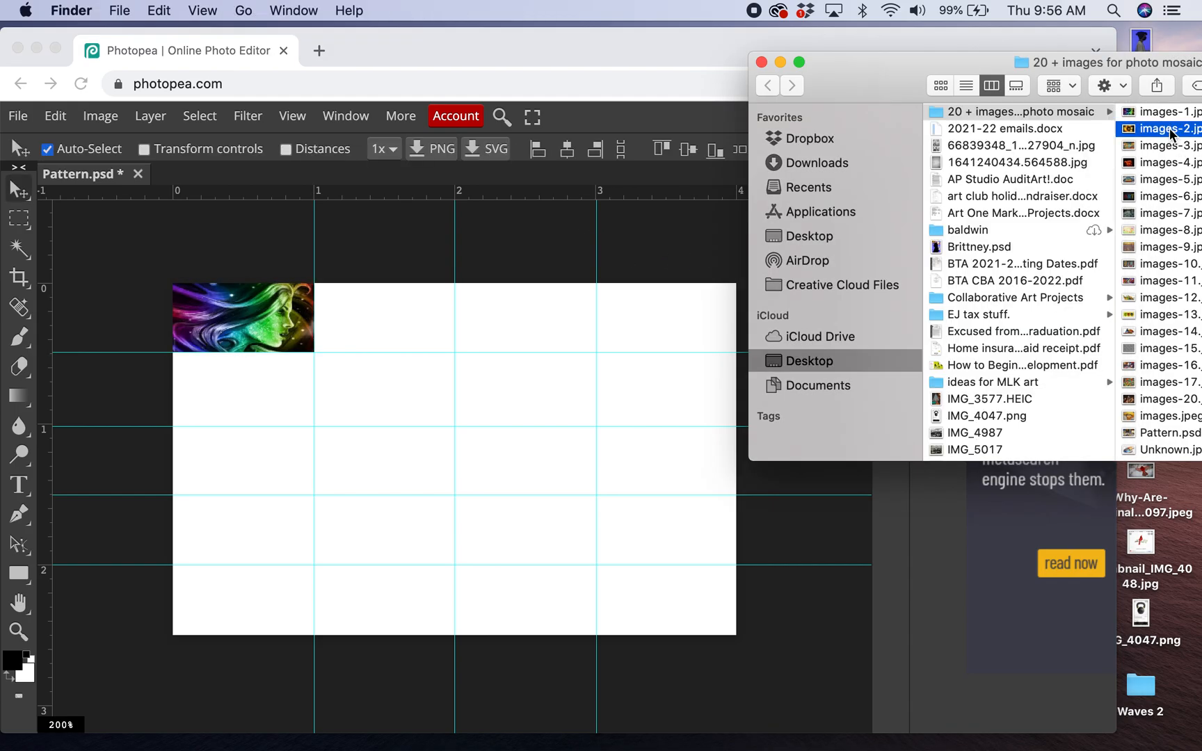
left_click_drag(1070, 127, 396, 348)
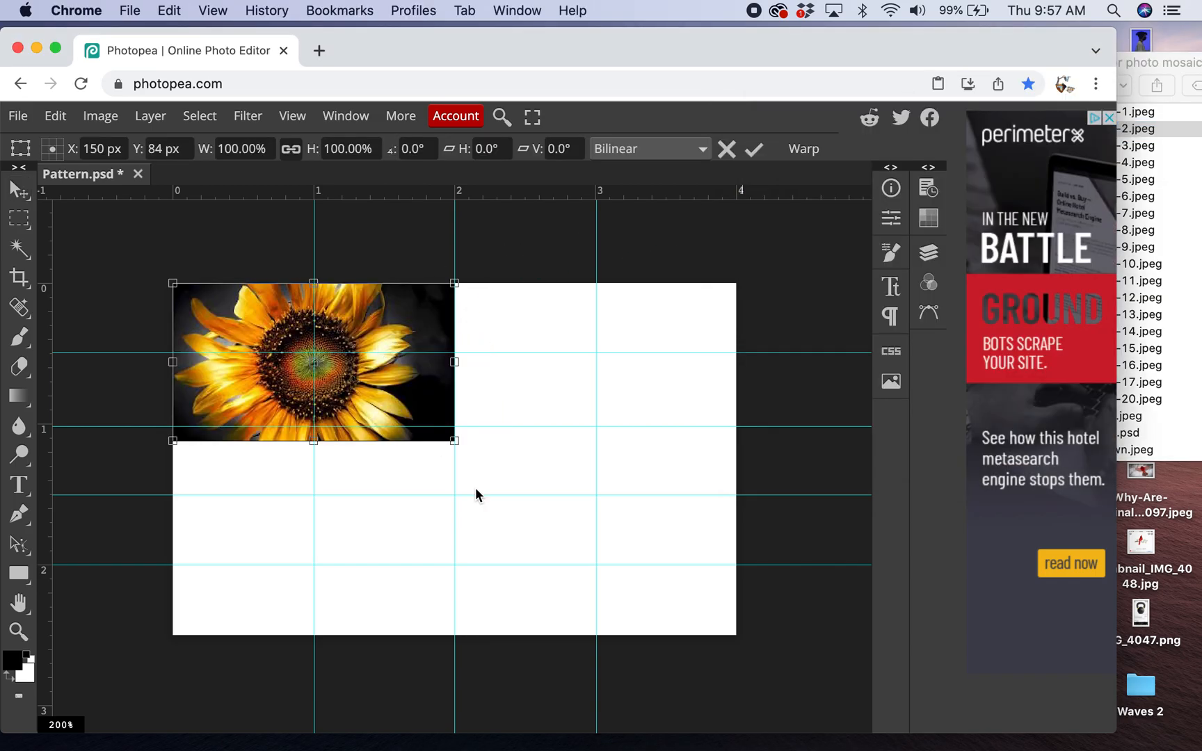
left_click_drag(348, 300, 490, 299)
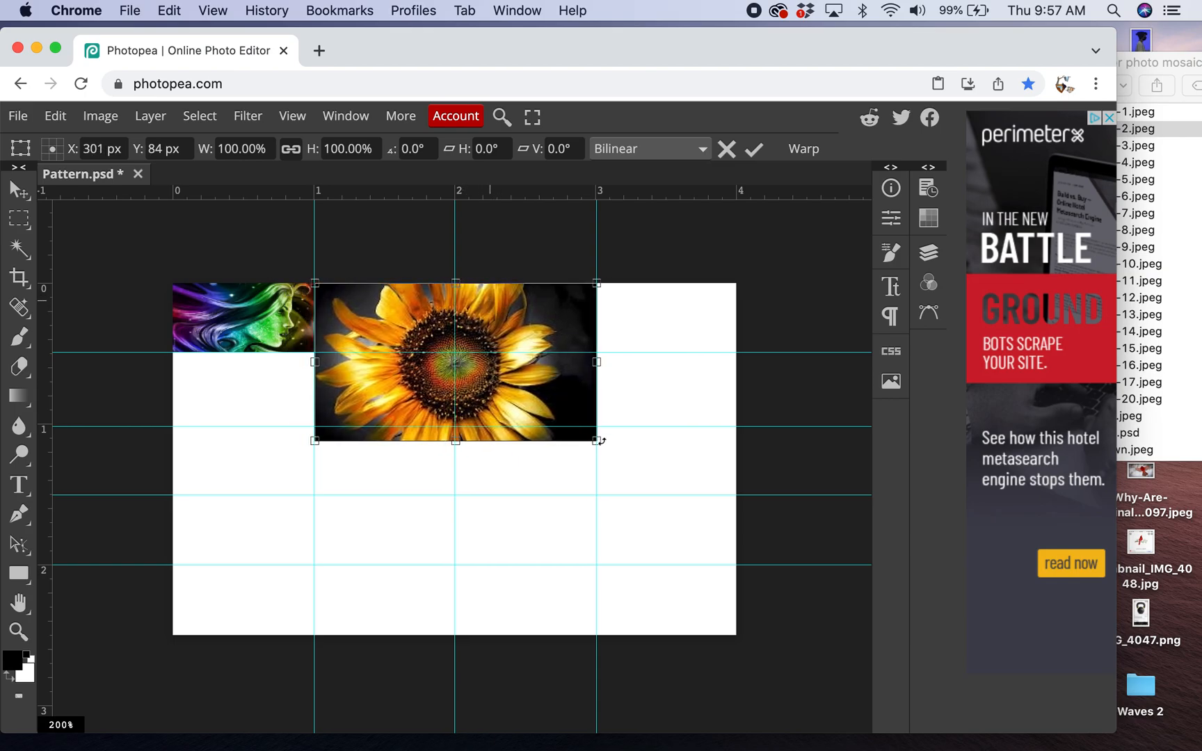
left_click_drag(596, 442, 455, 352)
key("Up")
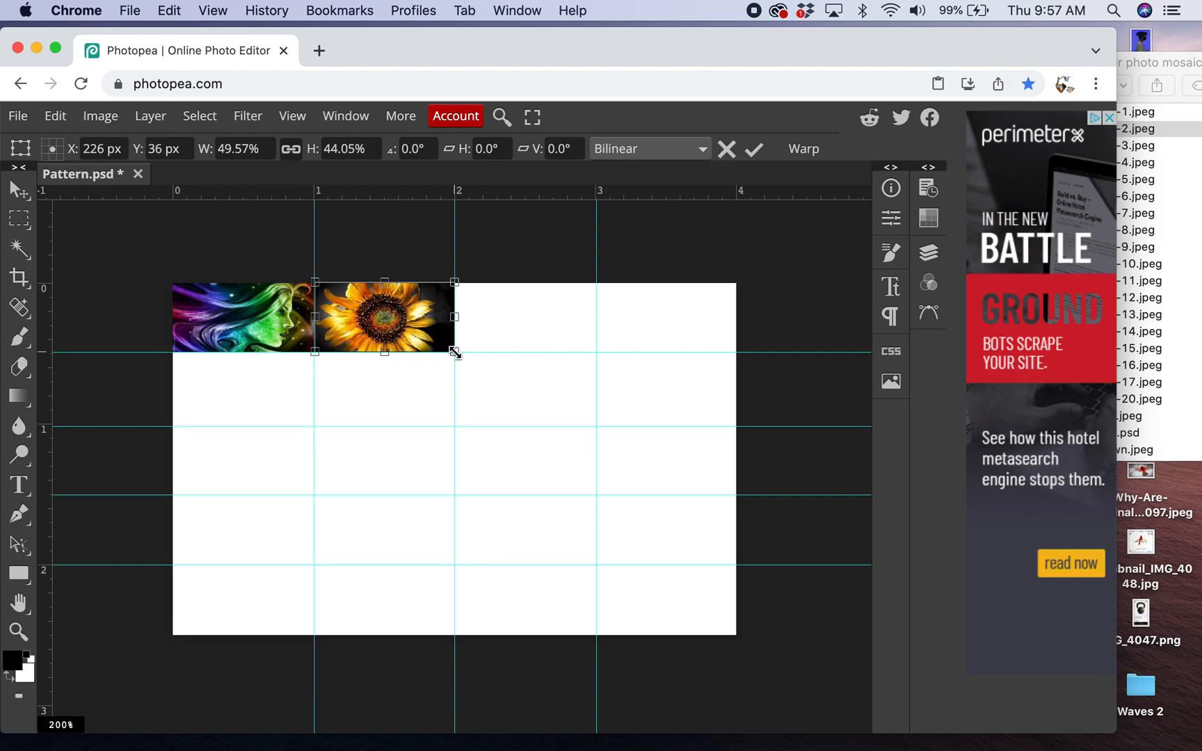
left_click(292, 116)
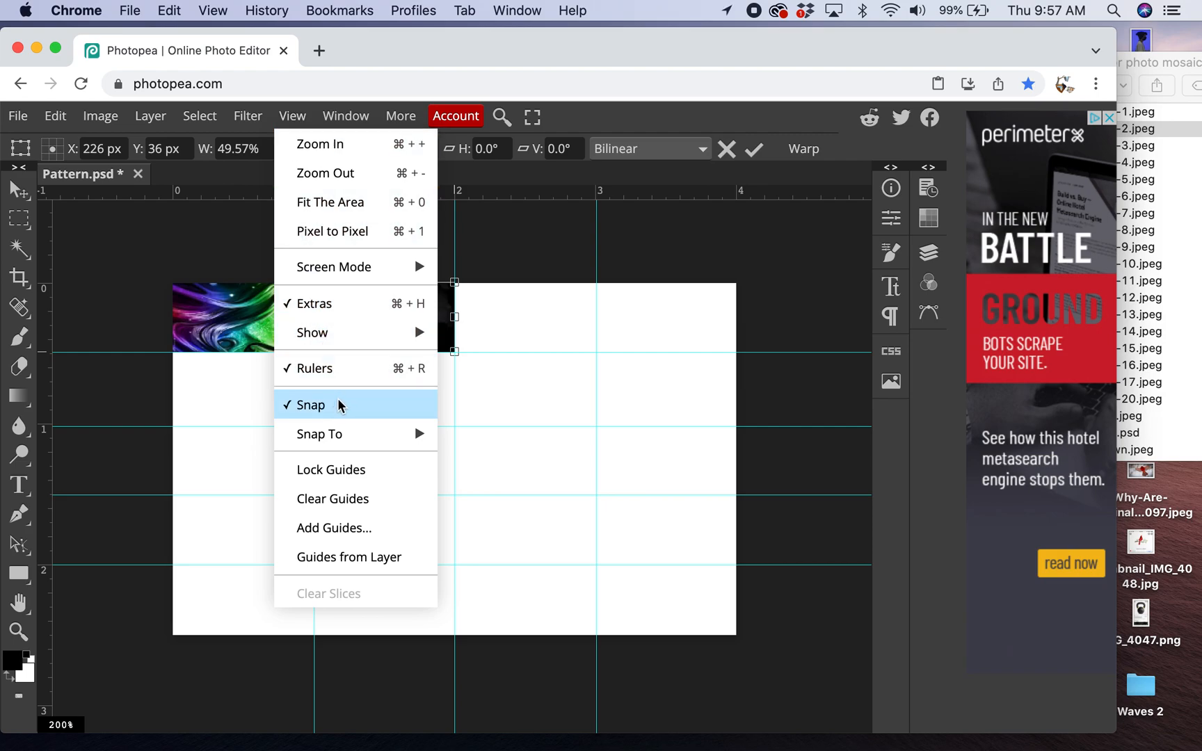
mouse_move(339, 428)
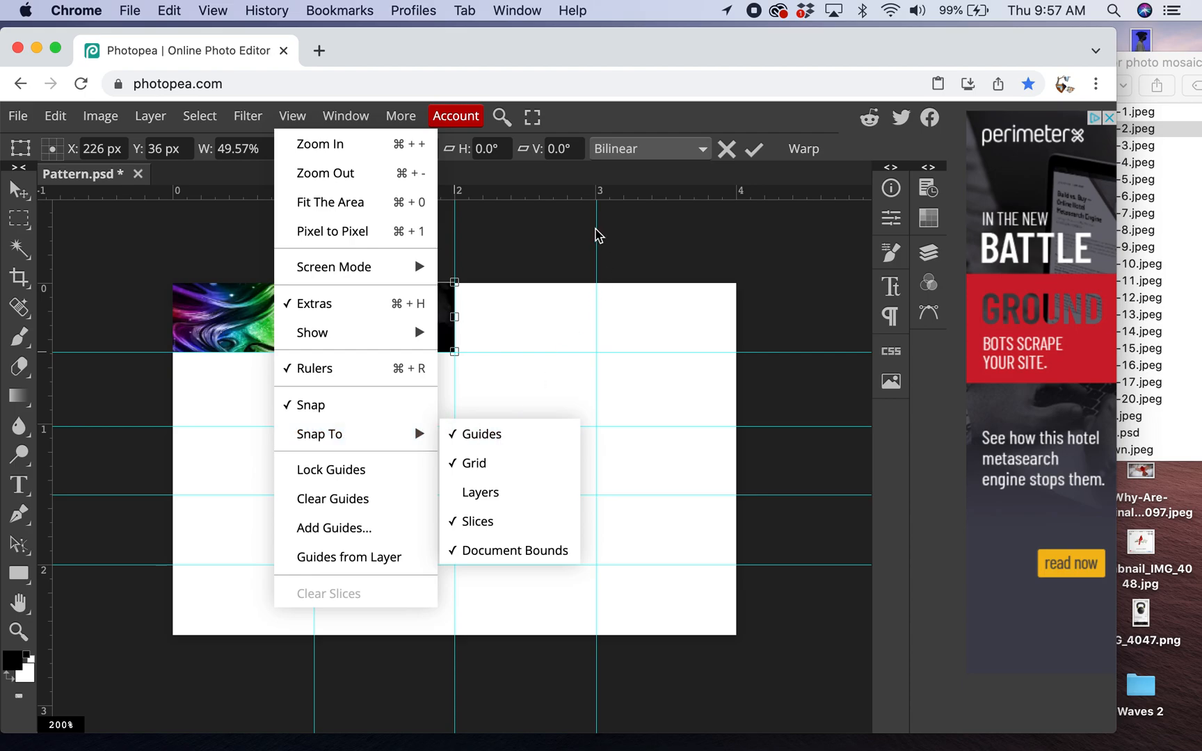
left_click(752, 149)
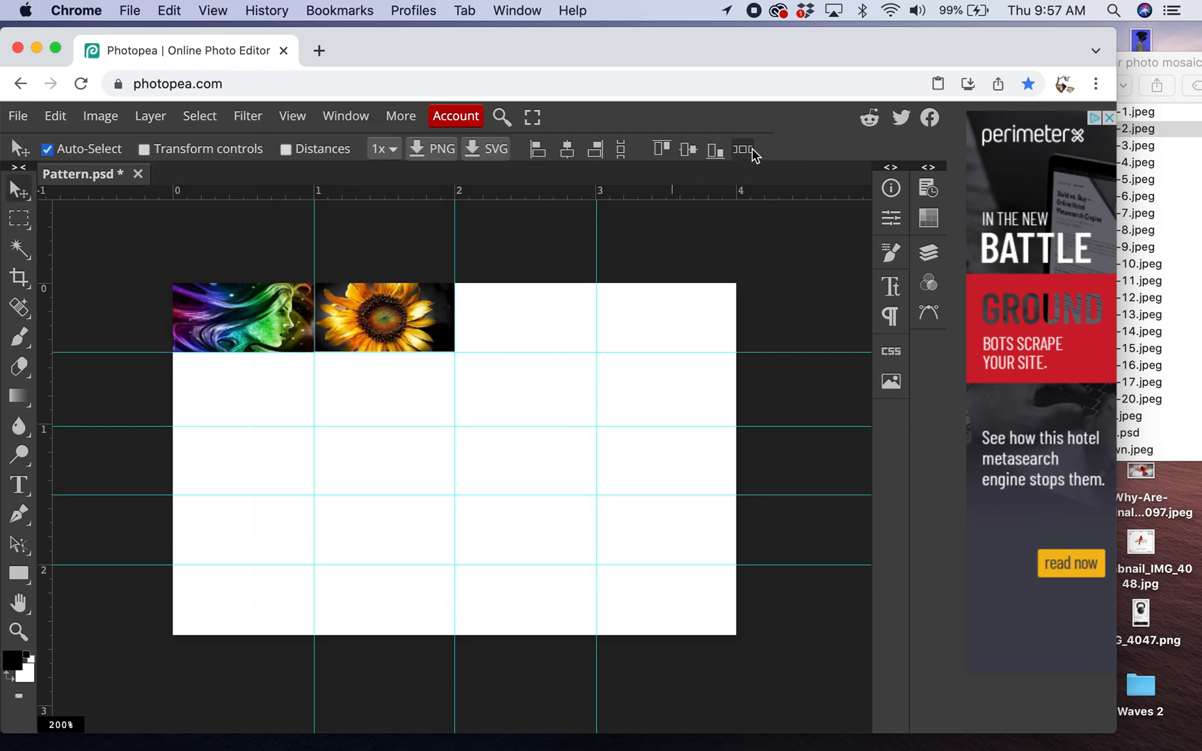
- Place images-3.jpeg and scale it to fill the third cell of the top row
left_click(1199, 139)
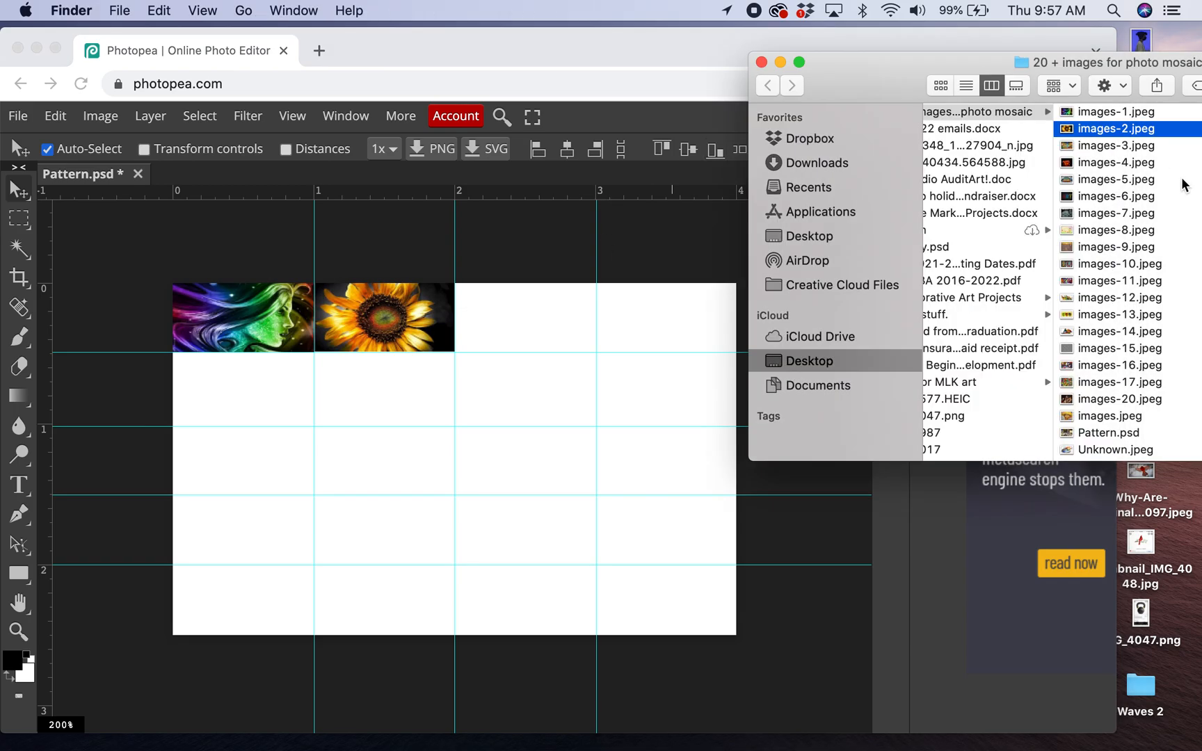
left_click(1160, 146)
left_click_drag(1052, 144, 555, 342)
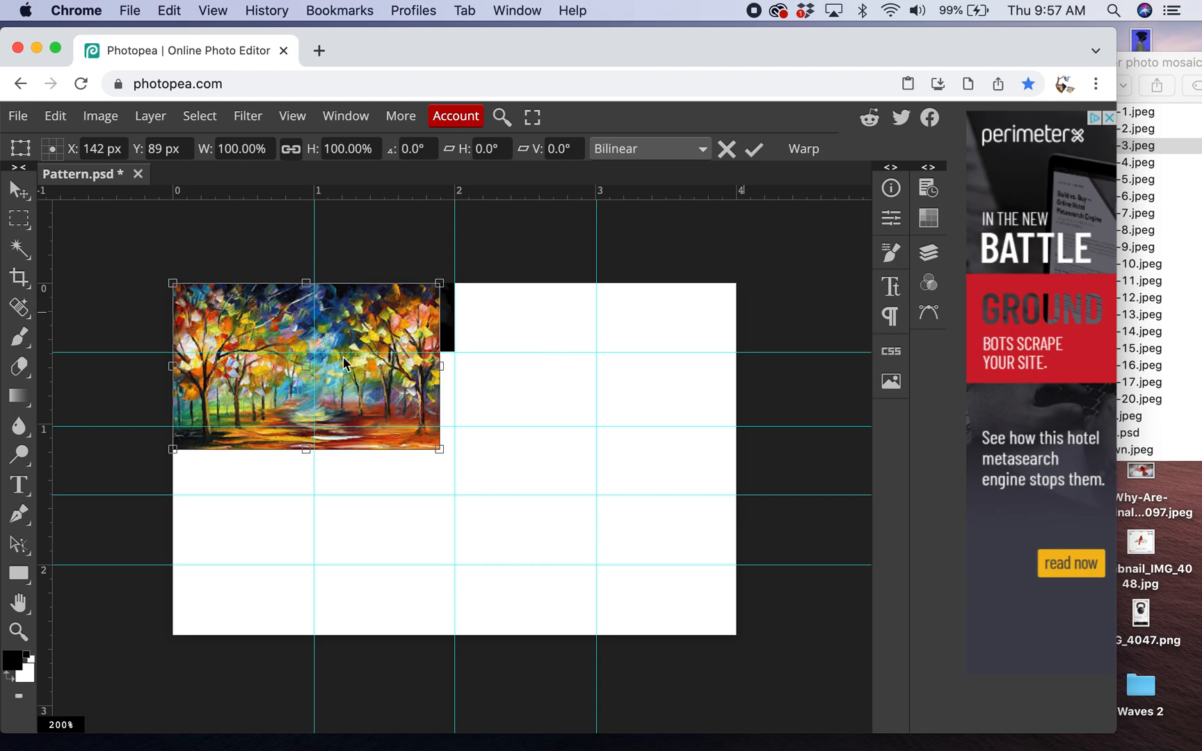
mouse_move(348, 315)
left_mouse_down()
mouse_move(640, 314)
mouse_move(628, 312)
left_mouse_up()
mouse_move(723, 450)
left_mouse_down()
mouse_move(585, 375)
mouse_move(595, 356)
left_mouse_up()
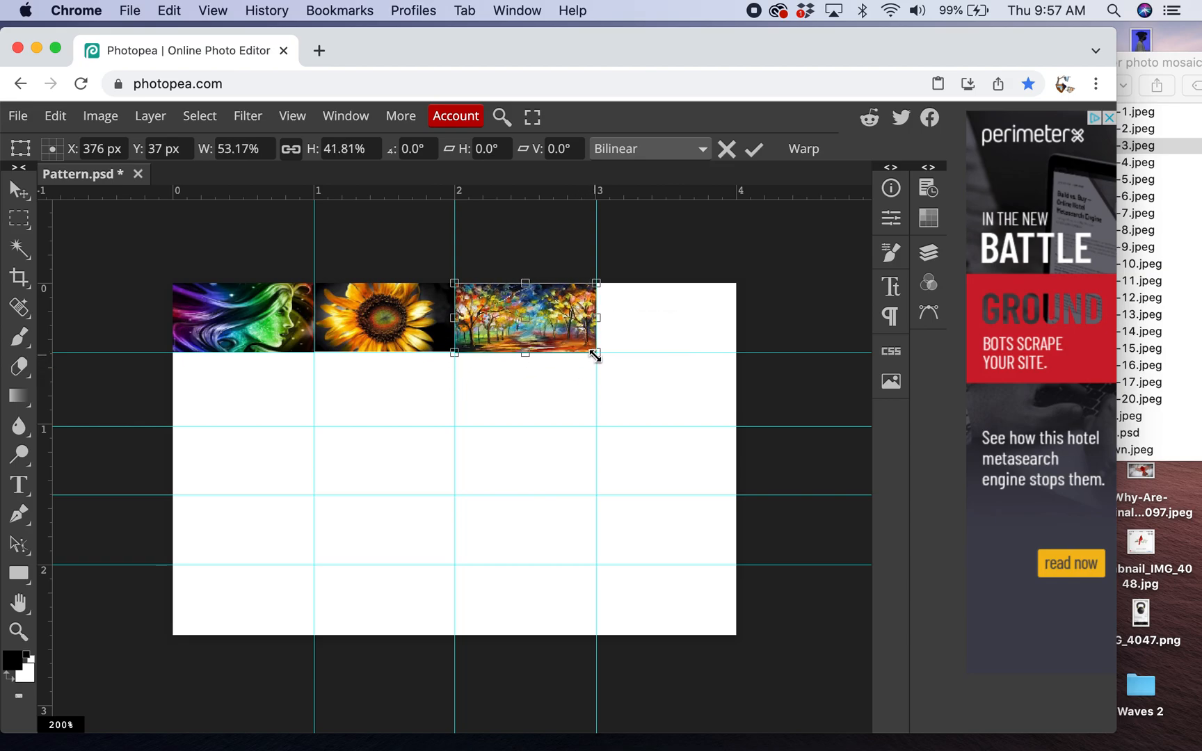
left_click(753, 150)
- Place images-4.jpeg and scale it to fill the fourth cell of the top row
left_click(1188, 217)
left_click(1114, 165)
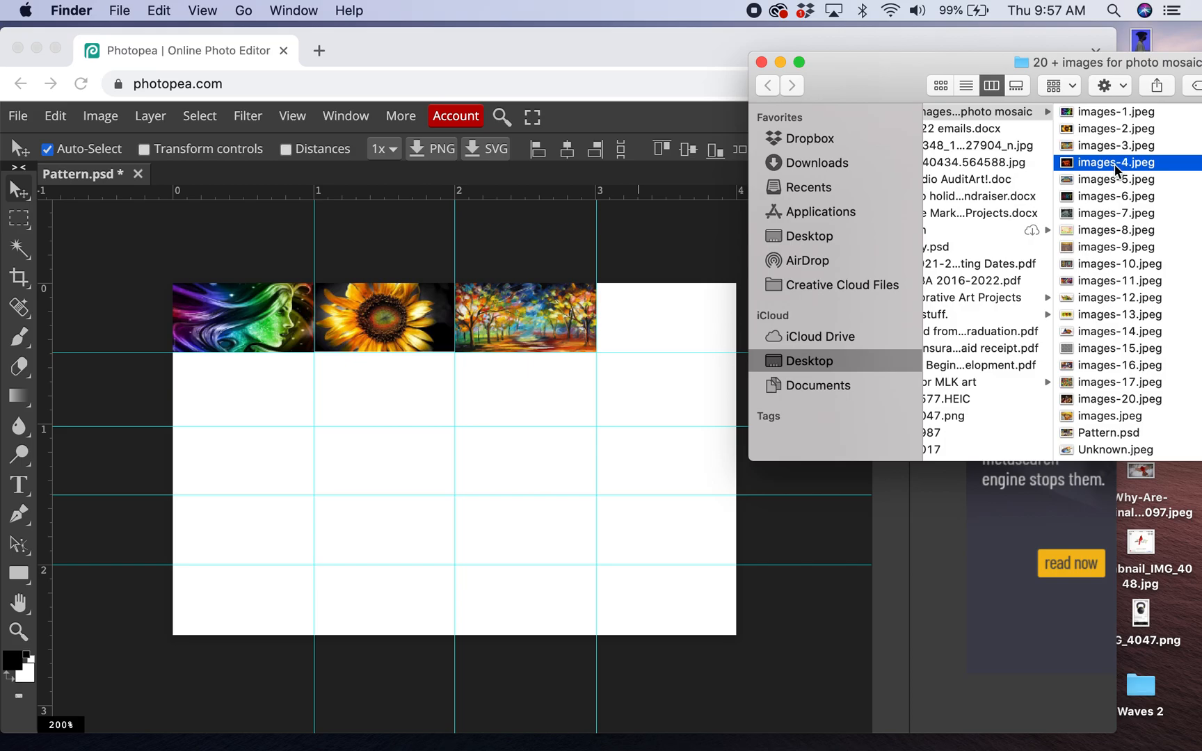
left_click_drag(1072, 163, 686, 355)
left_click_drag(346, 411, 767, 407)
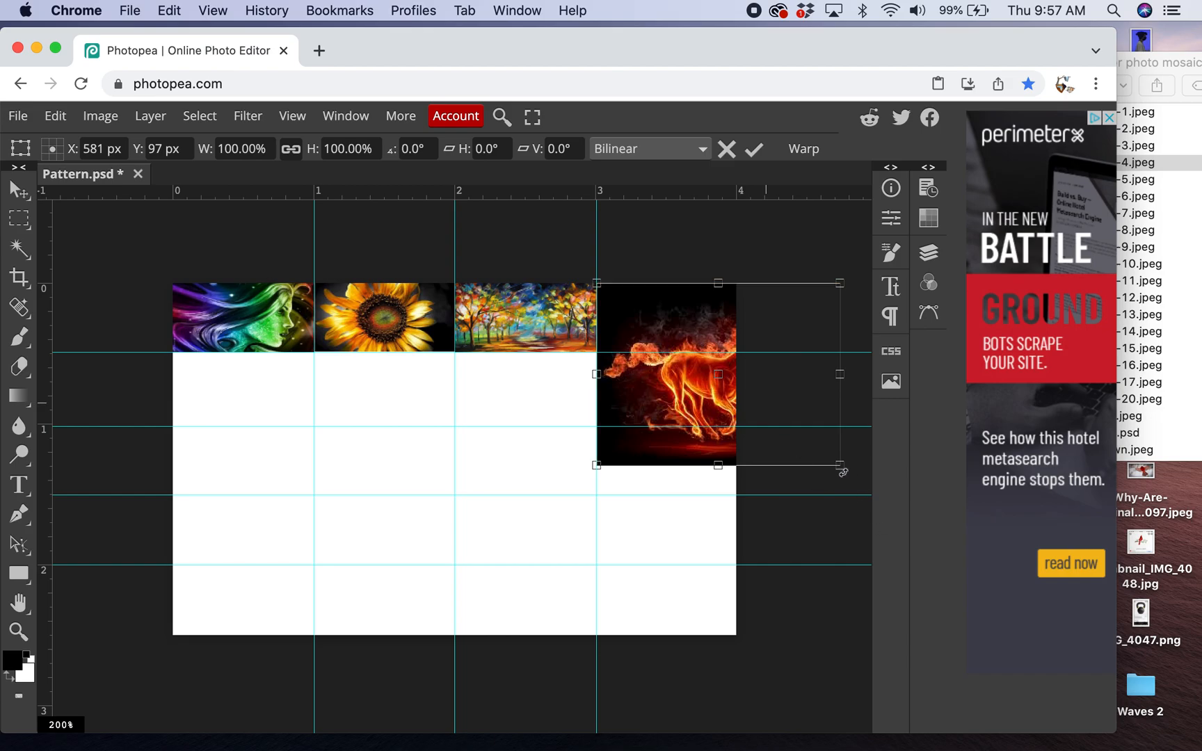
left_click_drag(835, 462, 733, 354)
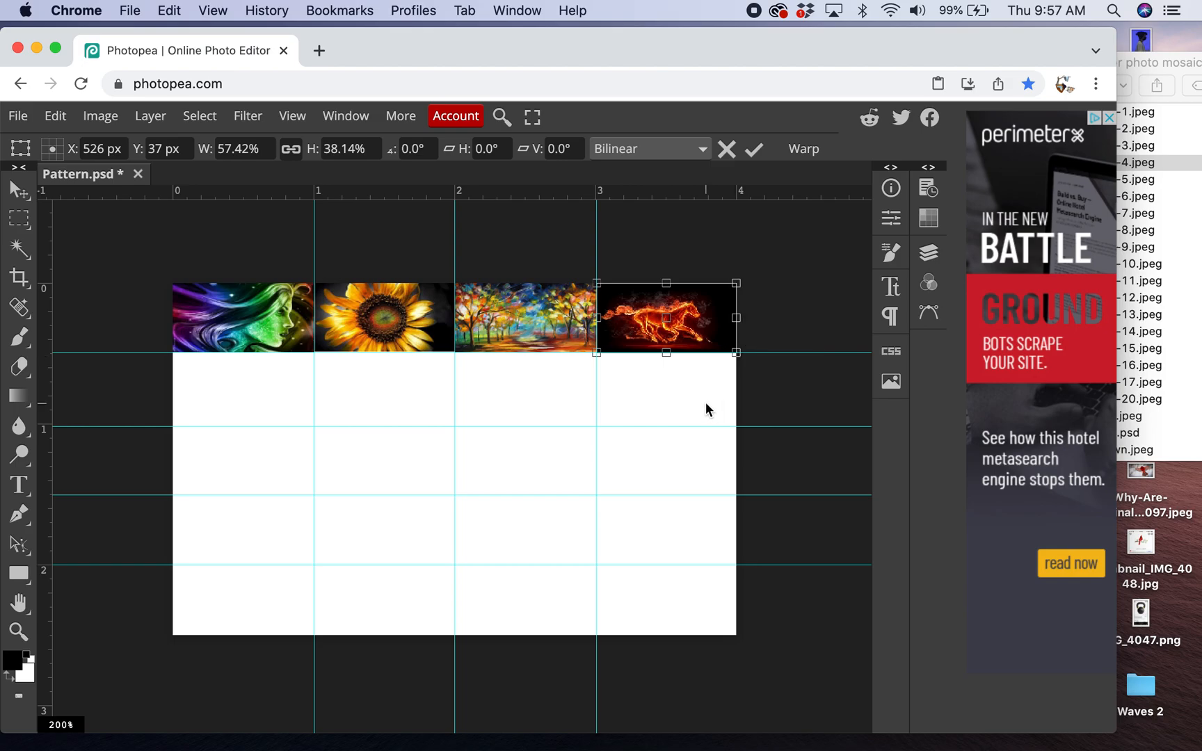
left_click(754, 148)
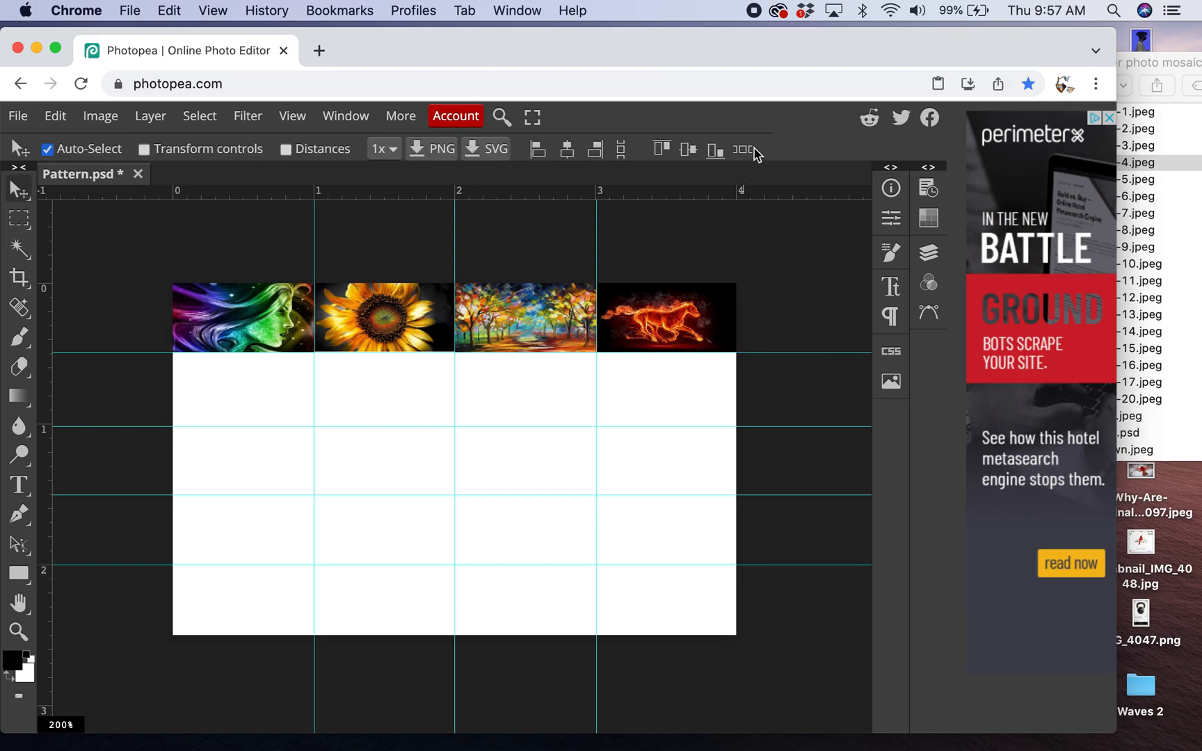
- Place images-5.jpeg and scale it to fill the first cell of the second row
left_click(1186, 213)
left_click(1159, 182)
left_click_drag(1068, 180, 254, 418)
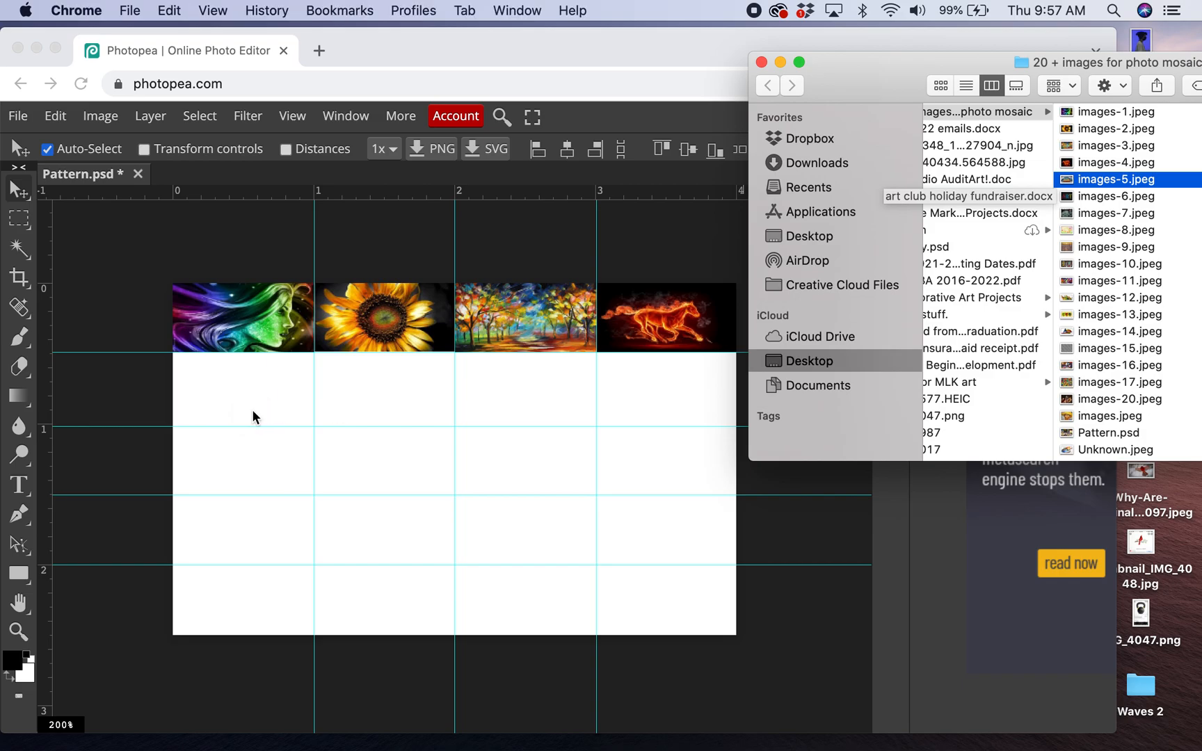
left_click_drag(299, 355, 300, 425)
left_click_drag(457, 511, 316, 425)
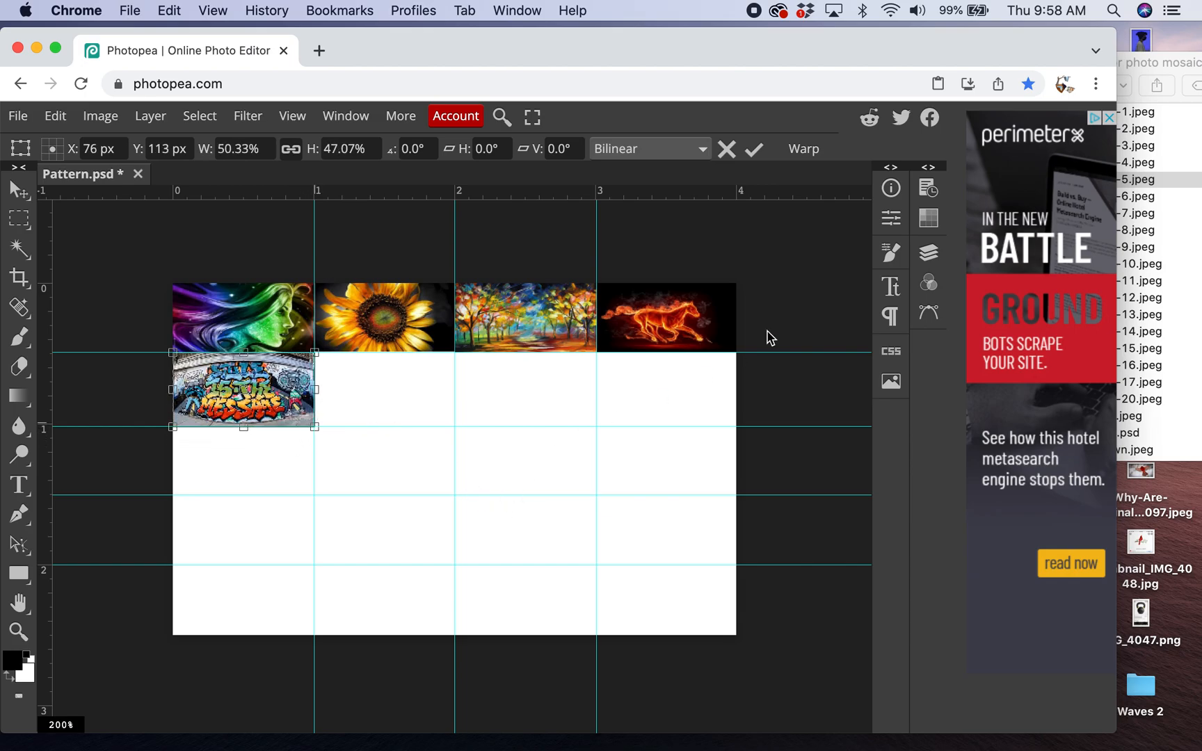
left_click(753, 150)
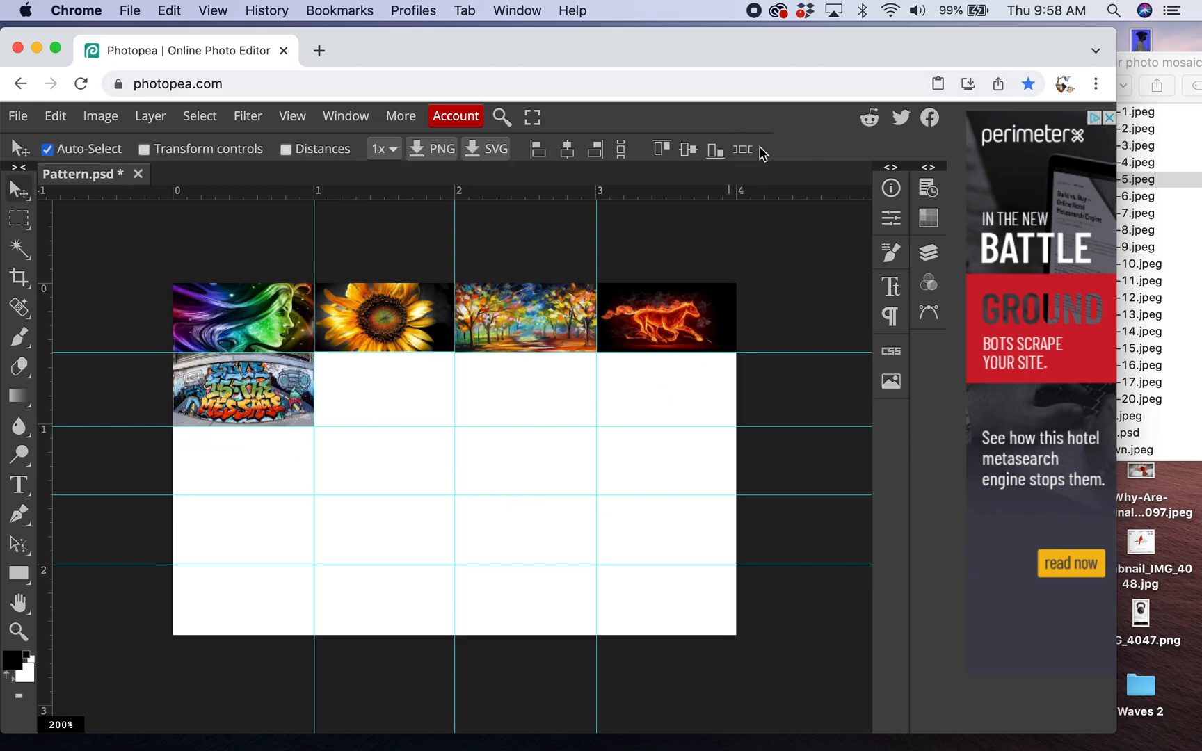
- Place images-6.jpeg, scale it to the second cell of the second row and nudge it into alignment
left_click(1191, 156)
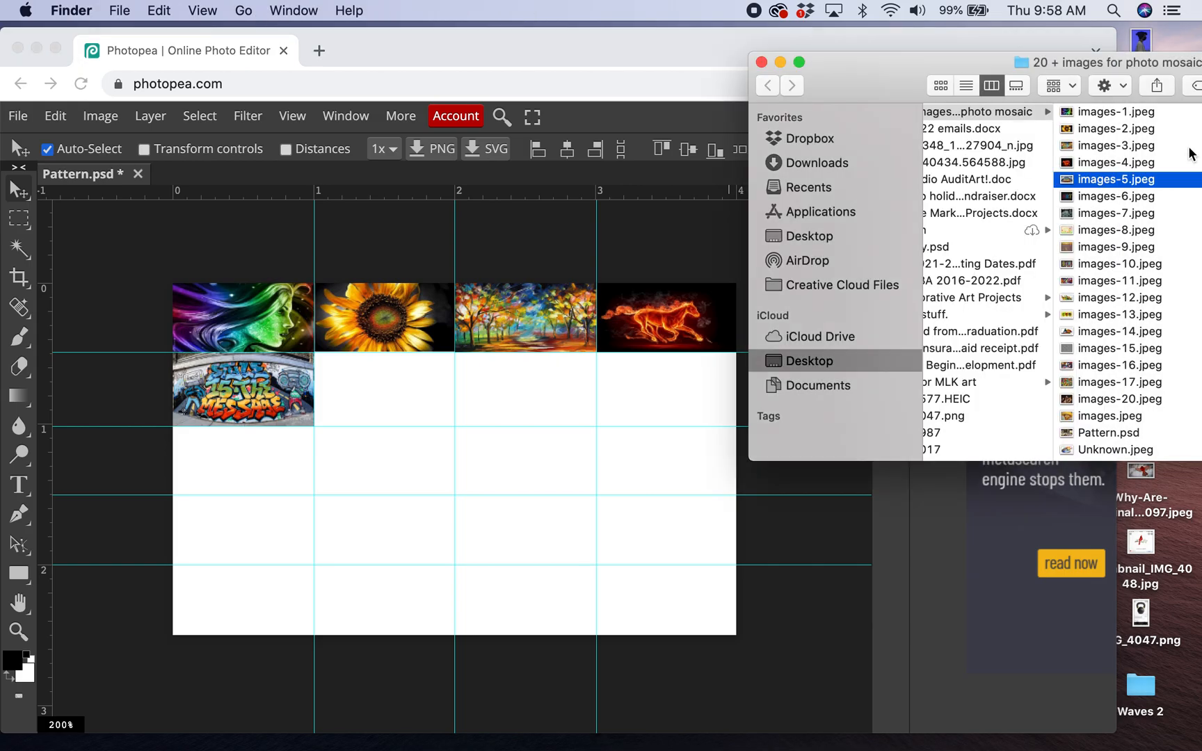
left_click(1144, 201)
left_click_drag(1070, 199, 489, 447)
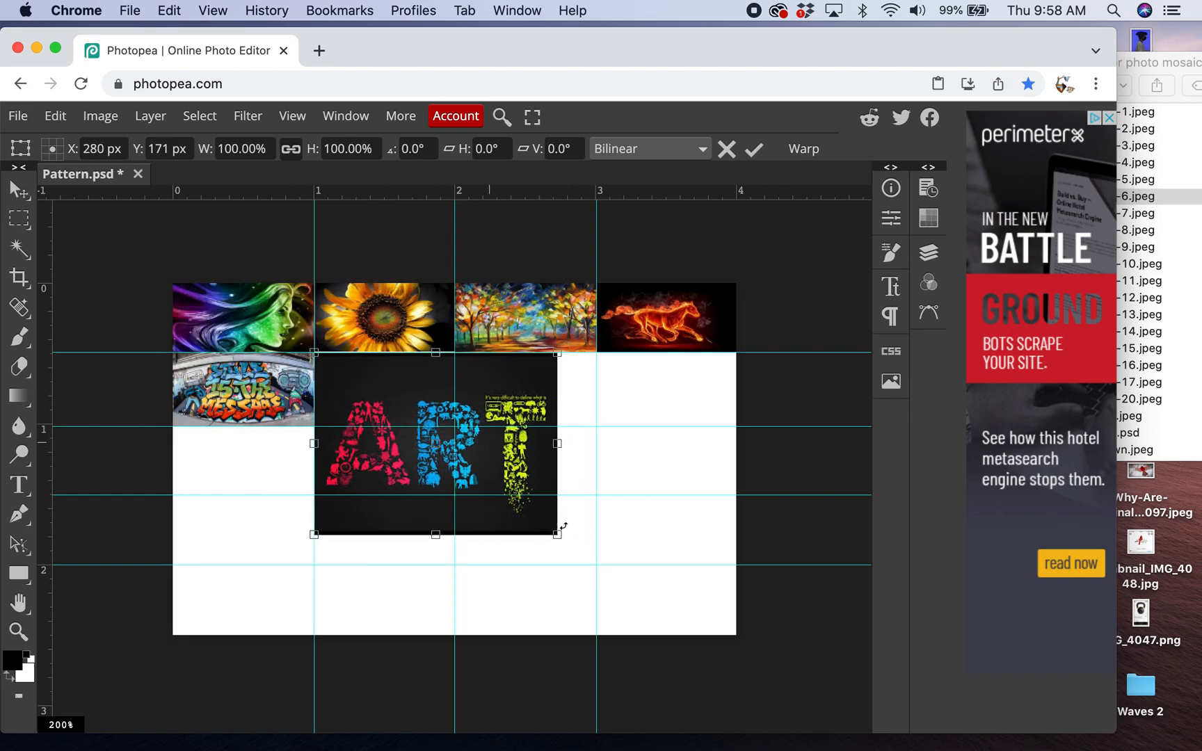
left_click_drag(557, 537, 453, 424)
key("Up")
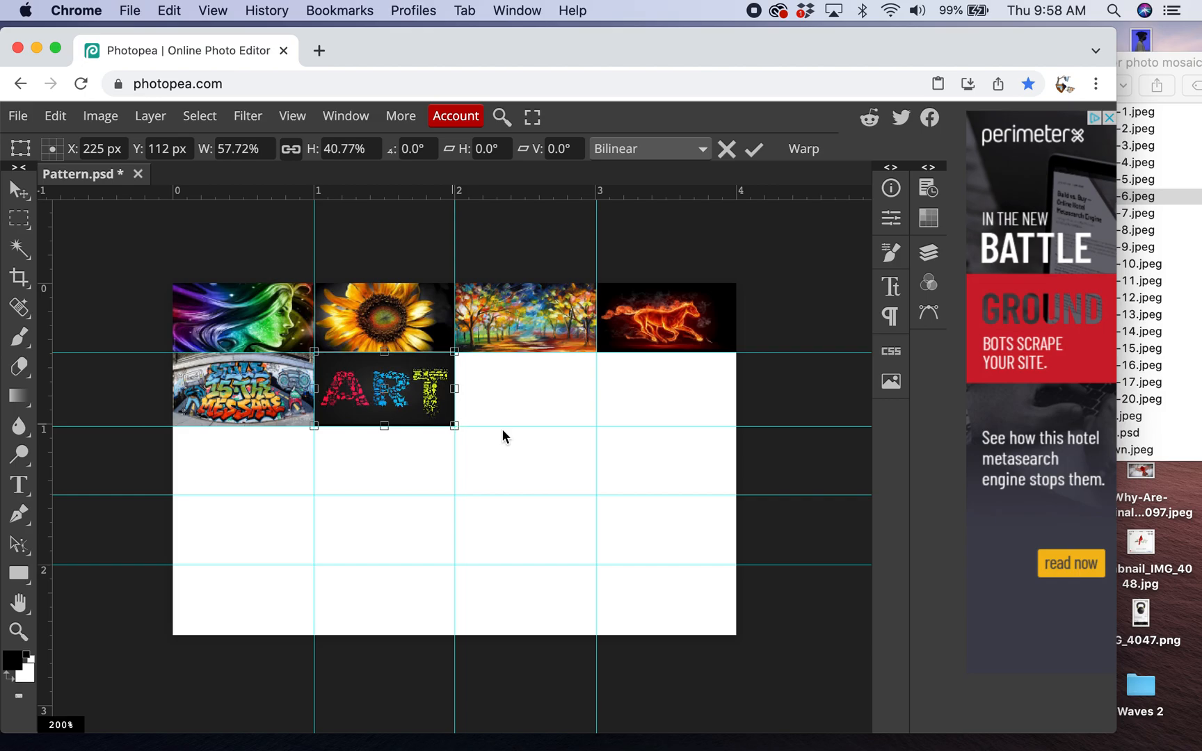
key("Down")
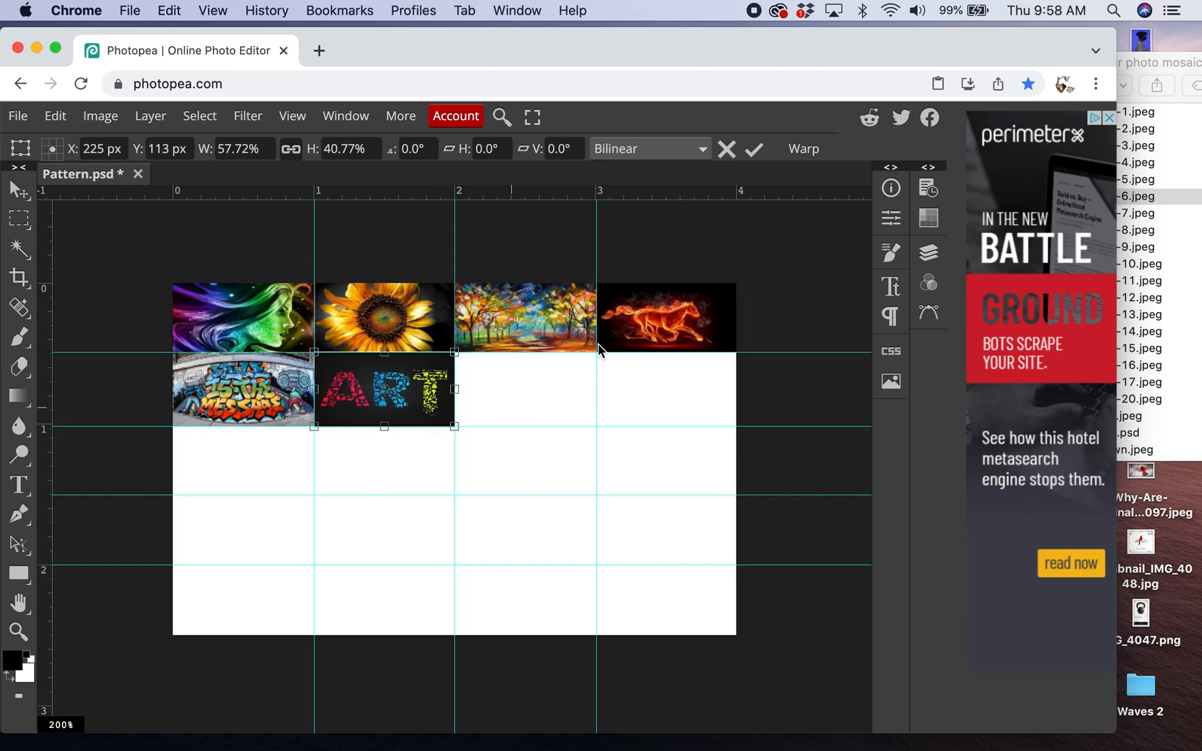
- Place images-7.jpeg and scale it to fill the third cell of the second row
left_click(1167, 299)
left_click_drag(1141, 220, 512, 407)
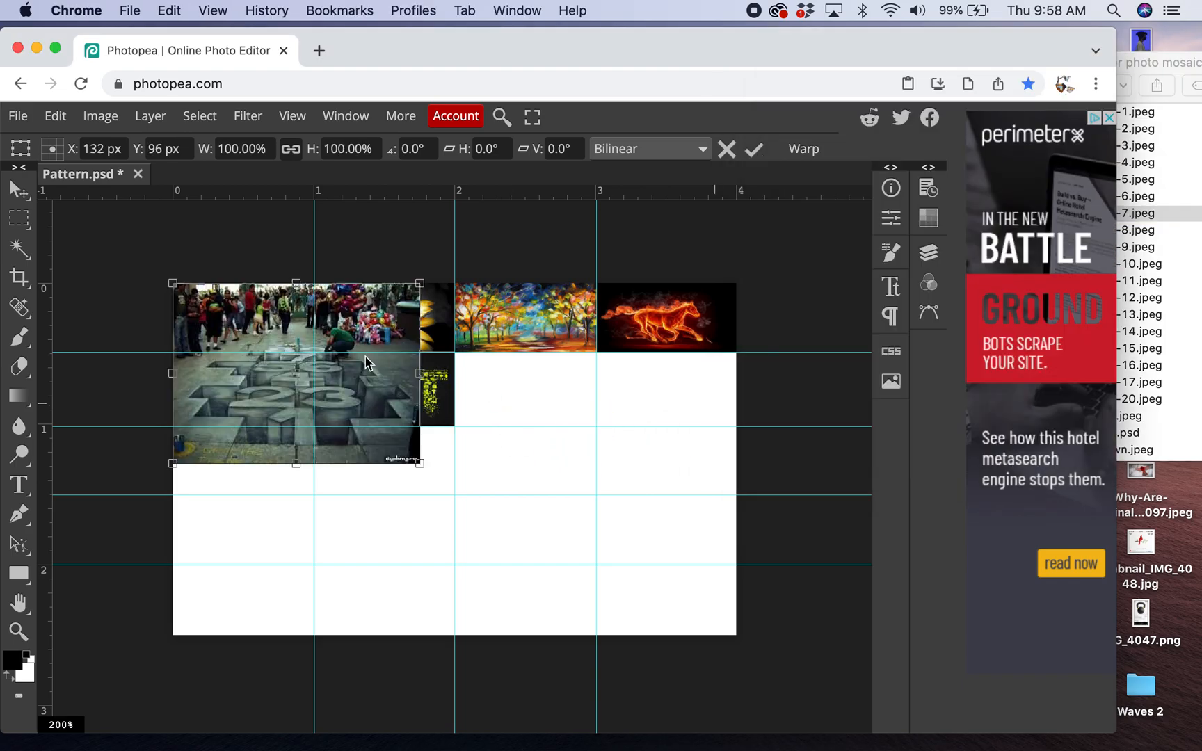
left_click_drag(346, 384, 629, 451)
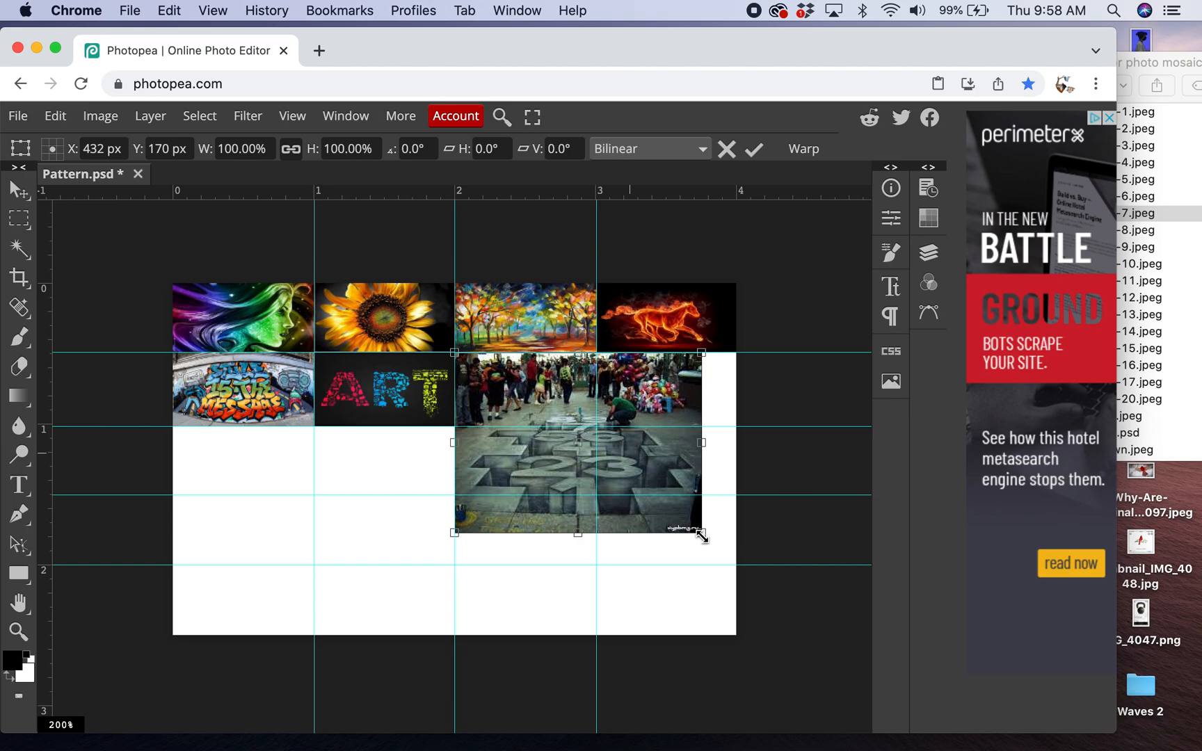
left_click_drag(700, 533, 598, 428)
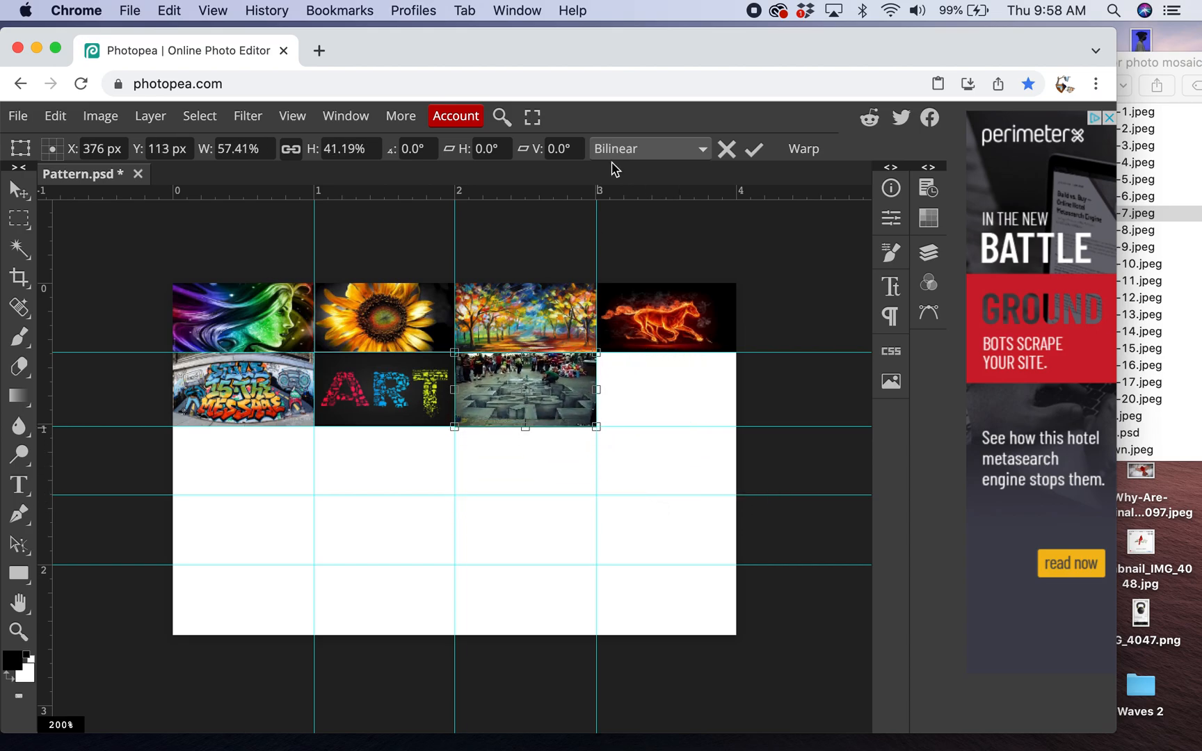
left_click(754, 149)
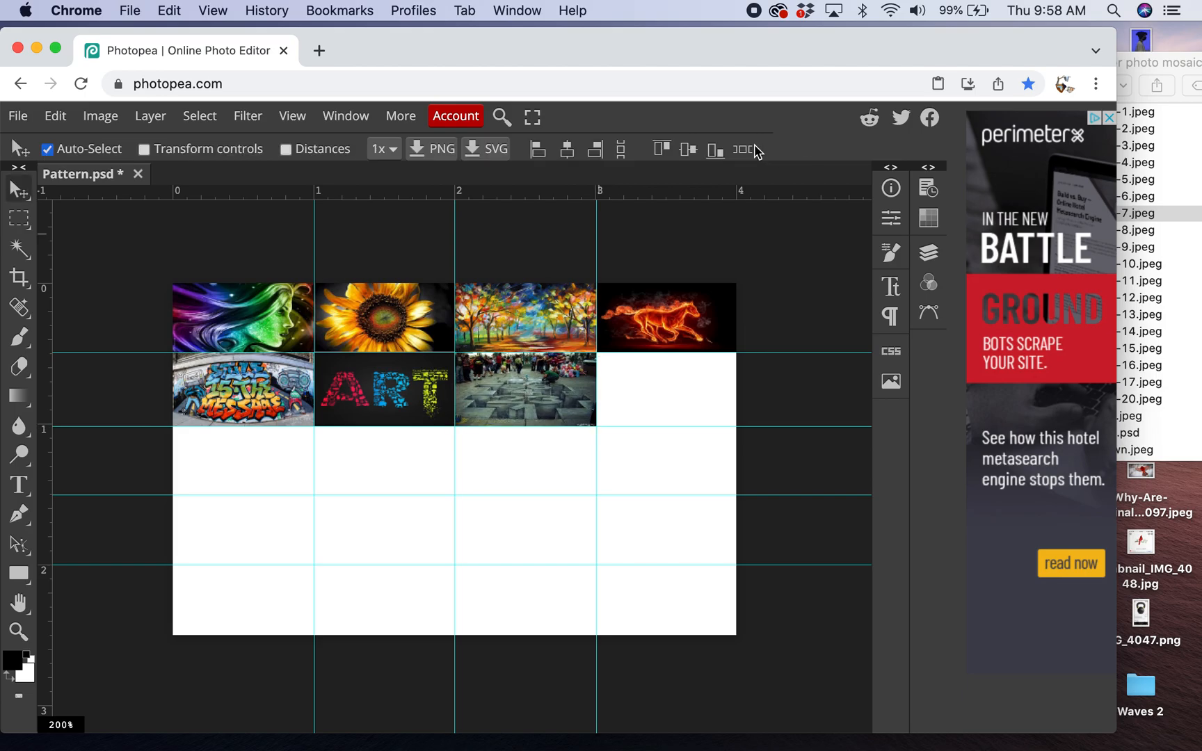
- Place images-8.jpeg and scale it to fill the fourth cell of the second row
left_click(1190, 178)
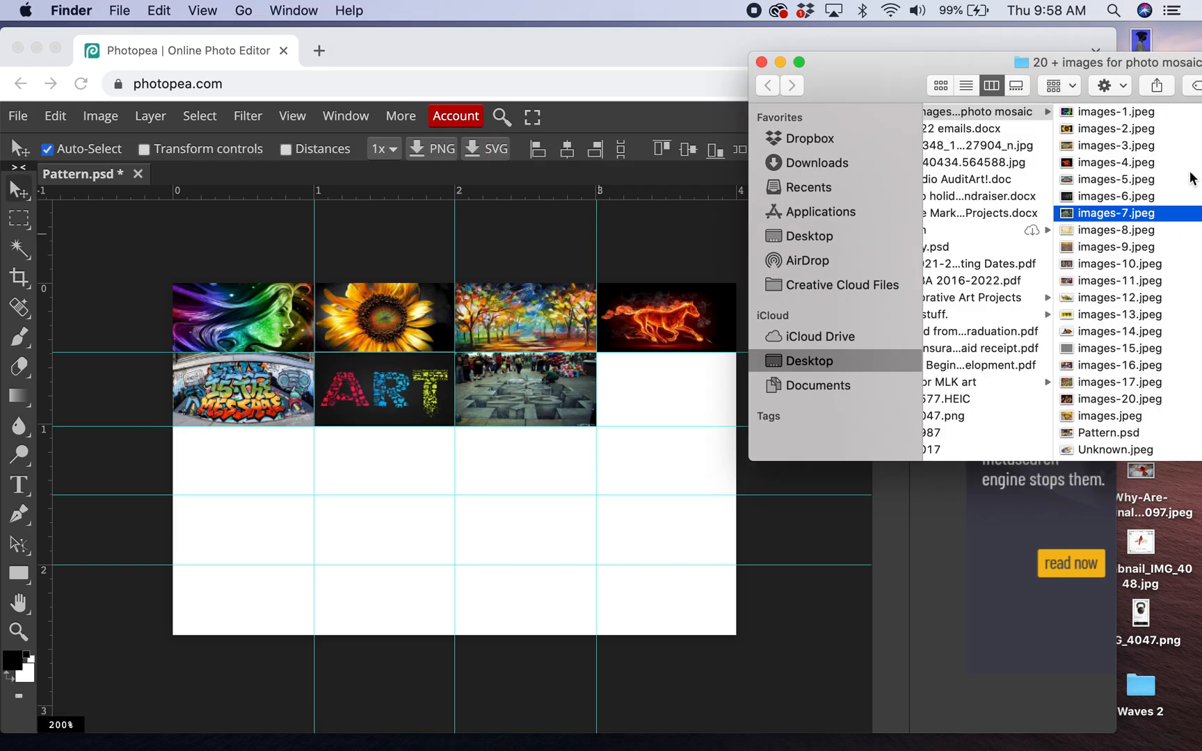
left_click(1123, 234)
left_click_drag(1069, 233, 688, 416)
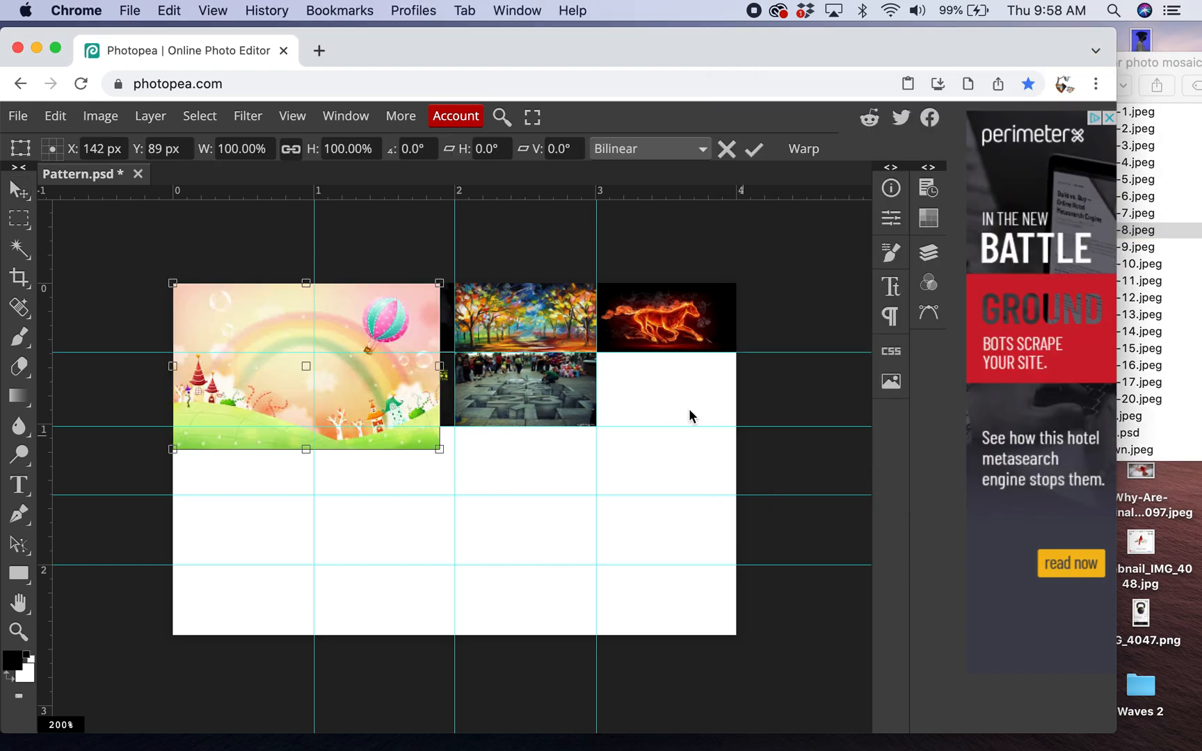
left_click_drag(334, 337, 760, 407)
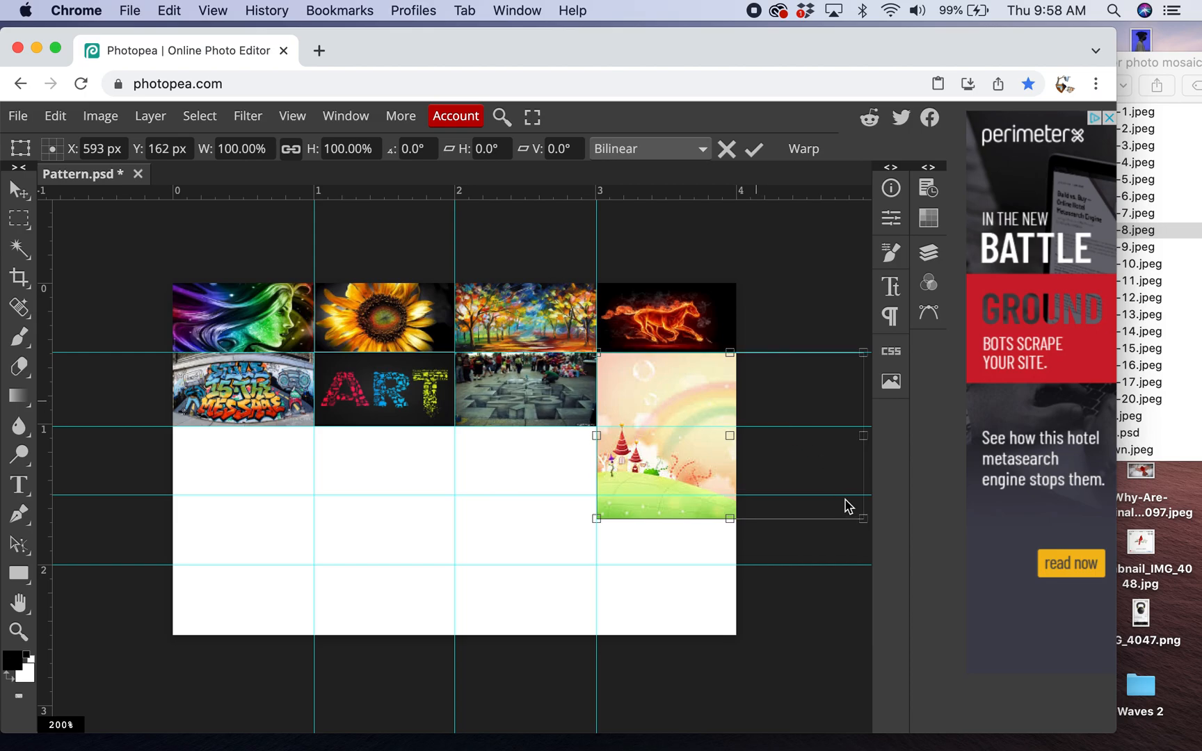
left_click_drag(864, 521, 736, 426)
left_click(753, 149)
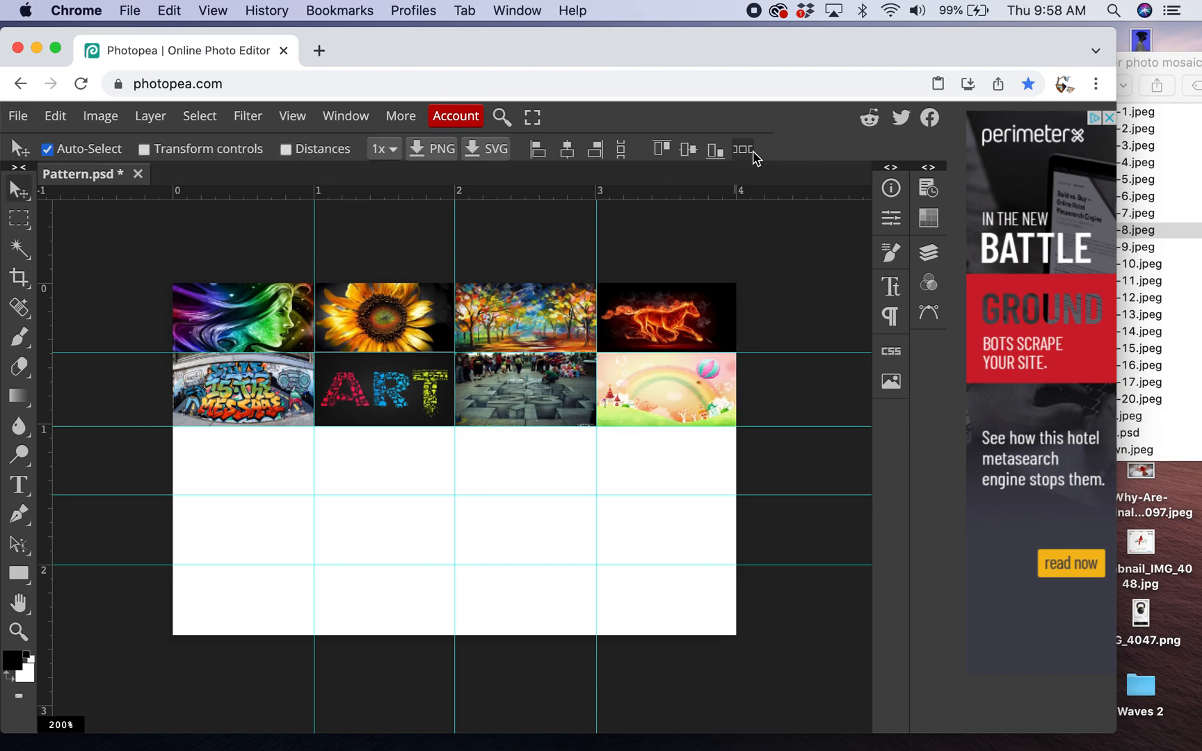
- Open and place images-9.jpeg from the photo mosaic folder, scaling it to fill the first cell of the third row
left_click(17, 116)
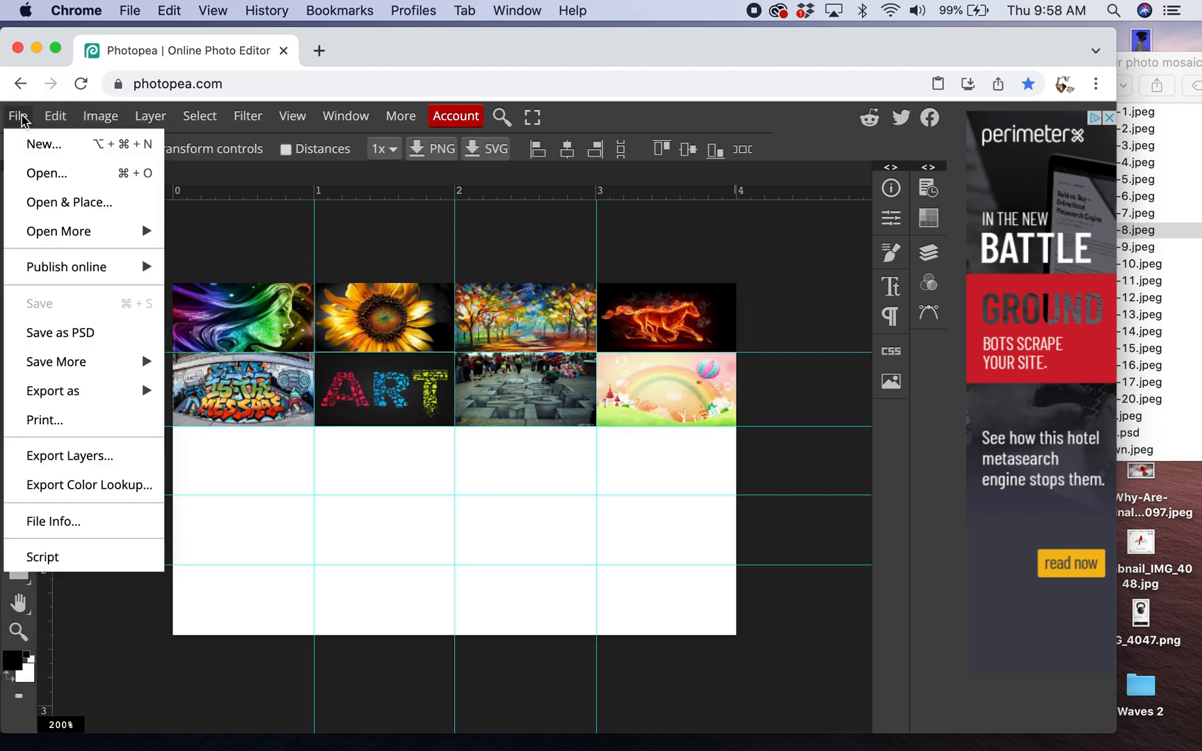
left_click(46, 205)
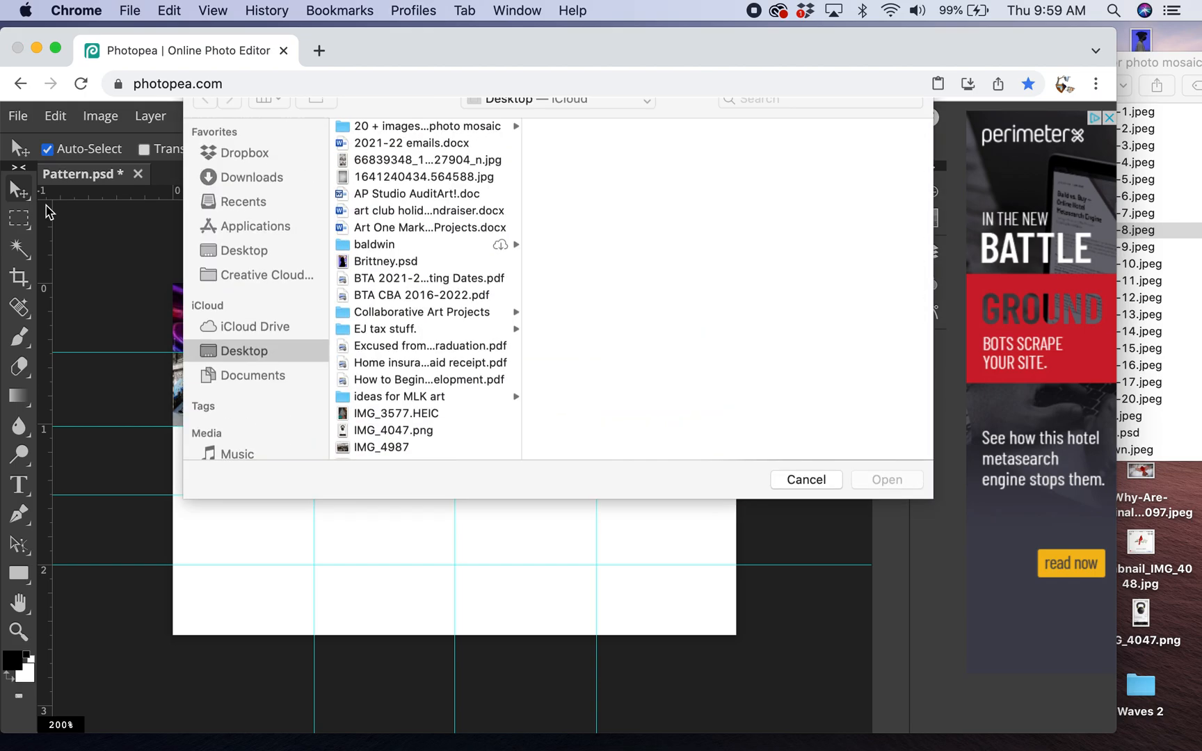
left_click(376, 147)
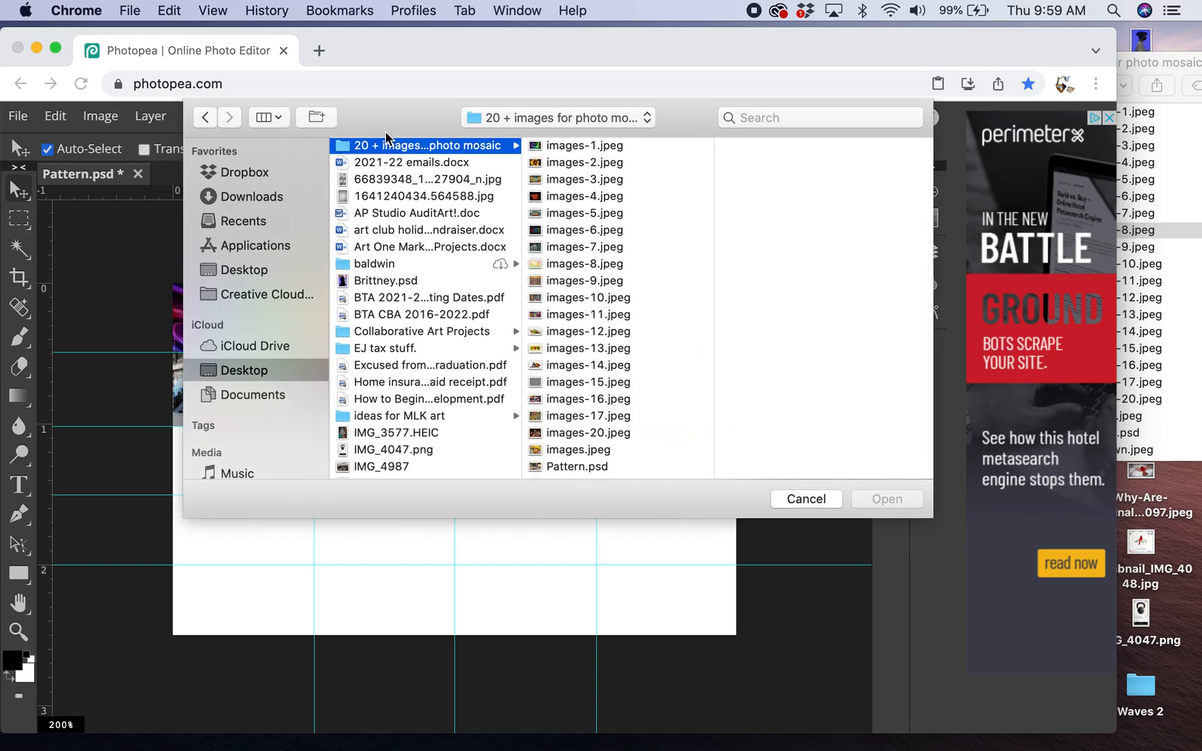
left_click(575, 285)
left_click(886, 503)
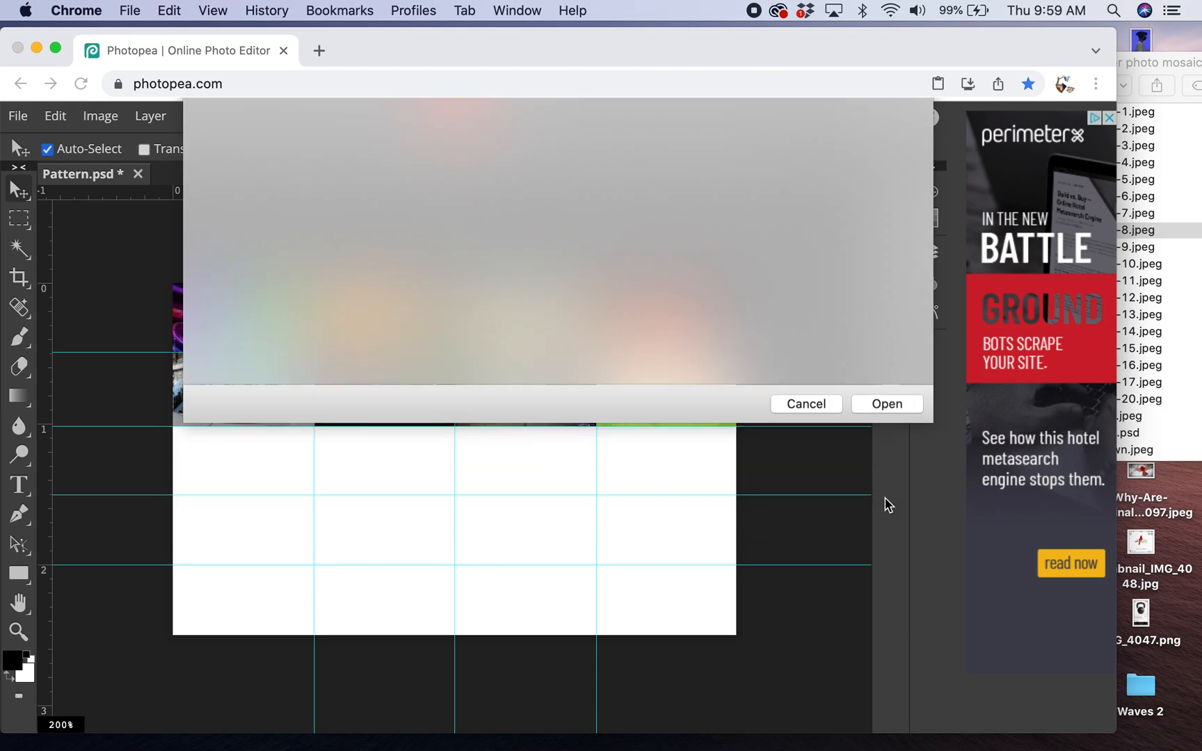
left_click_drag(263, 335, 264, 471)
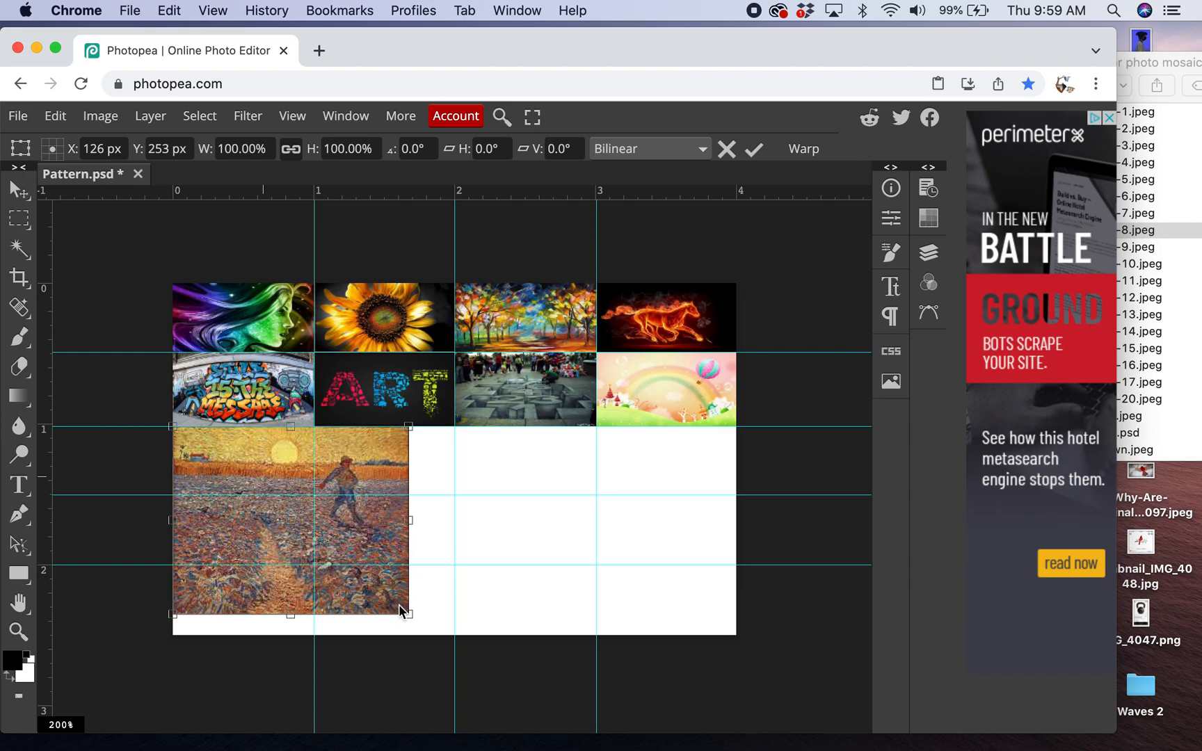
left_click_drag(409, 615, 314, 463)
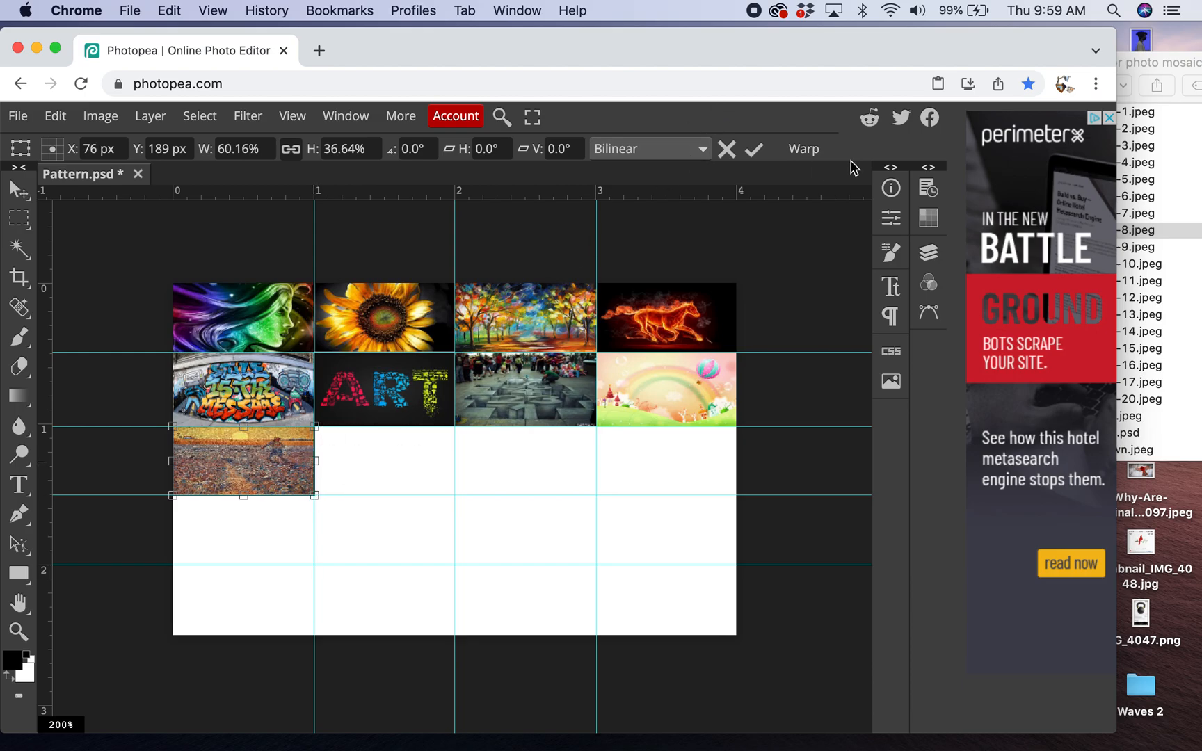
left_click(756, 151)
left_click(1180, 318)
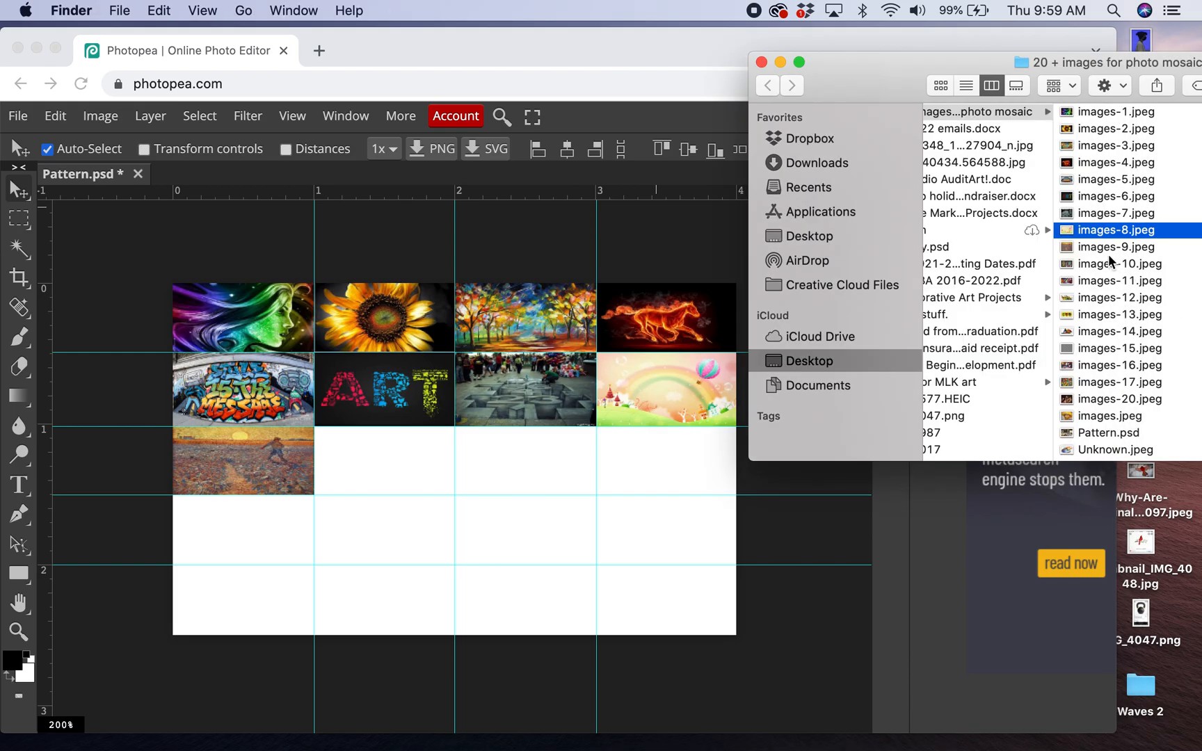
left_click(1084, 248)
left_click_drag(1063, 251, 437, 456)
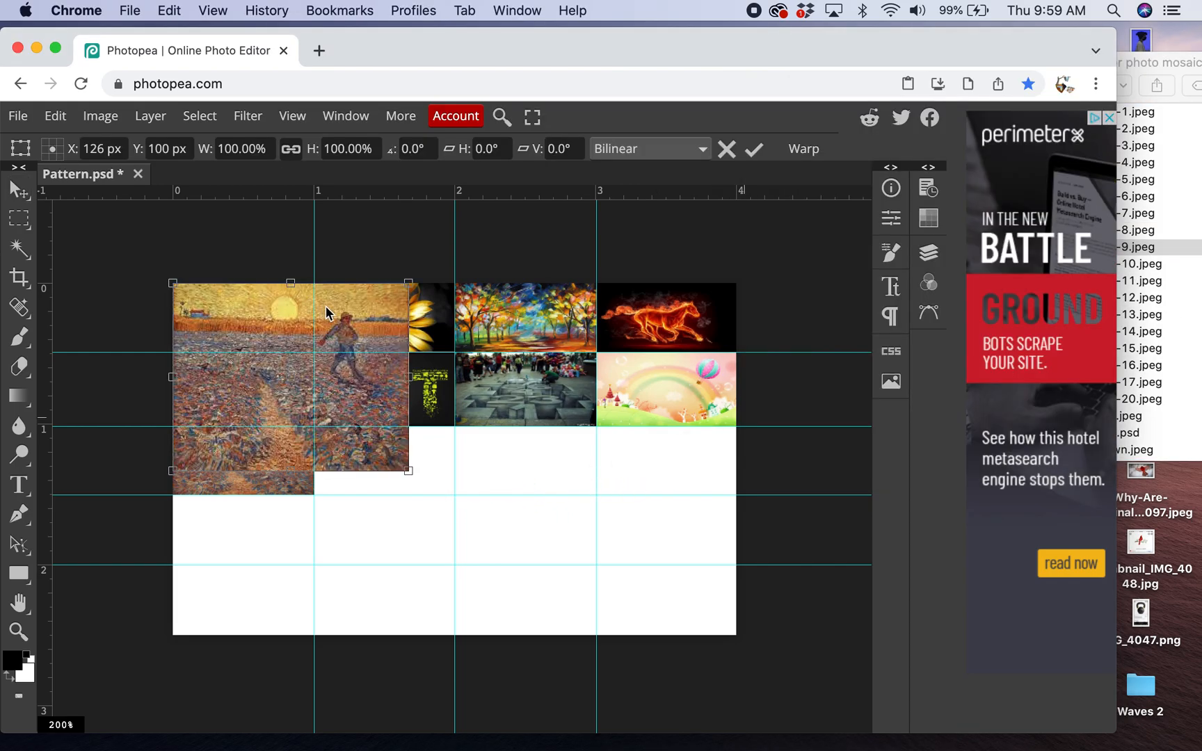
key("Return")
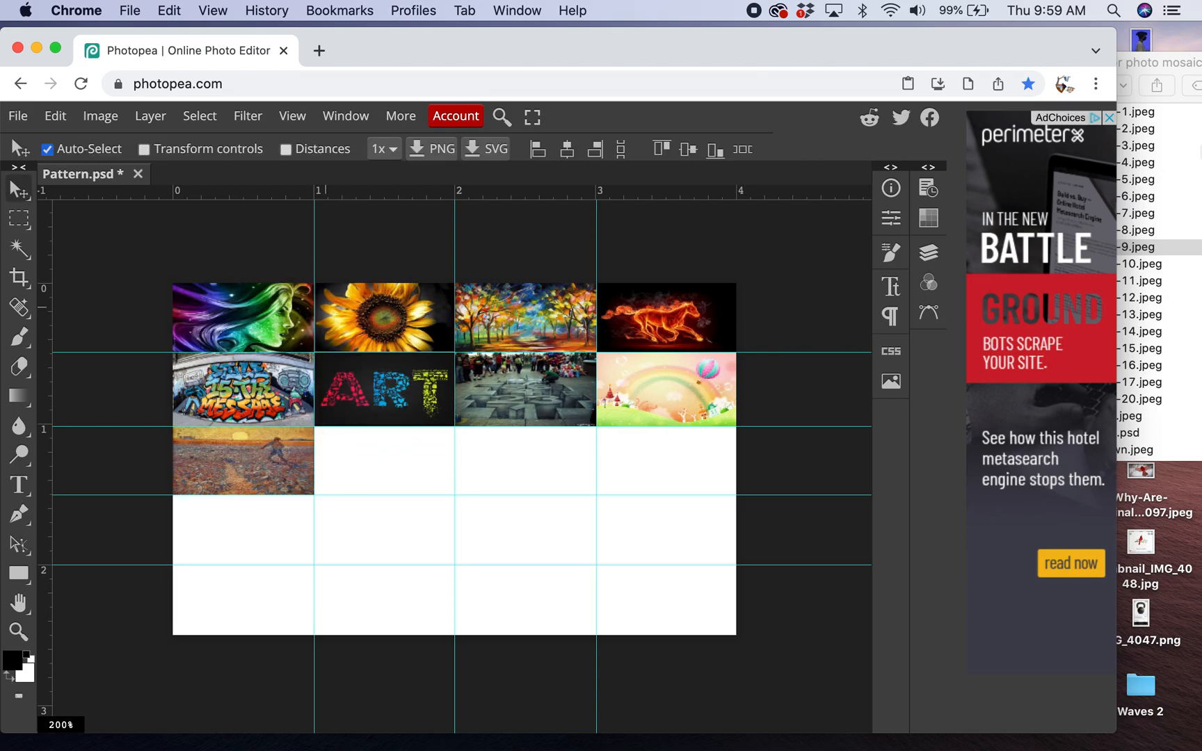
- Place images-10.jpeg and scale it to fill the second cell of the third row
left_click(1158, 260)
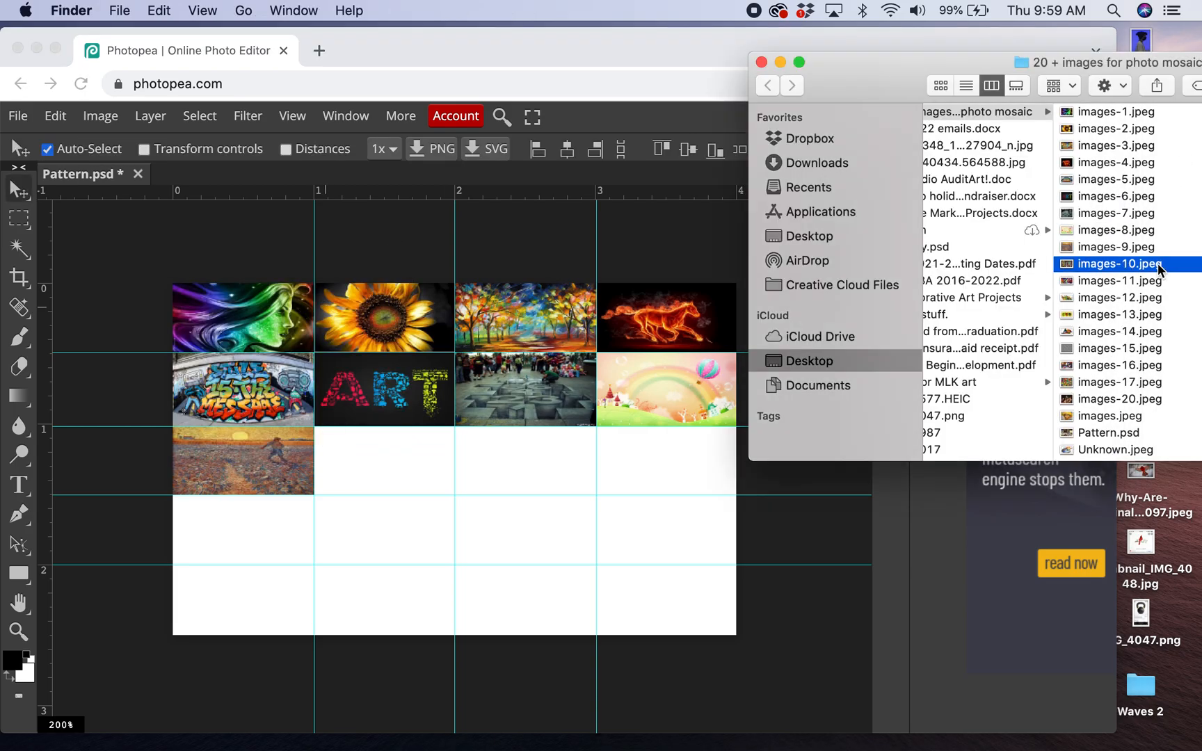
left_click_drag(1068, 268, 413, 484)
left_click_drag(386, 397, 527, 543)
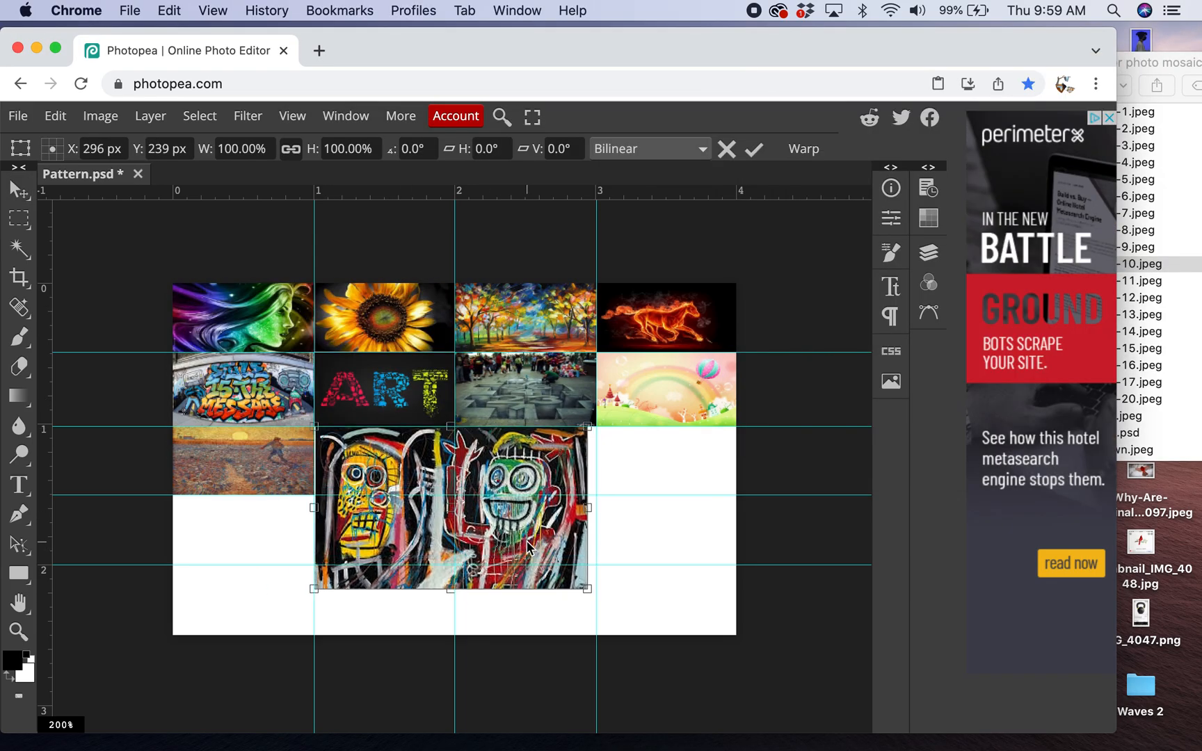
left_click_drag(589, 588, 457, 495)
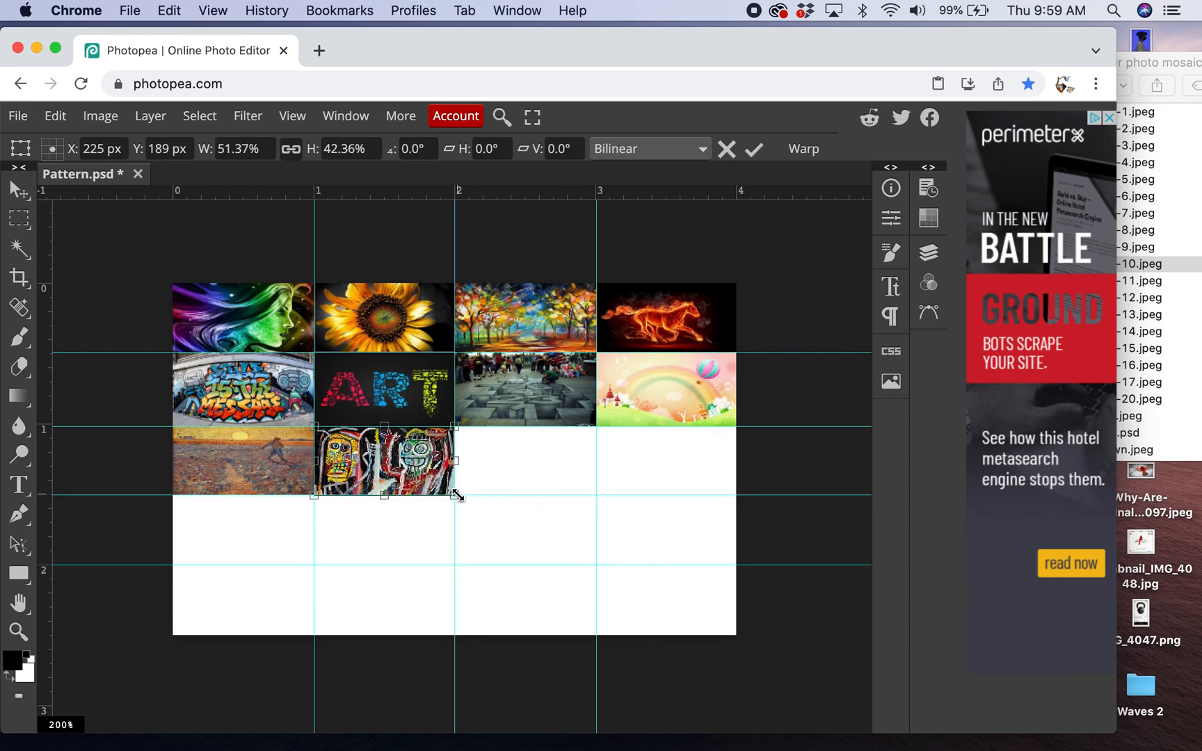
left_click(753, 149)
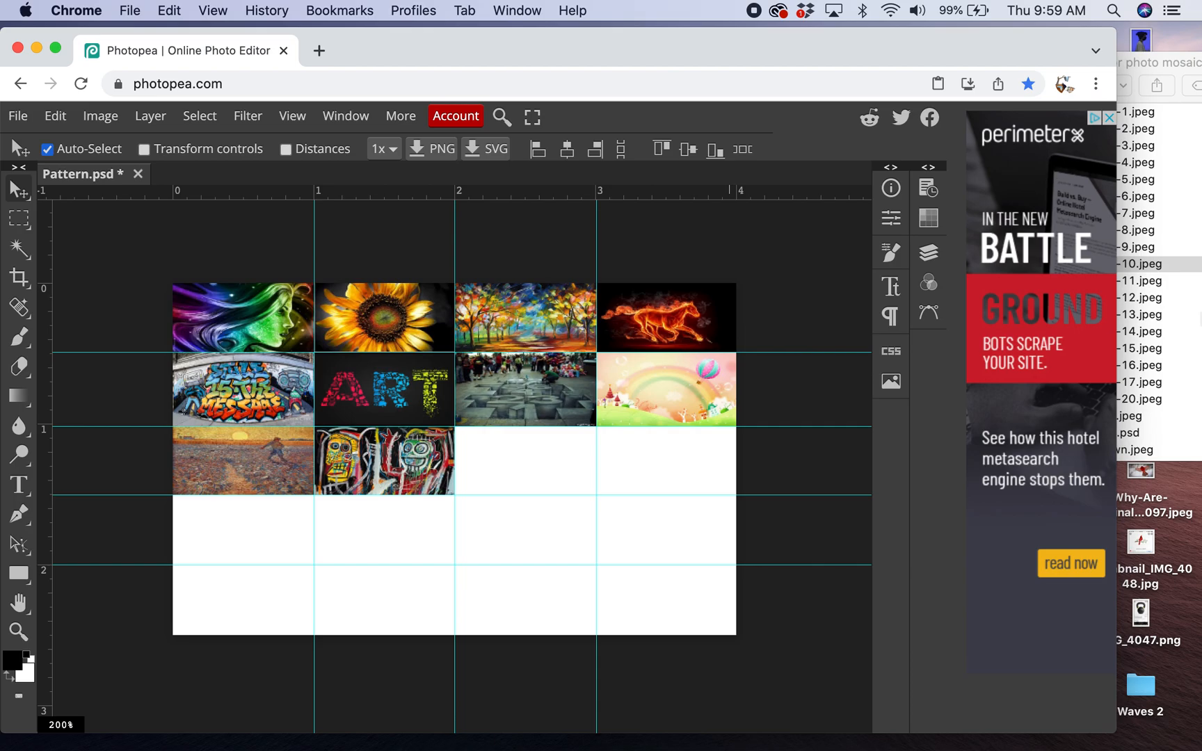
- Place images-11.jpeg, align it to the guides and scale it to fill the third cell of the third row
left_click(1177, 294)
left_click(1175, 287)
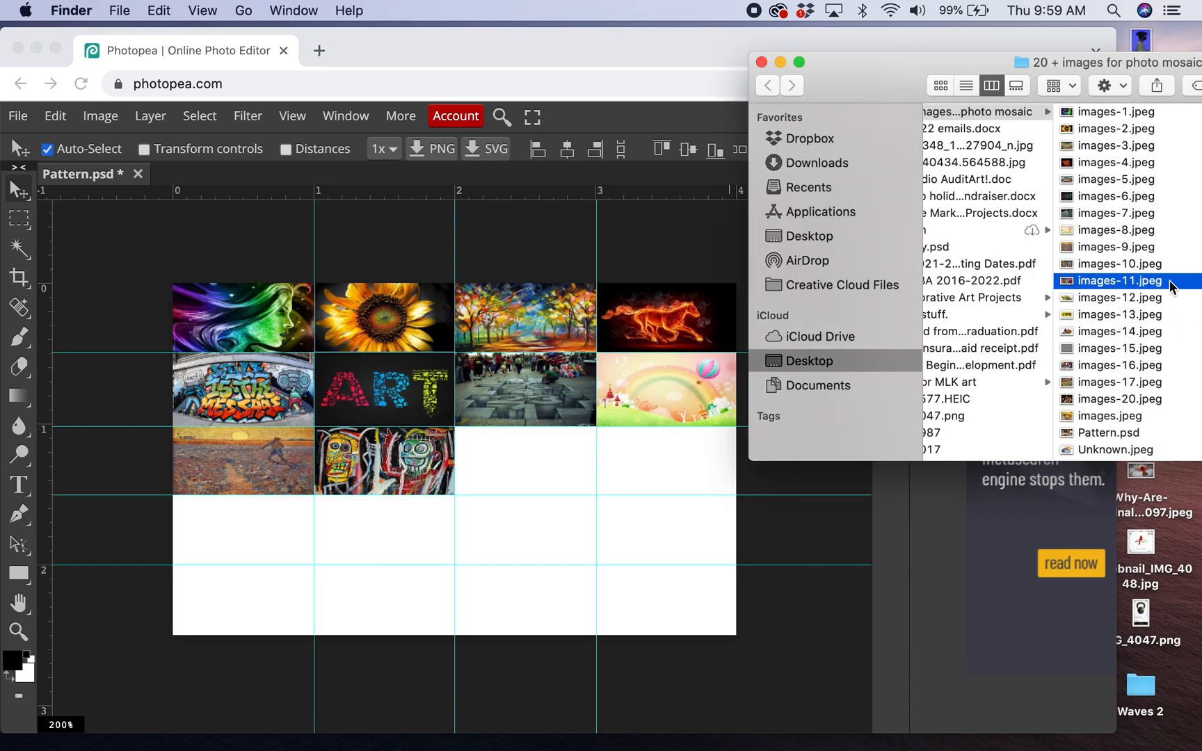
left_click_drag(1073, 284, 531, 476)
left_click_drag(360, 308, 635, 471)
left_click_drag(634, 466, 635, 461)
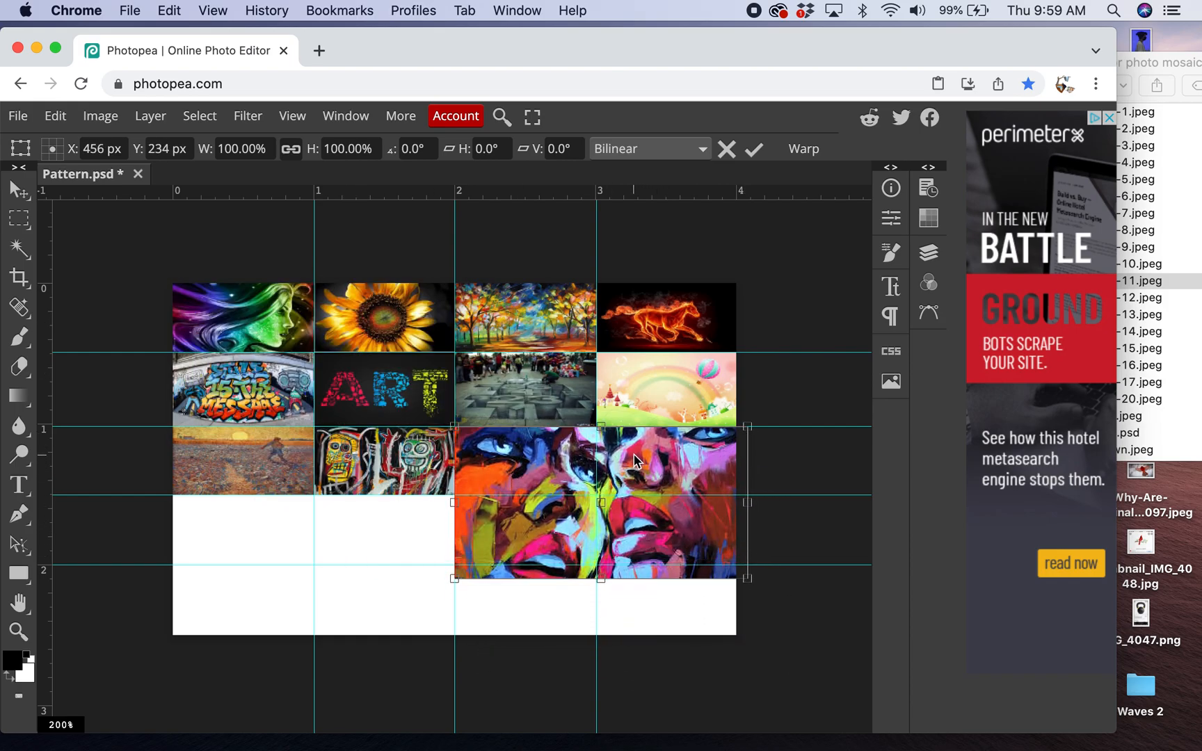
left_click_drag(748, 578, 595, 495)
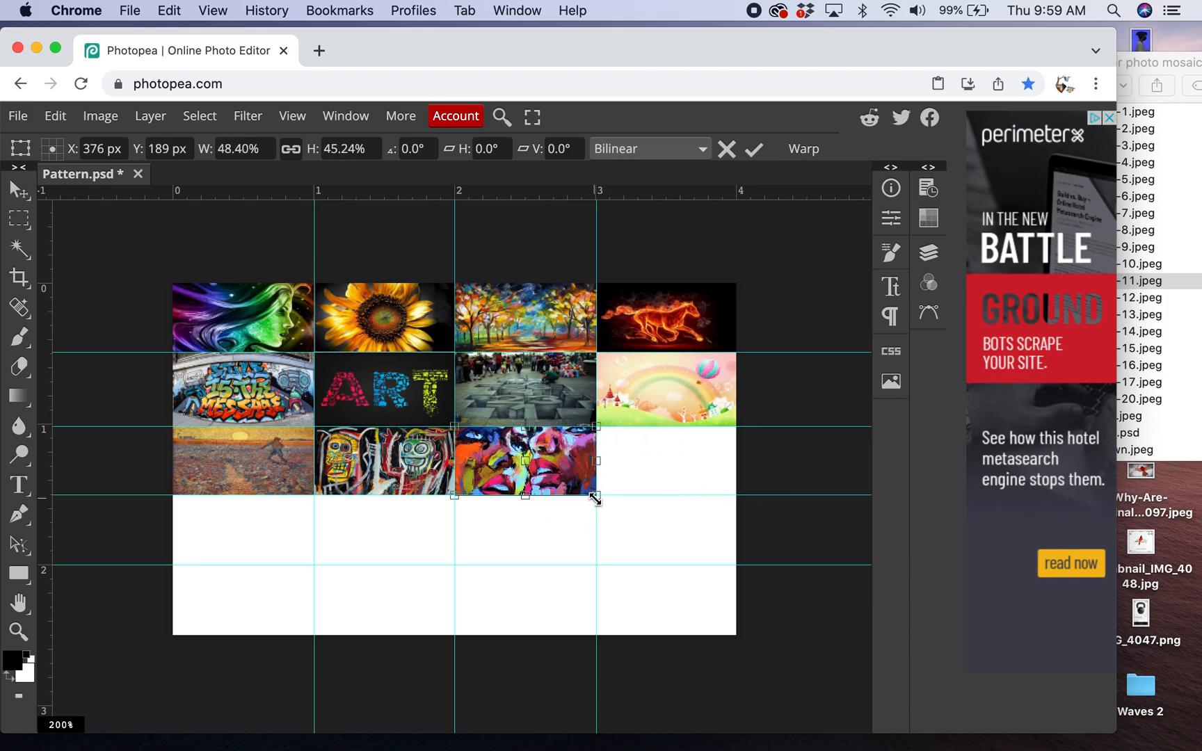
left_click(751, 151)
- Place images-12.jpeg, scale it down and adjust its position and width to cover the fourth cell of the third row
left_click(1194, 338)
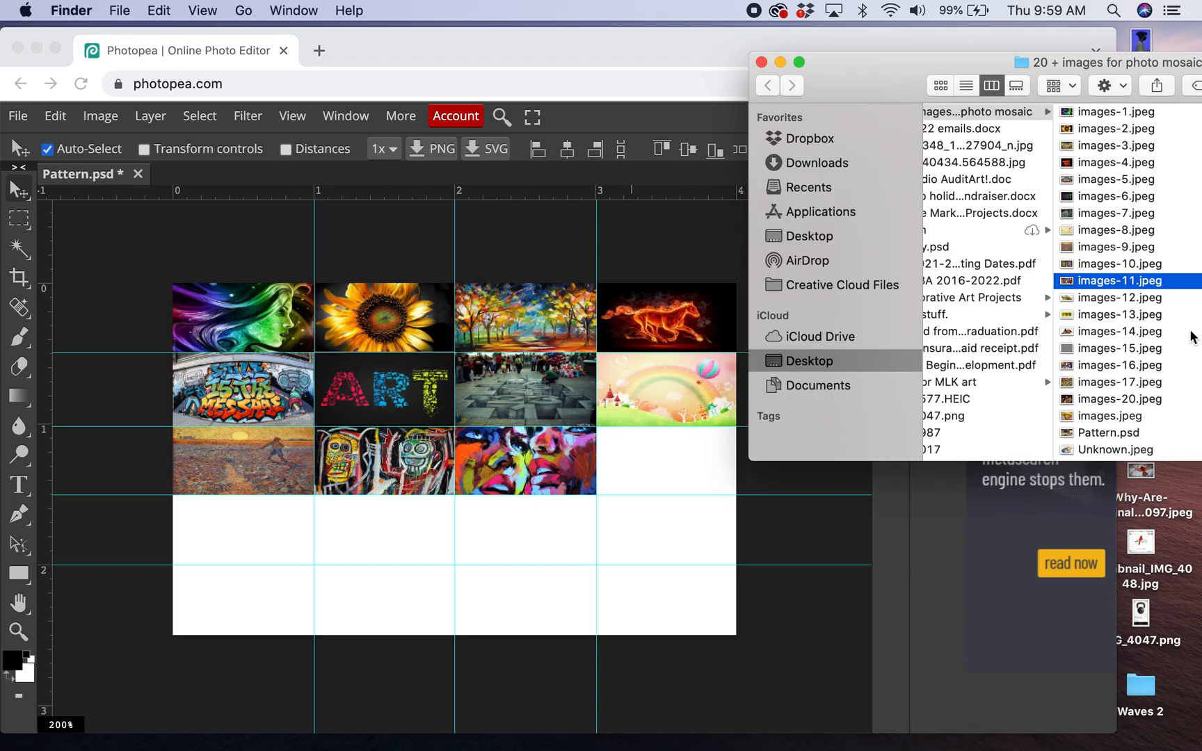
left_click(1155, 297)
mouse_move(1067, 299)
left_mouse_down()
mouse_move(713, 480)
mouse_move(670, 475)
left_mouse_up()
mouse_move(272, 351)
left_mouse_down()
mouse_move(703, 555)
mouse_move(696, 474)
mouse_move(665, 467)
left_mouse_up()
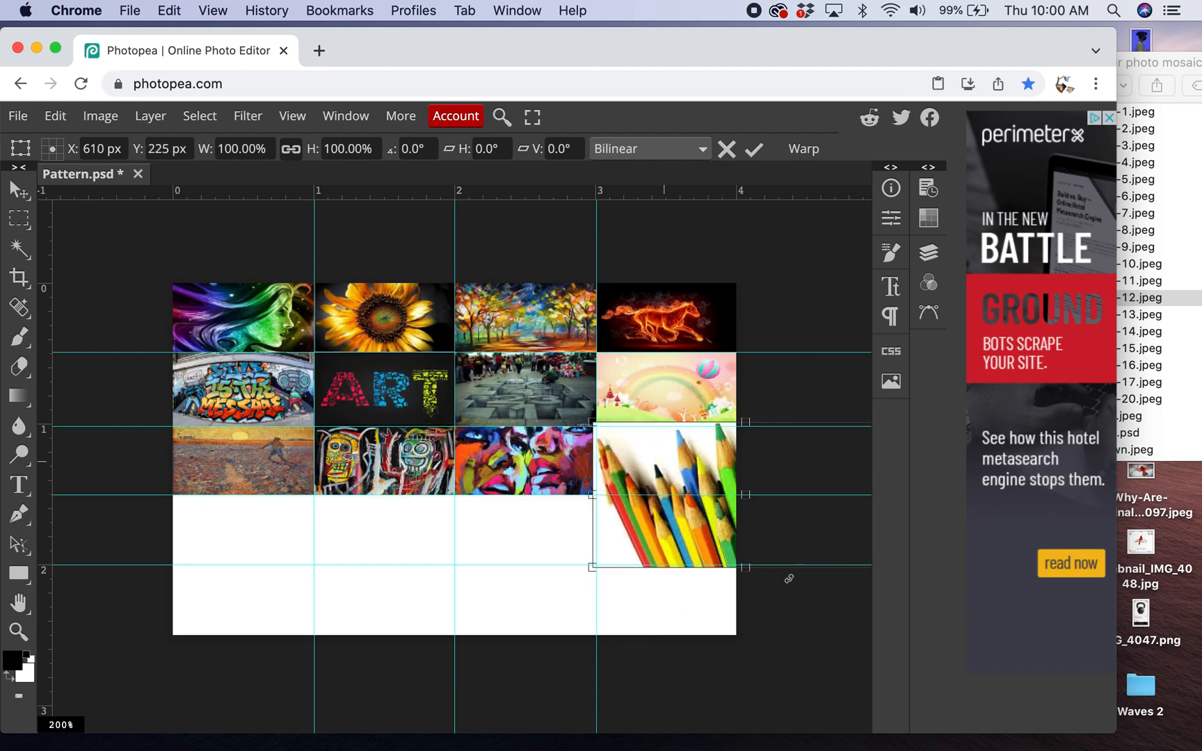
left_click_drag(682, 525, 655, 521)
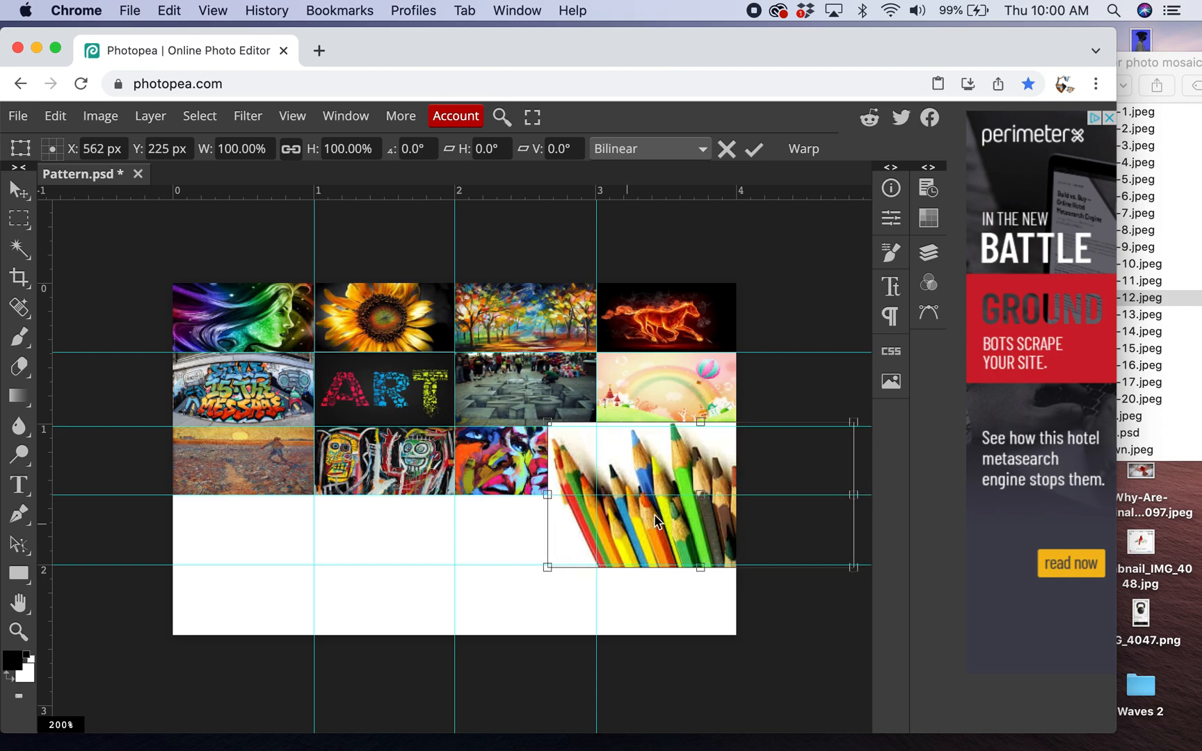
left_click_drag(850, 567, 696, 498)
mouse_move(641, 466)
left_mouse_down()
mouse_move(708, 471)
mouse_move(686, 459)
mouse_move(673, 495)
left_mouse_up()
left_click_drag(751, 459, 727, 459)
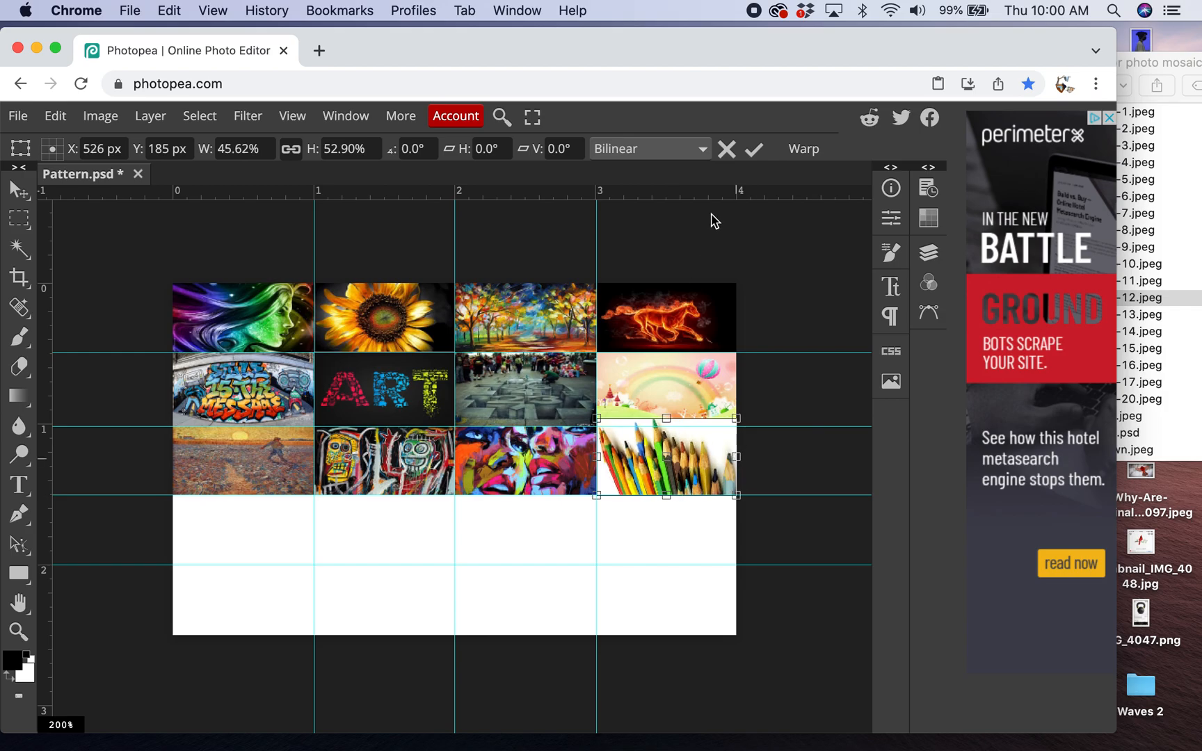
left_click(754, 150)
- Place images-13.jpeg and scale it to fit the first cell of the fourth row
left_click(1192, 379)
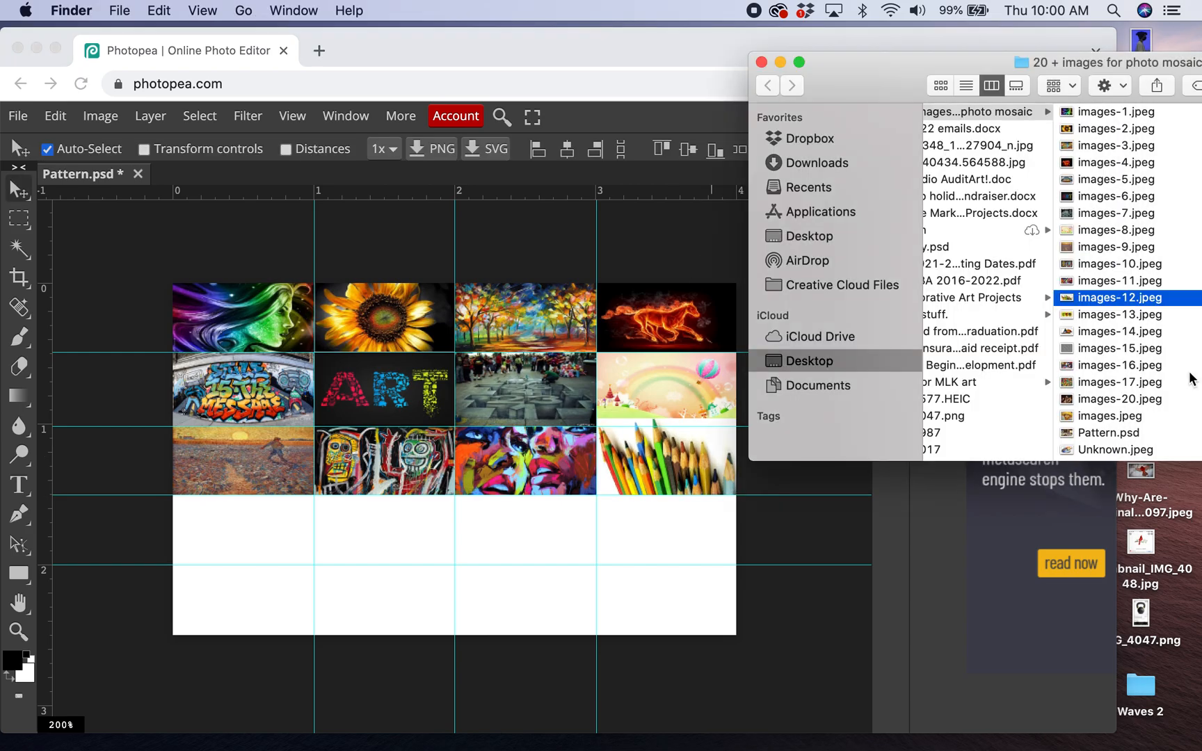
left_click(1152, 315)
left_click_drag(1062, 318, 197, 552)
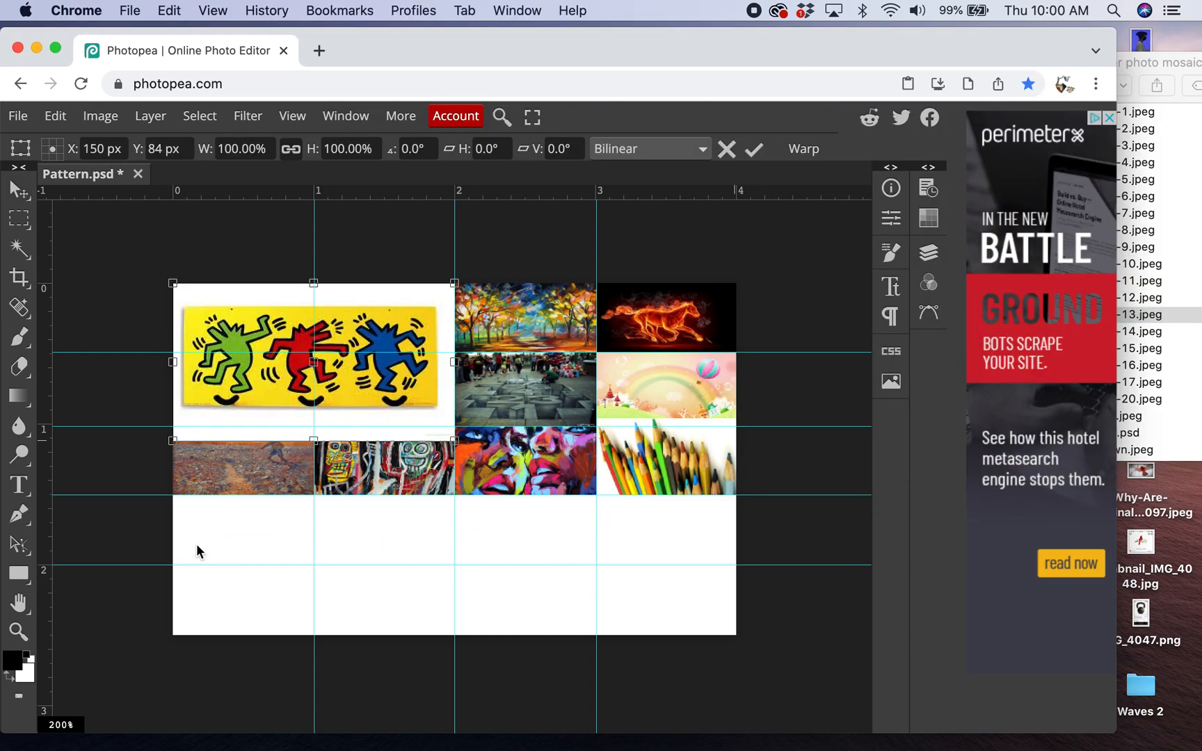
left_click_drag(314, 358, 312, 569)
left_click_drag(455, 655, 311, 562)
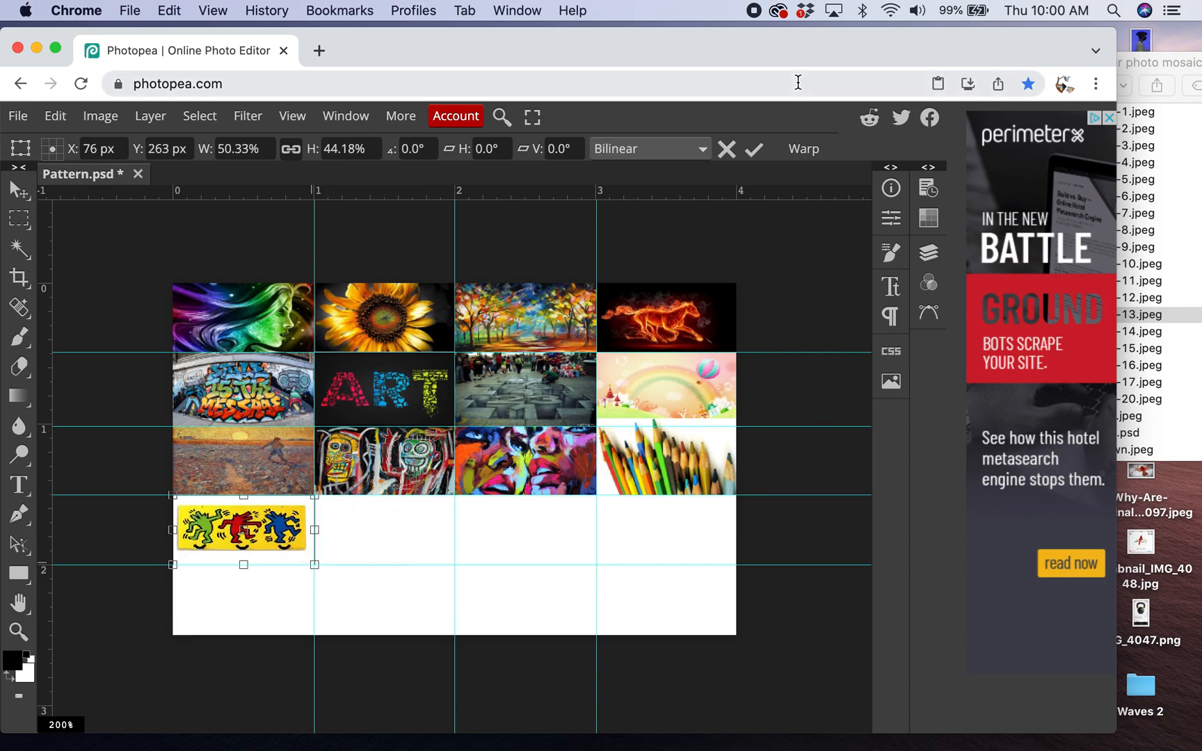
left_click(755, 148)
- Place images-14.jpeg and scale it to fit the second cell of the fourth row
left_click(1186, 236)
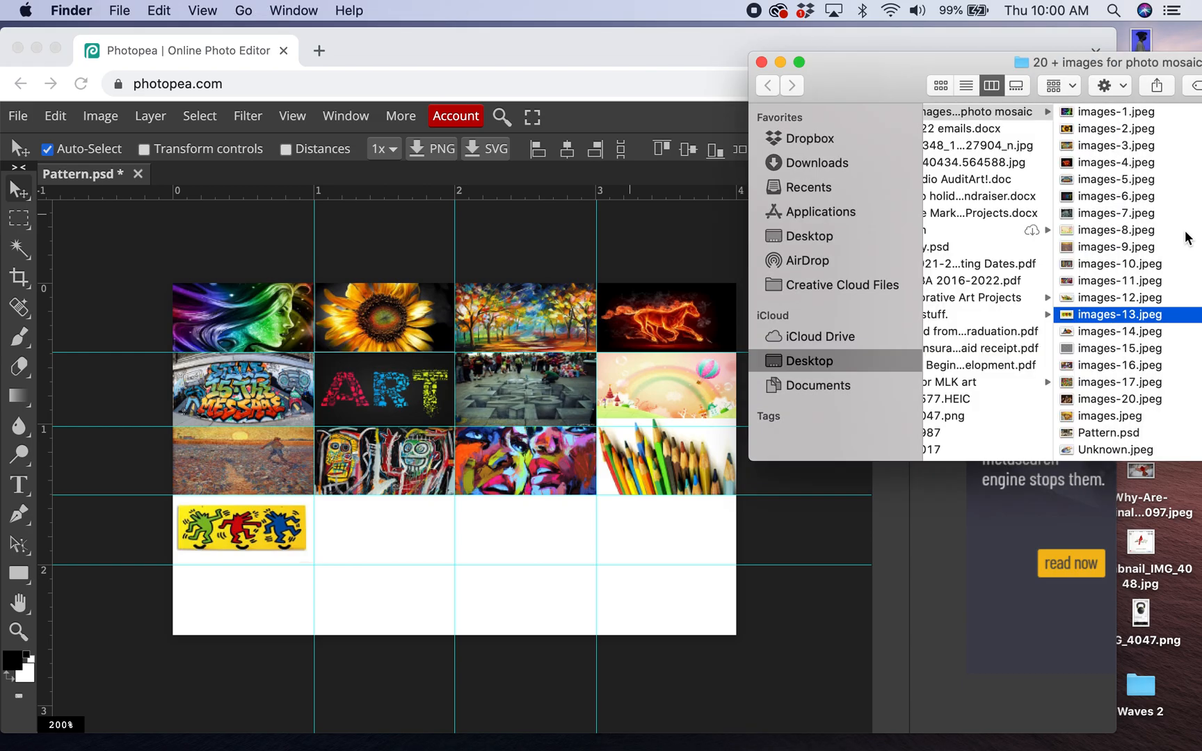
left_click(1110, 332)
left_click_drag(1075, 334, 374, 543)
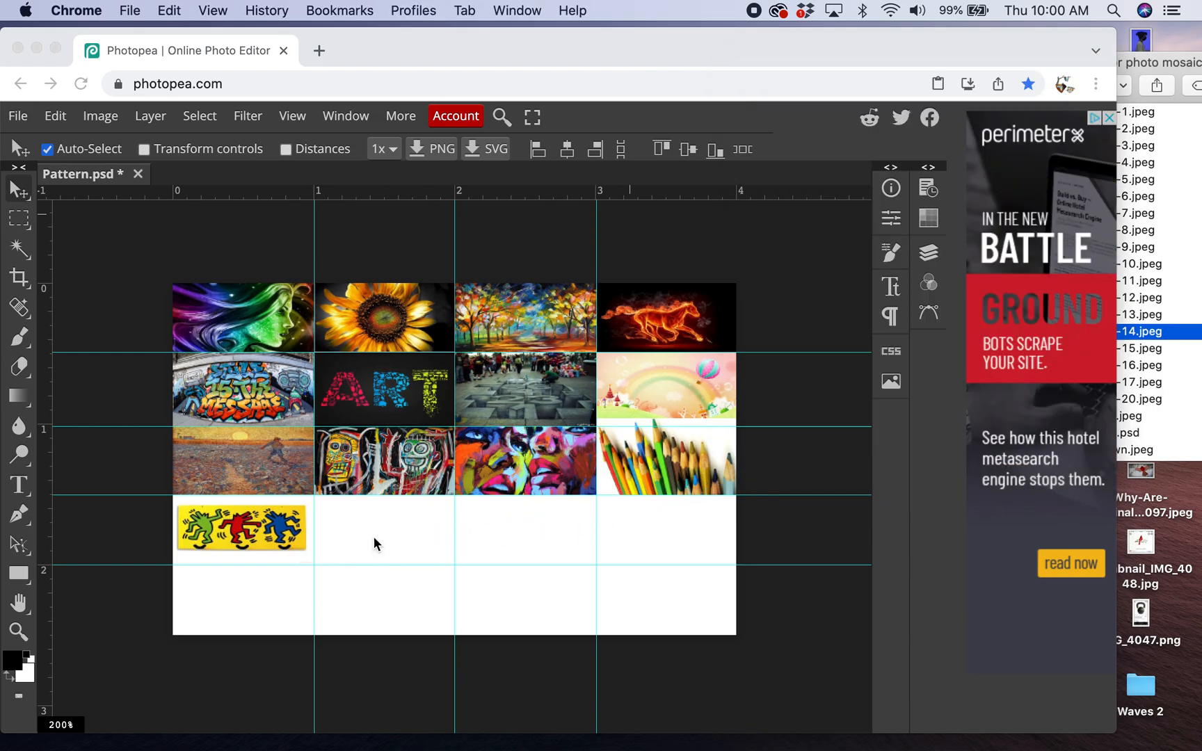
left_click_drag(371, 315, 512, 535)
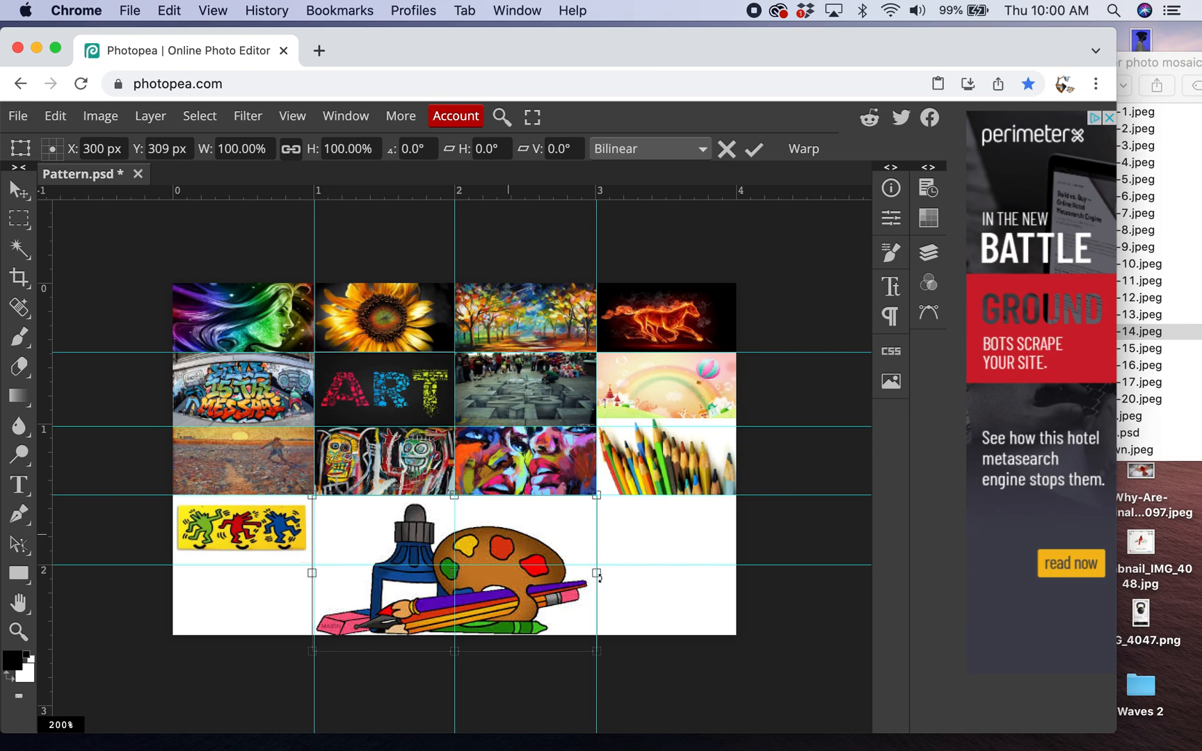
left_click_drag(597, 498, 412, 542)
left_click_drag(464, 585, 453, 565)
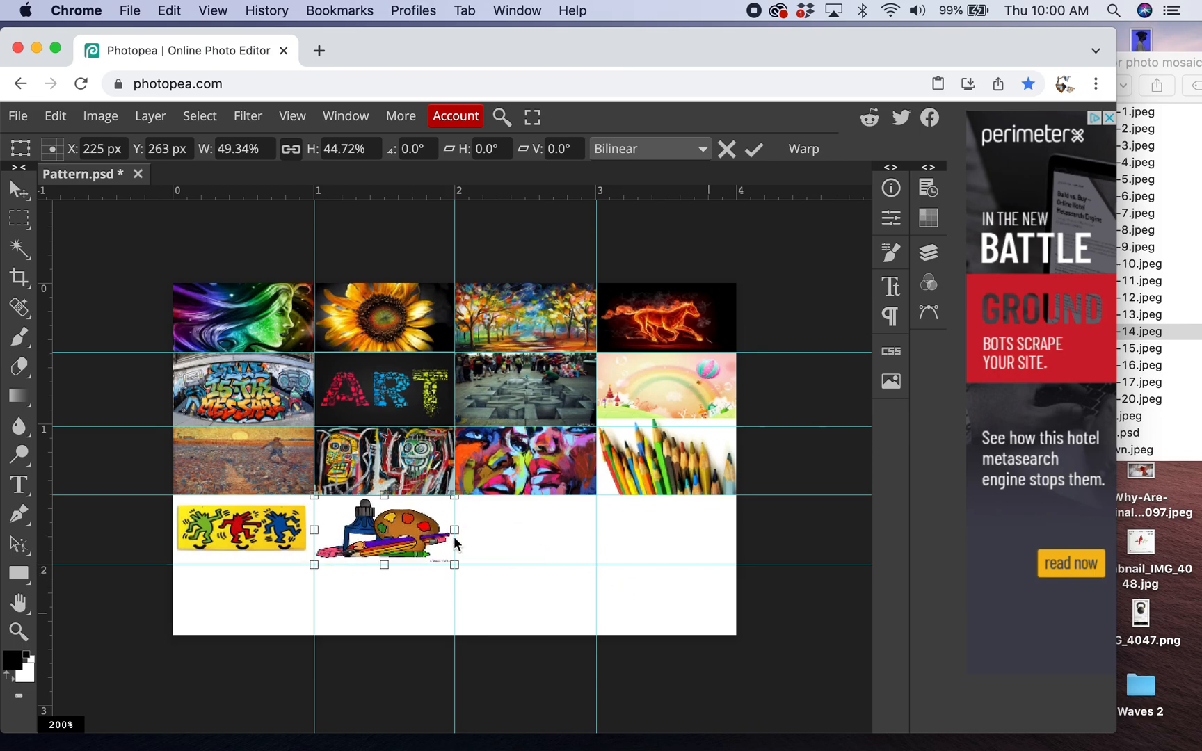
left_click(755, 149)
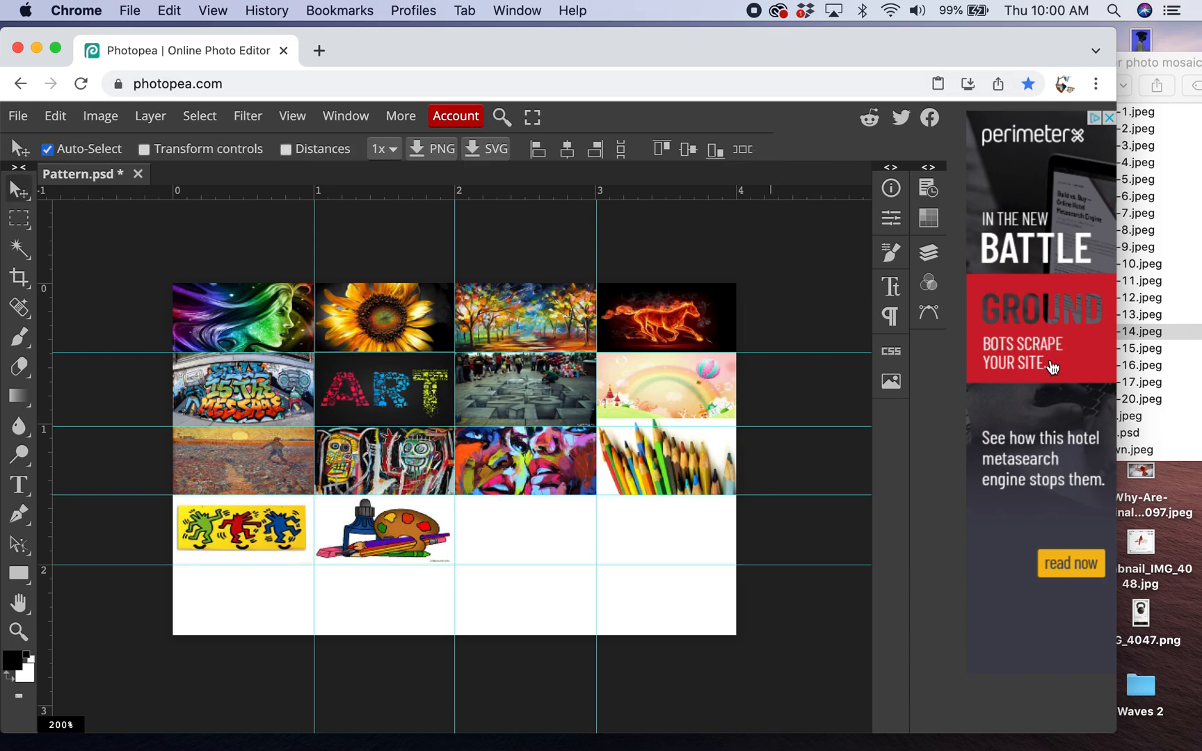
- Place images-15.jpeg, align it to the guides and scale it down to cover the third cell of the fourth row
left_click(1154, 350)
left_click(1155, 349)
left_click_drag(1068, 351, 509, 536)
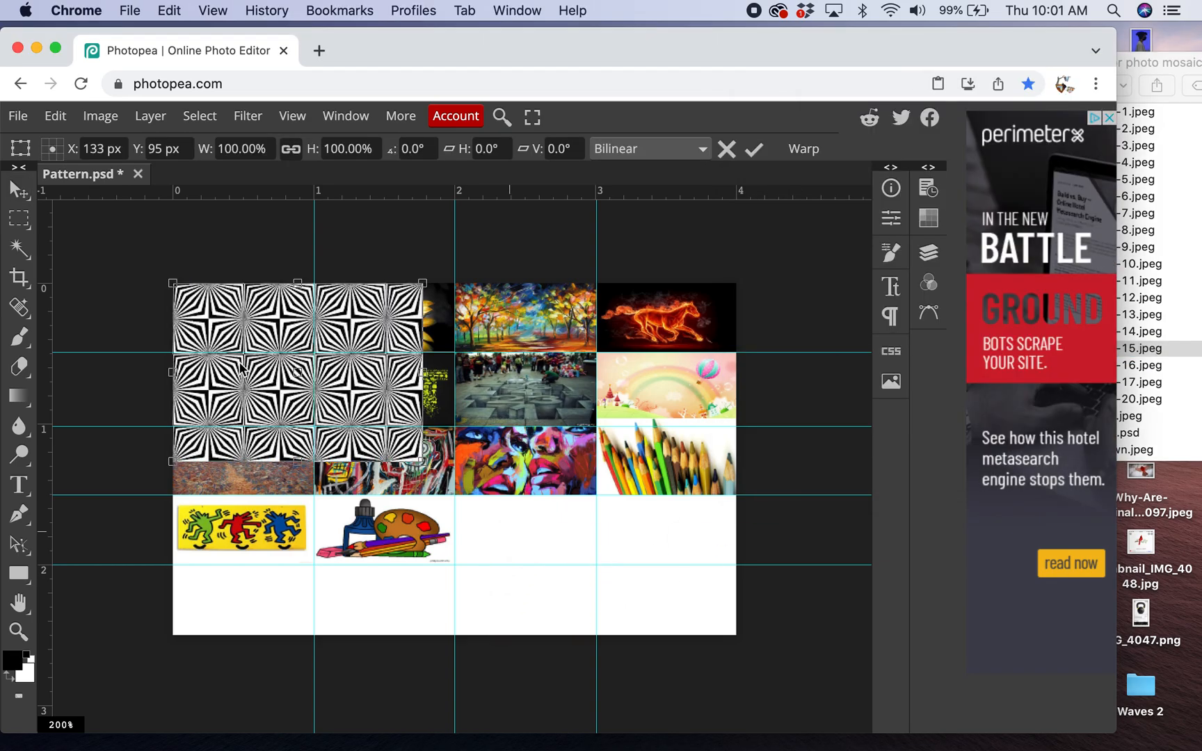
left_click_drag(235, 369, 514, 584)
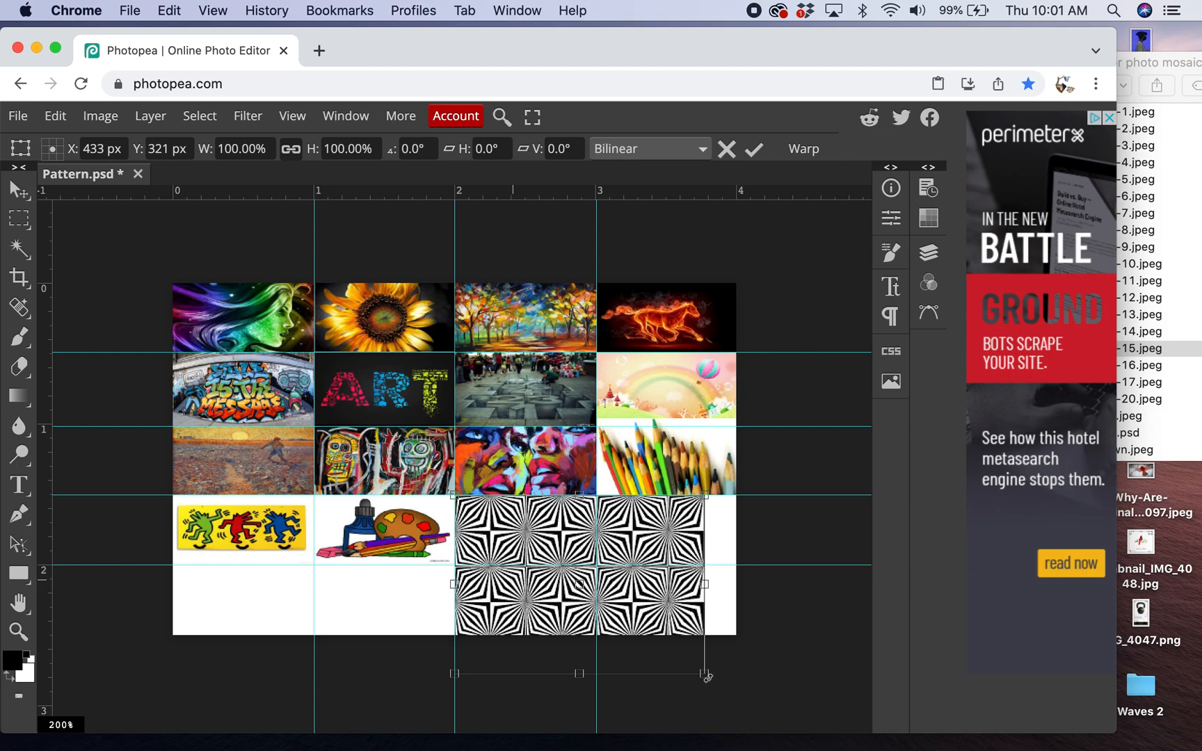
left_click_drag(703, 673, 596, 570)
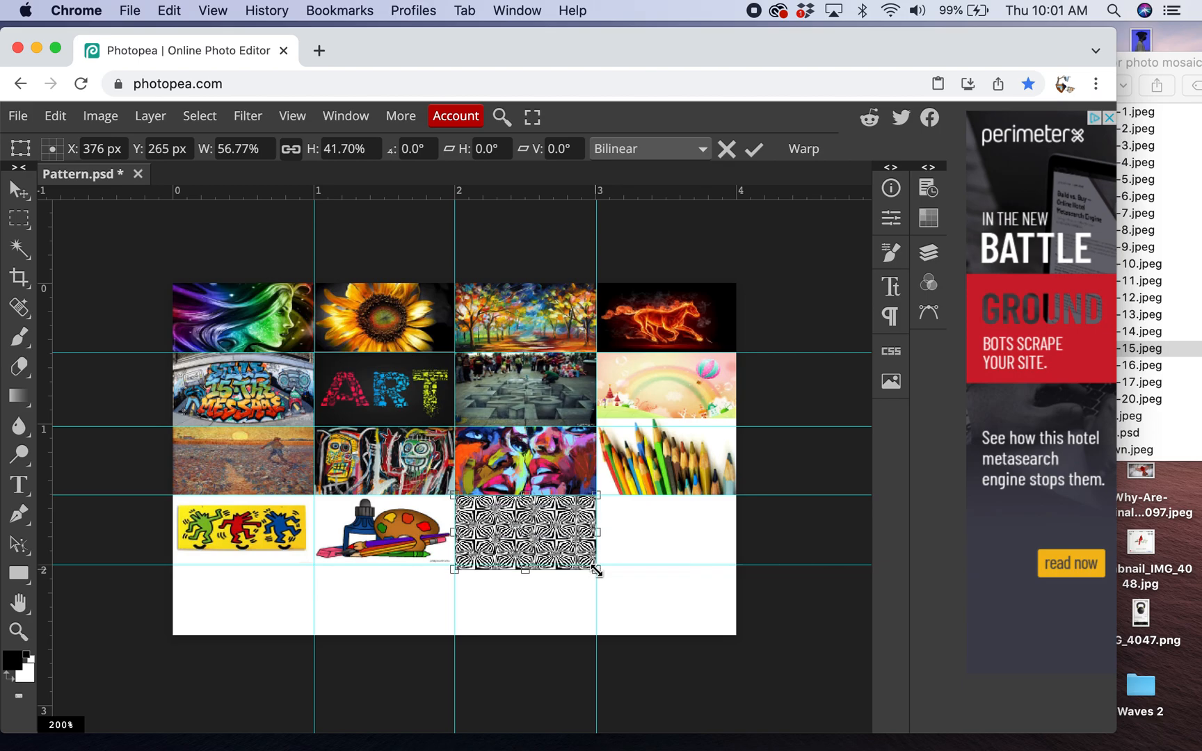
left_click(751, 150)
- Place images-16.jpeg, then scale and reposition it to fill the fourth cell of the fourth row
left_click(1180, 416)
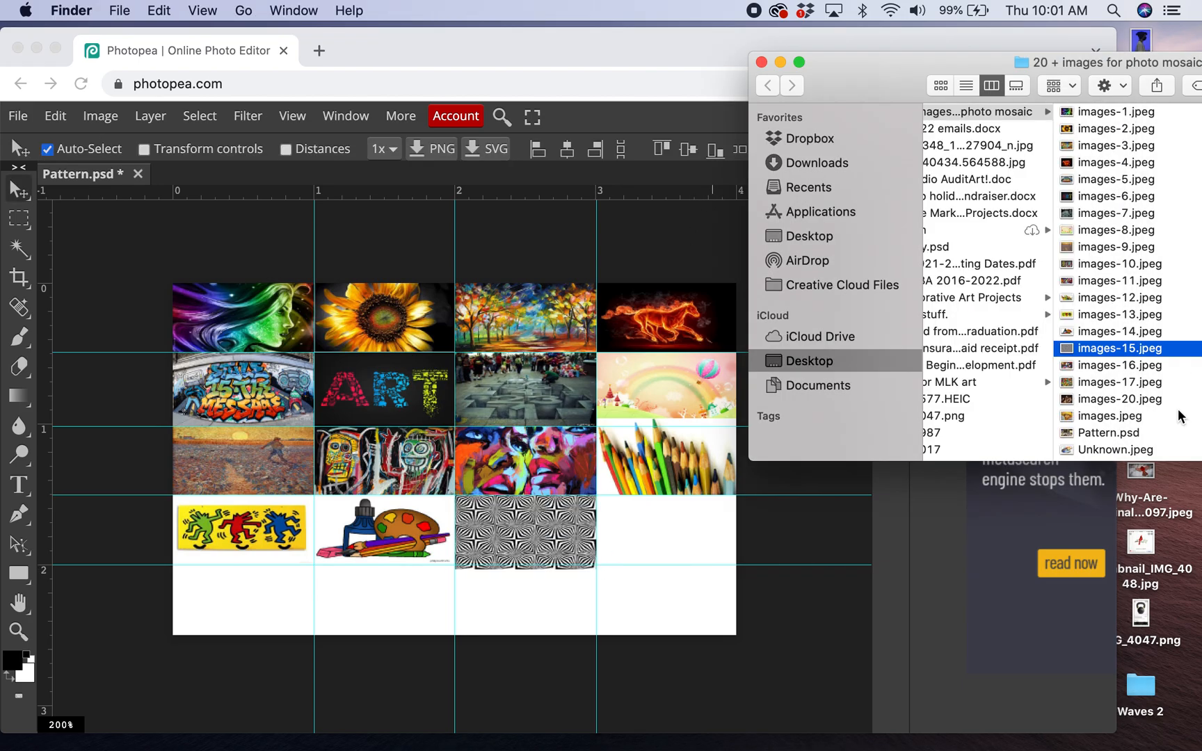
left_click(1147, 368)
left_click_drag(1070, 367, 664, 538)
left_click_drag(387, 389, 802, 601)
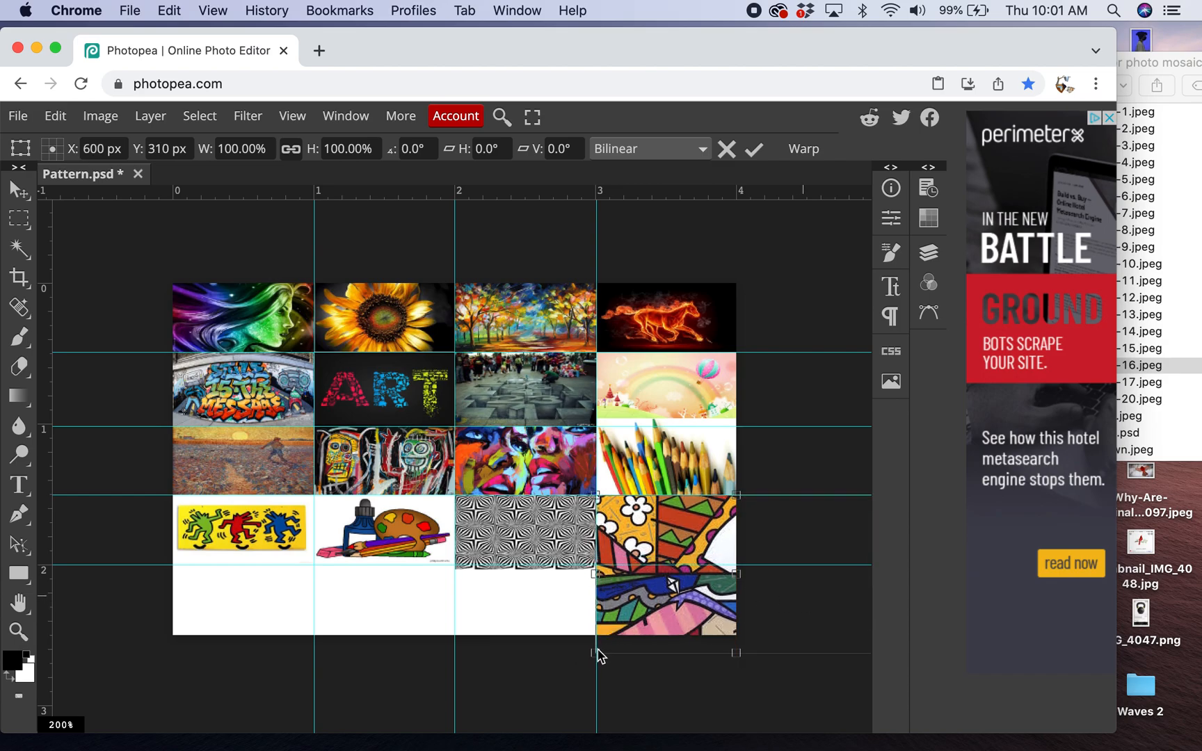
left_click_drag(596, 649, 661, 565)
left_click_drag(705, 527, 642, 520)
left_click_drag(813, 566, 711, 564)
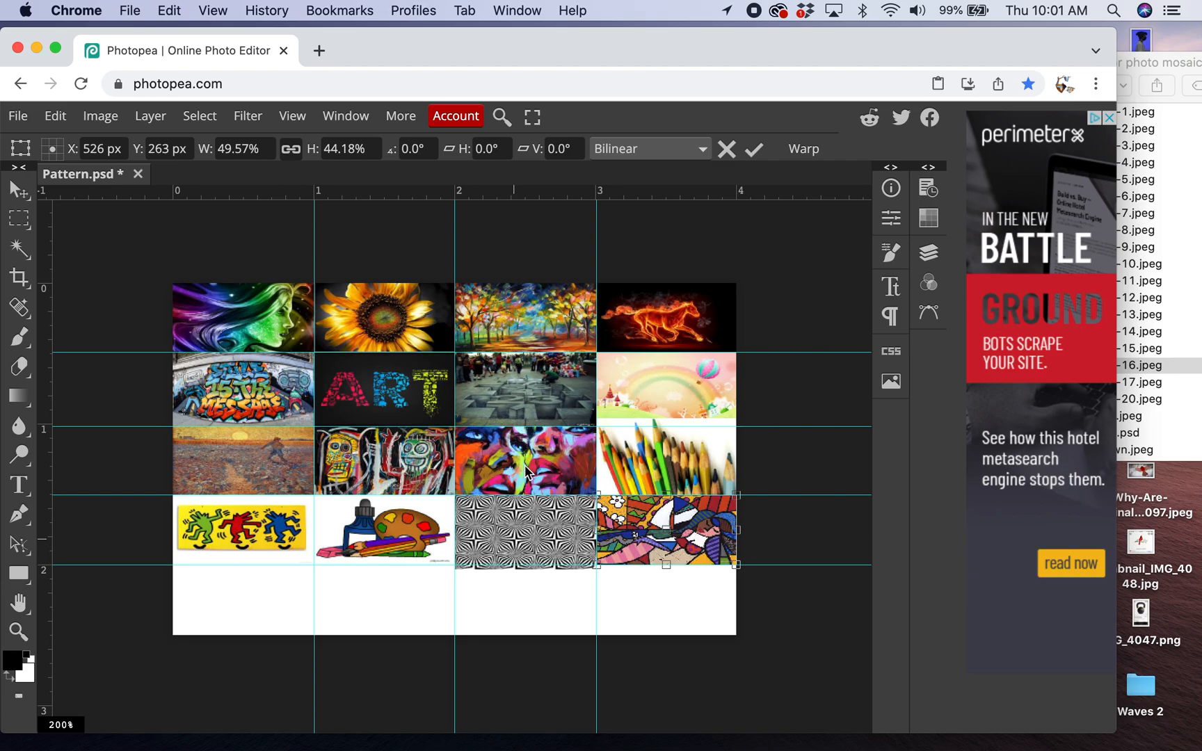
left_click(754, 149)
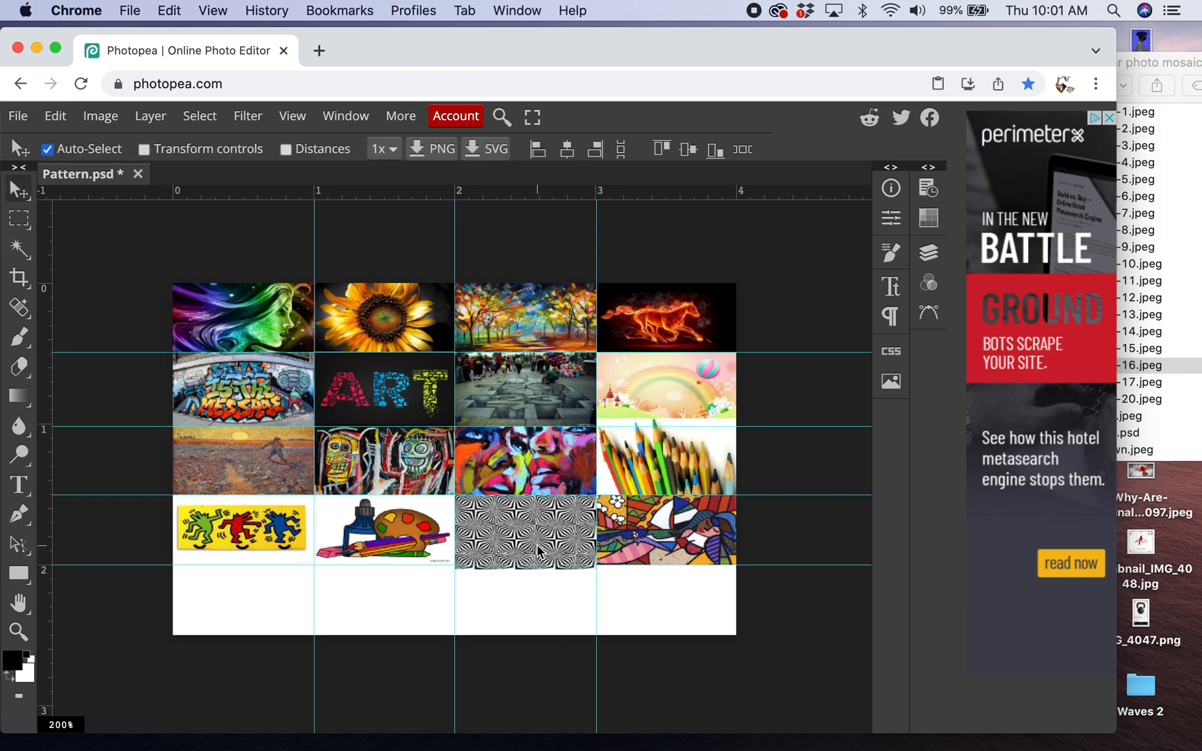
- Reduce the height of the black-and-white pattern image in the fourth row so its lower edge meets the guide
left_click_drag(479, 61, 491, 46)
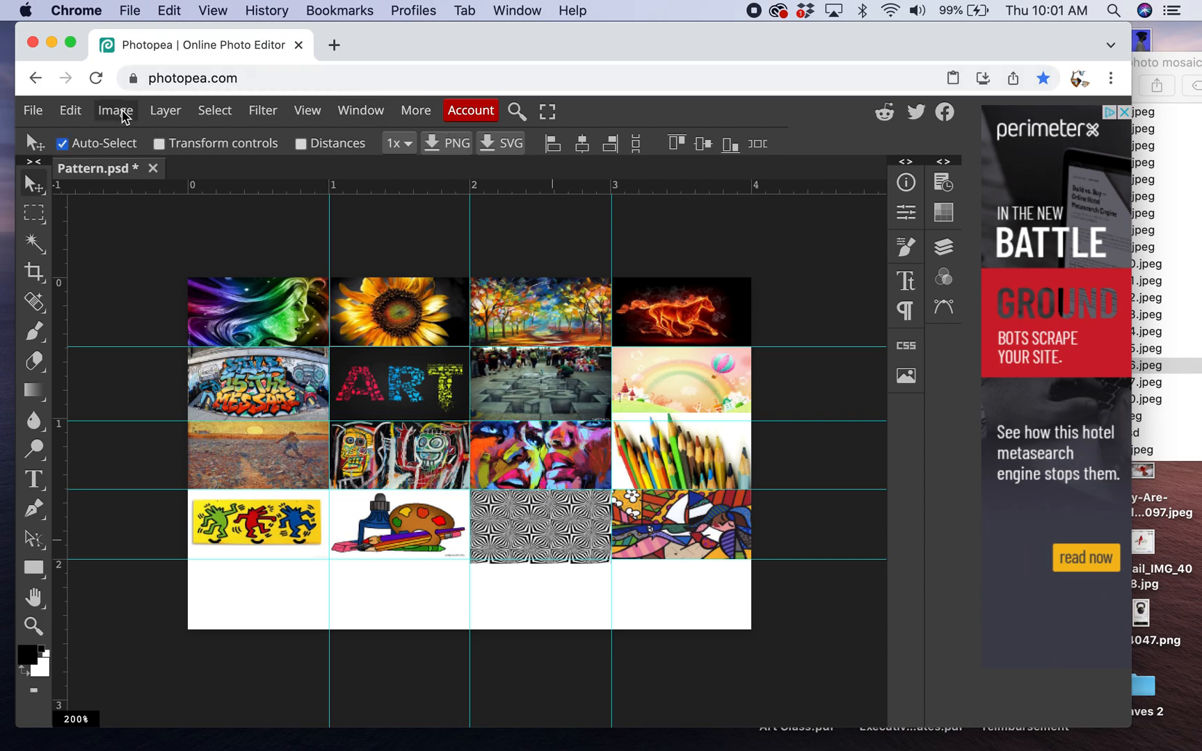
left_click(71, 111)
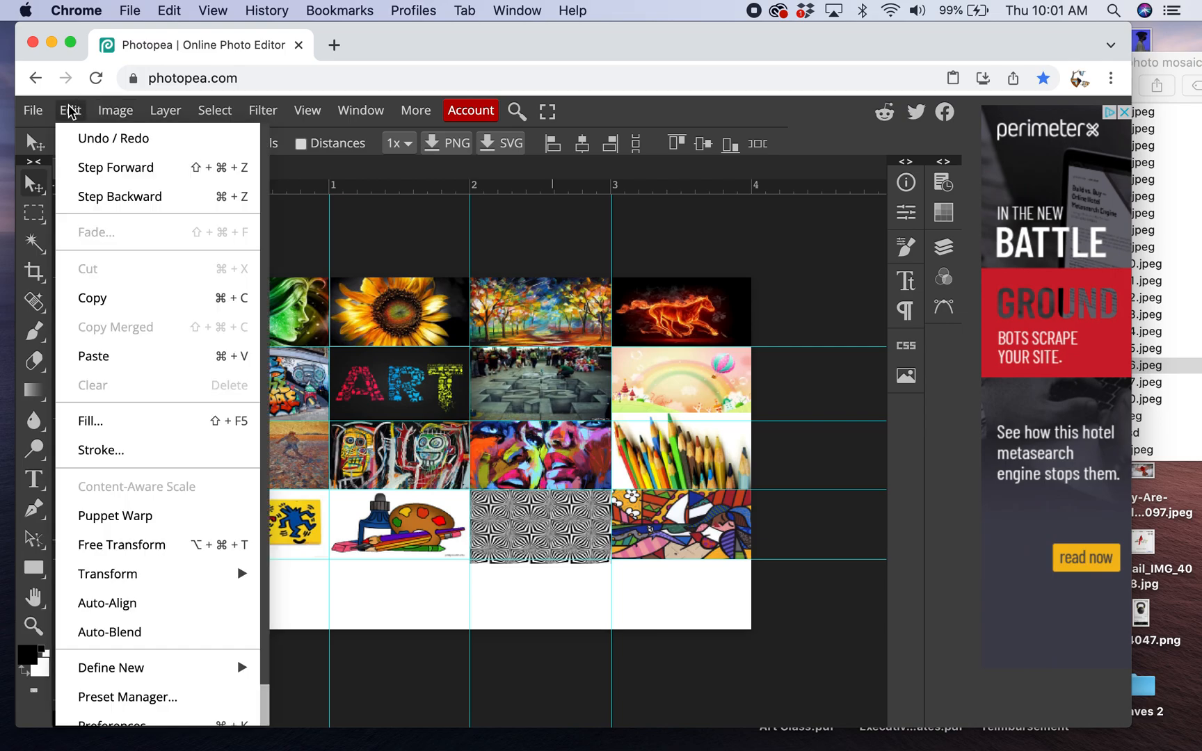
mouse_move(167, 573)
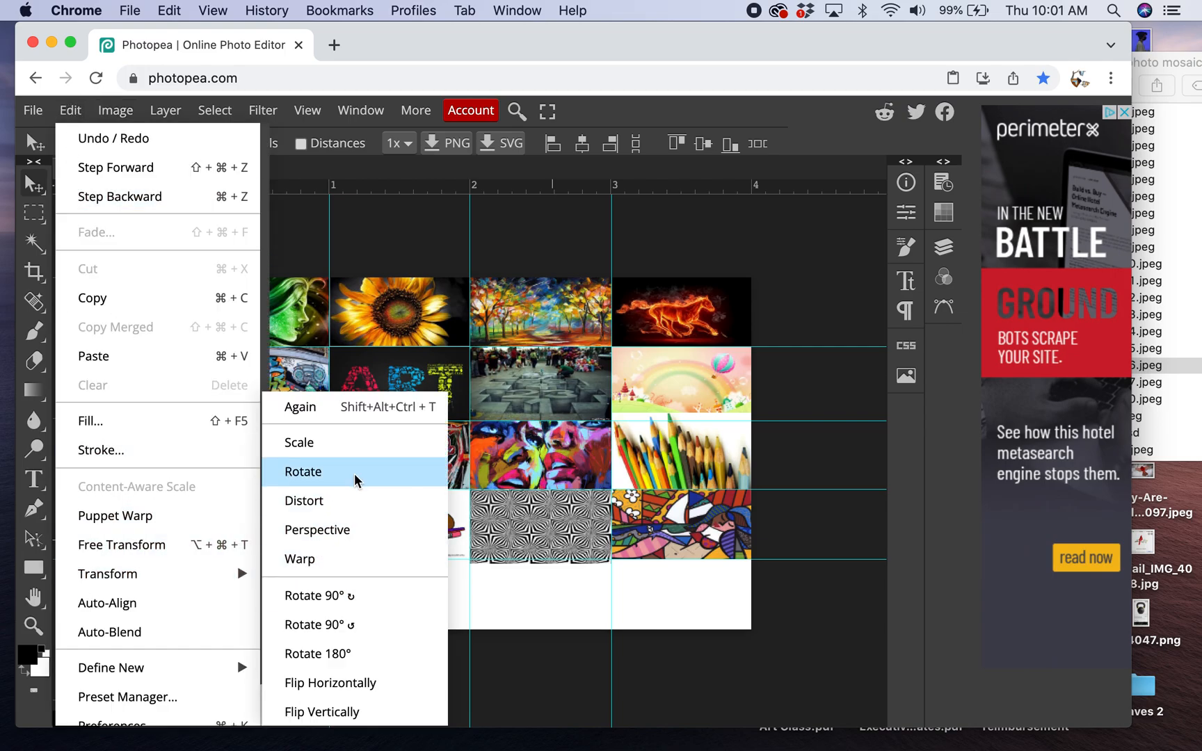
left_click(356, 444)
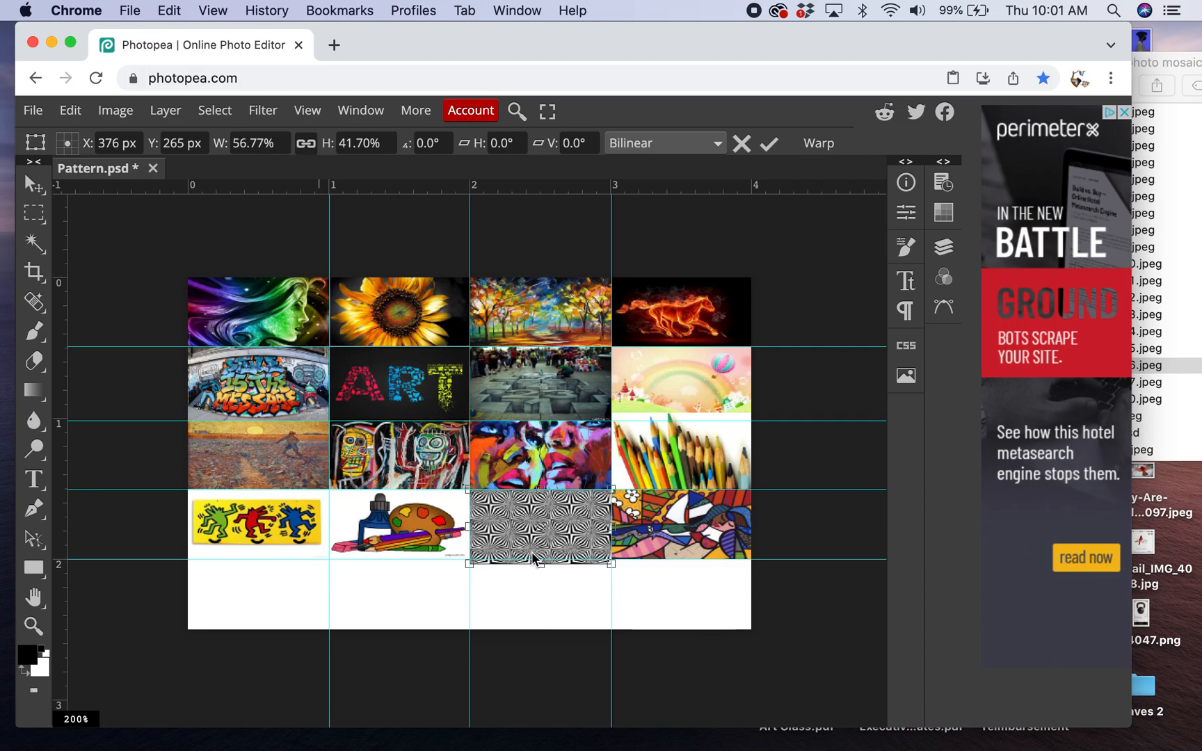
left_click_drag(541, 564, 543, 557)
left_click(768, 142)
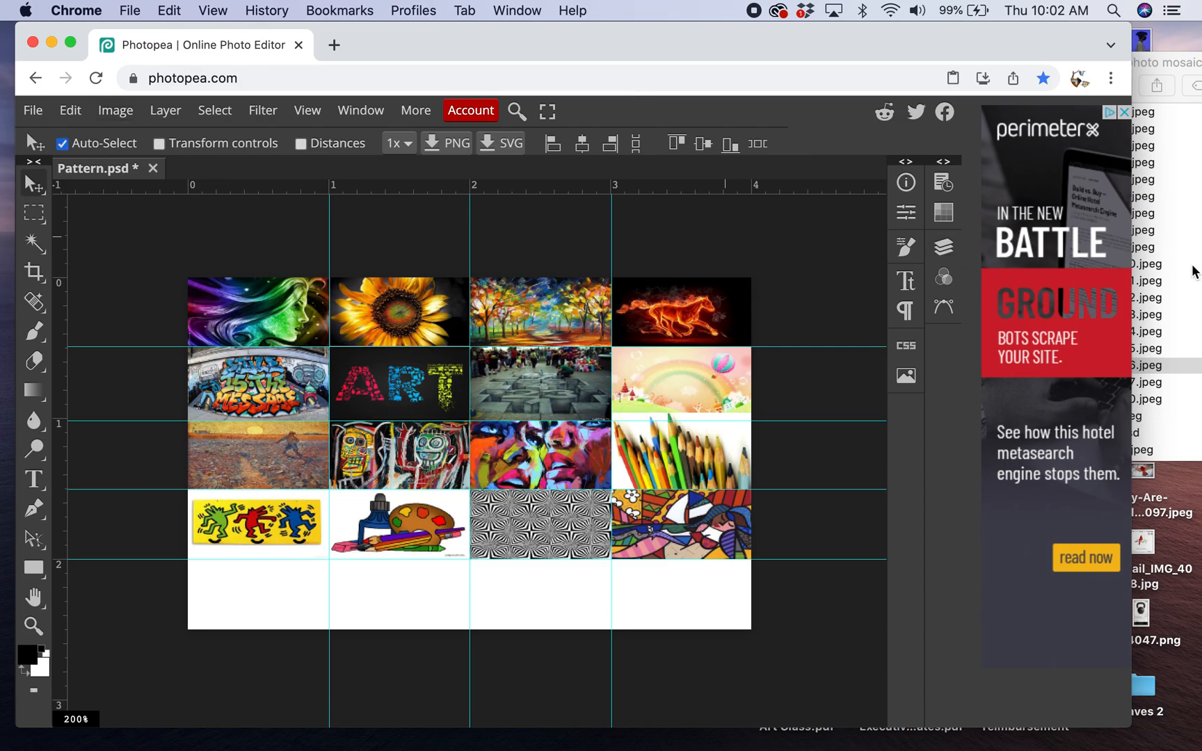
- Place images-17.jpeg, move it to the fifth row and scale it to fill the first cell
left_click(1198, 275)
left_click_drag(1067, 382, 252, 602)
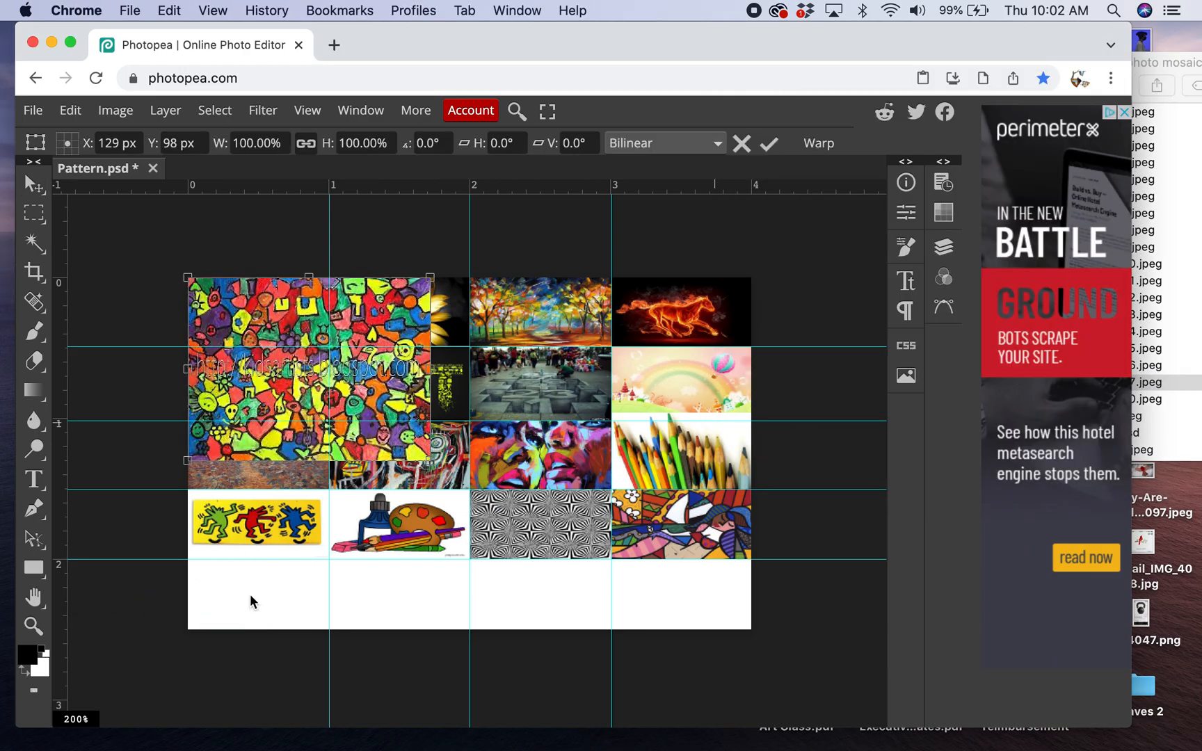
left_click_drag(285, 375, 285, 657)
scroll(560, 707, "down", 3)
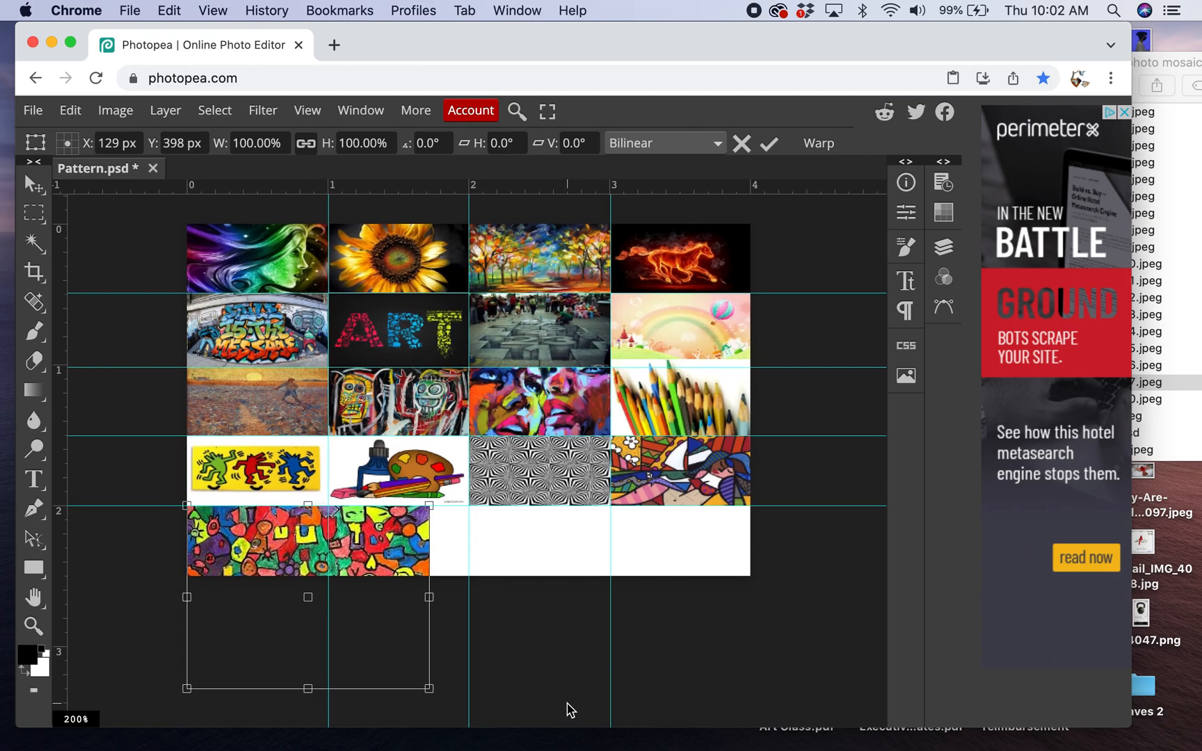
left_click_drag(441, 630, 342, 560)
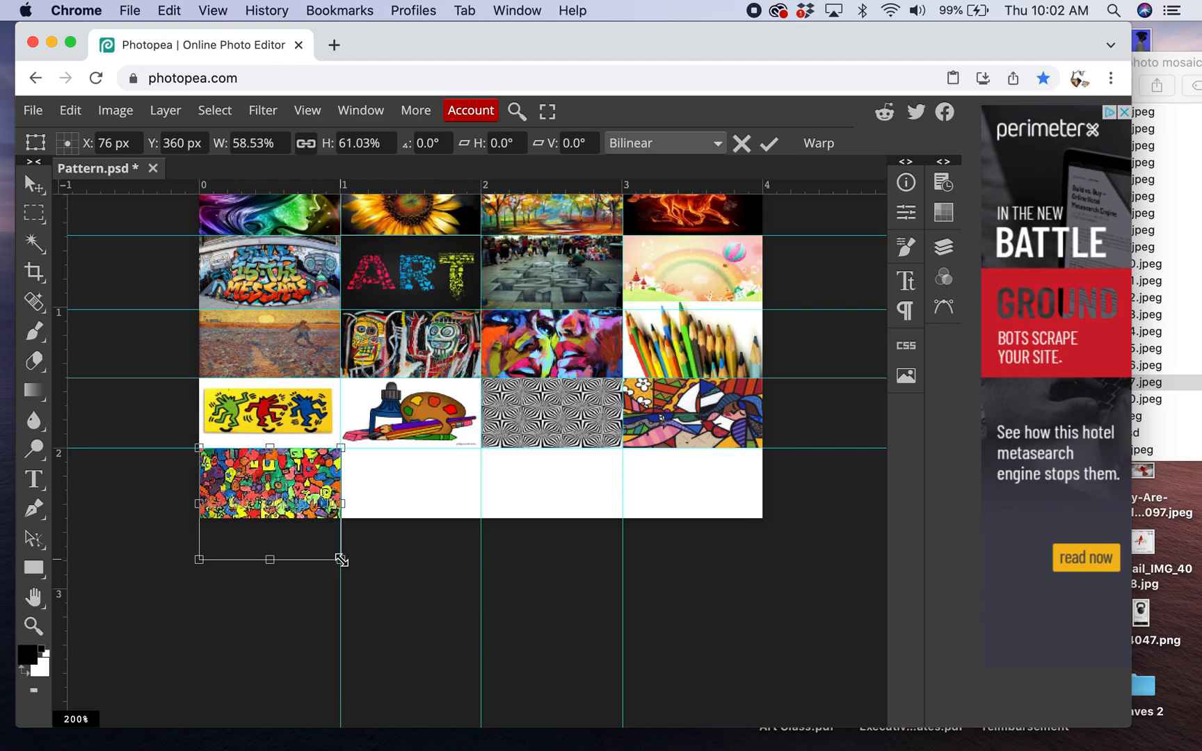
left_click_drag(268, 560, 268, 517)
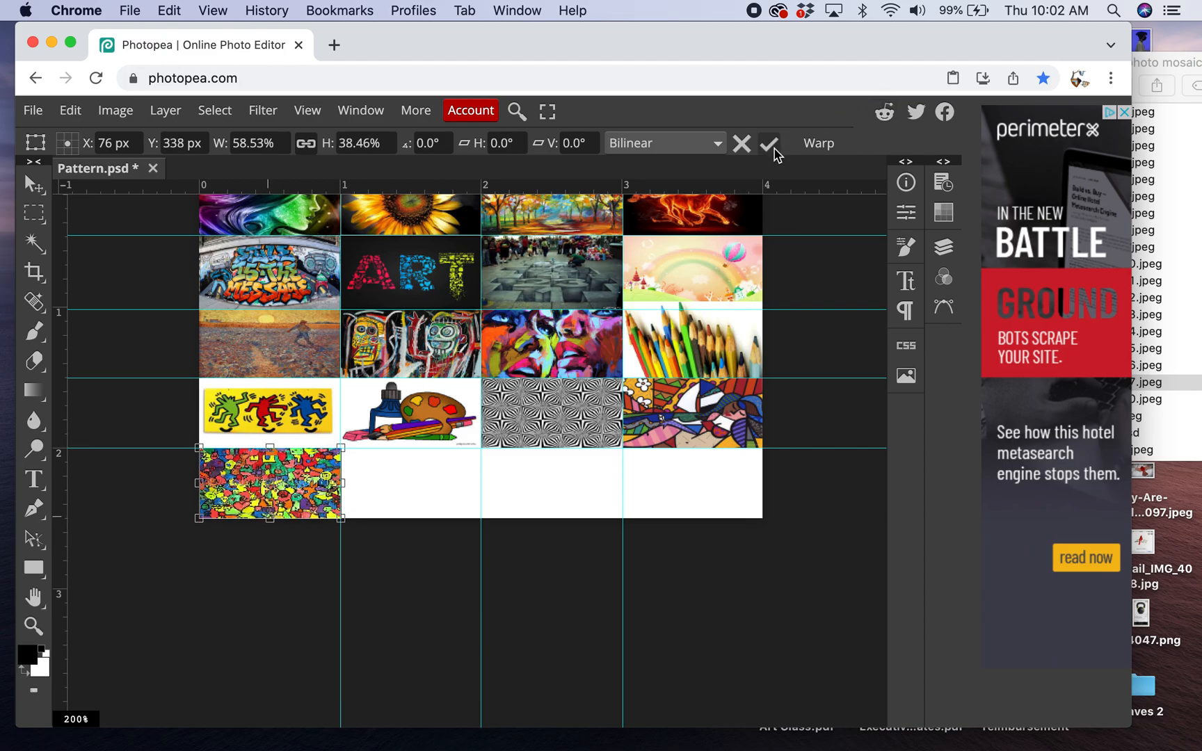
left_click(768, 144)
- Place images-20.jpeg and scale it to fill the second cell of the fifth row
left_click(1184, 338)
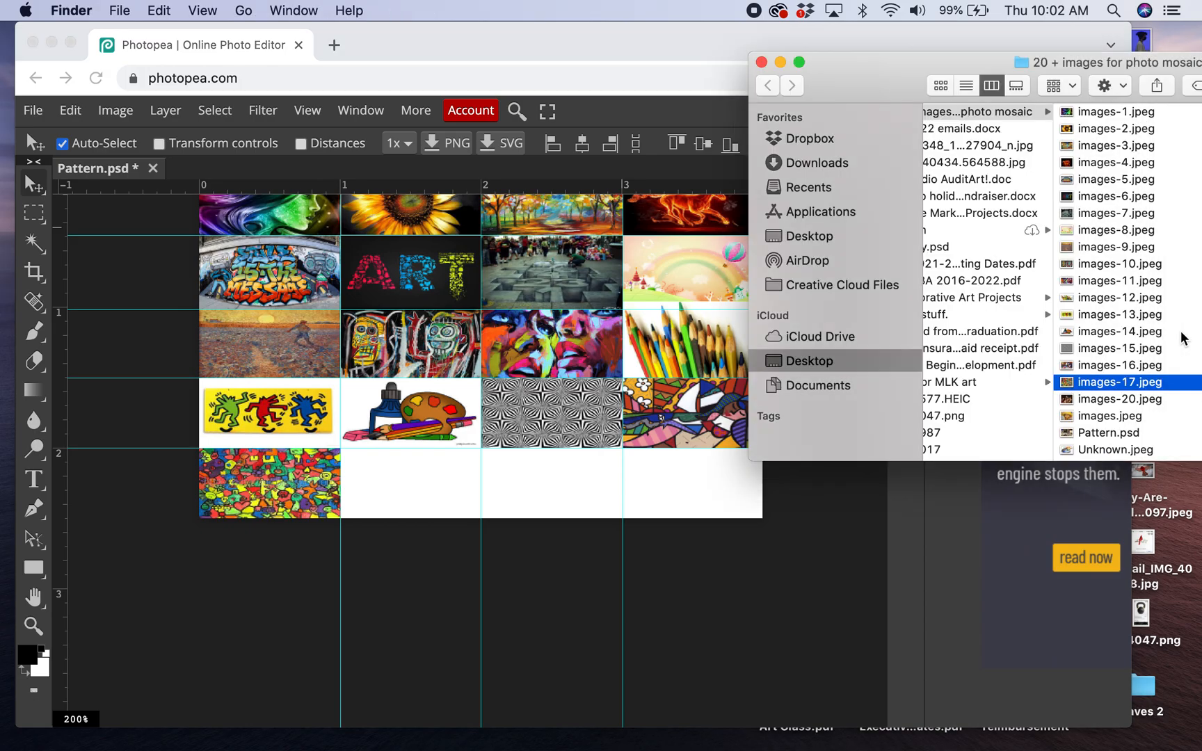
left_click_drag(1073, 403, 438, 499)
mouse_move(272, 218)
left_mouse_down()
mouse_move(464, 456)
mouse_move(432, 509)
mouse_move(416, 494)
left_mouse_up()
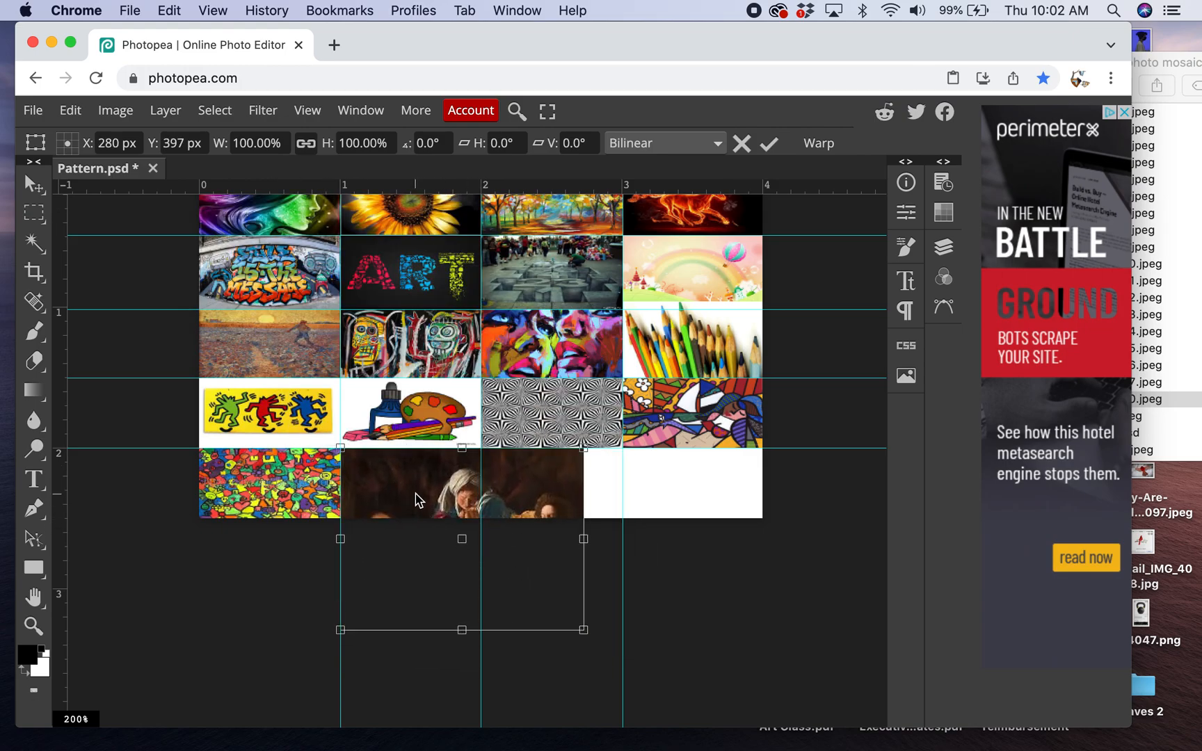
mouse_move(582, 631)
left_mouse_down()
mouse_move(467, 564)
mouse_move(483, 554)
mouse_move(480, 523)
left_mouse_up()
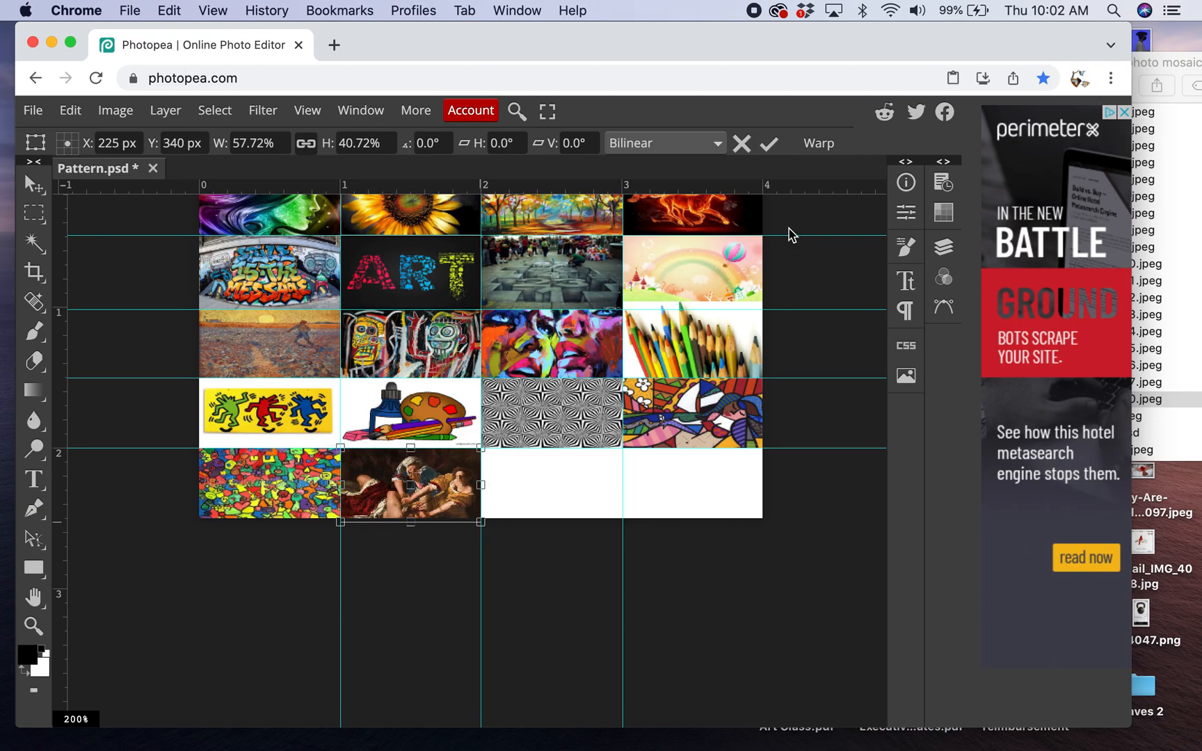
left_click(768, 143)
- Place images.jpeg and scale it to fill the third cell of the fifth row
left_click(1201, 224)
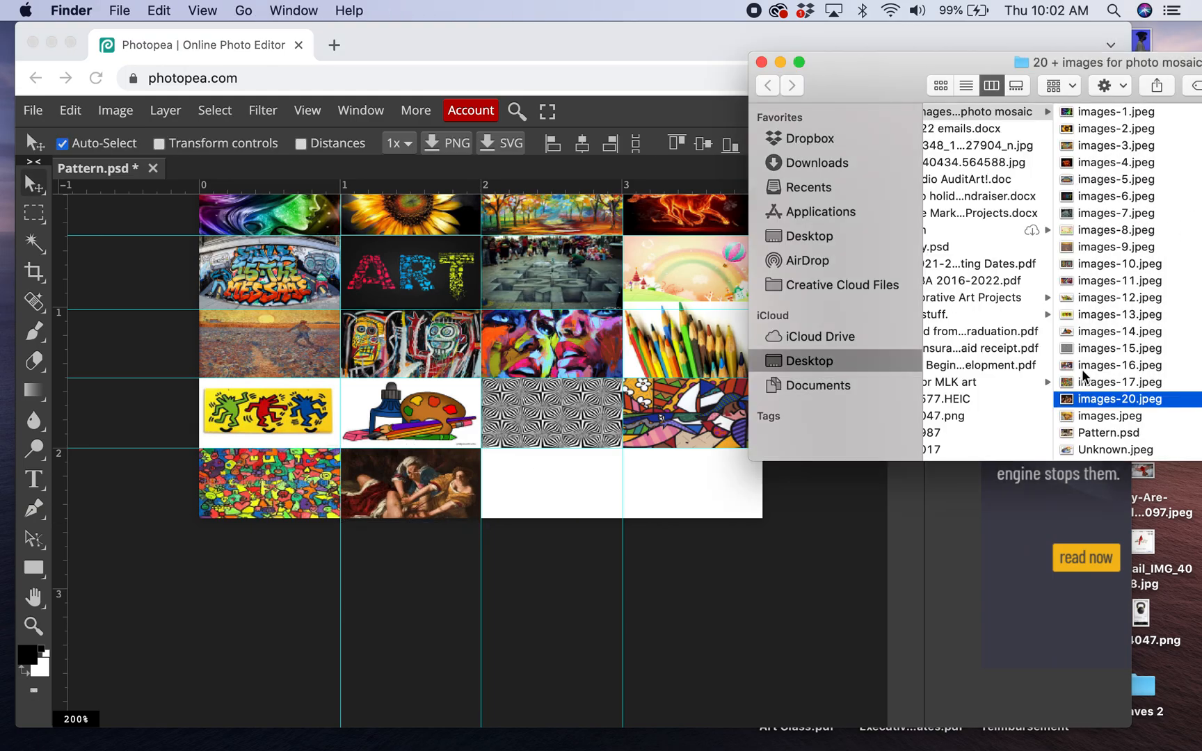
left_click(1099, 422)
left_click_drag(1067, 421, 534, 504)
left_click_drag(333, 241, 610, 523)
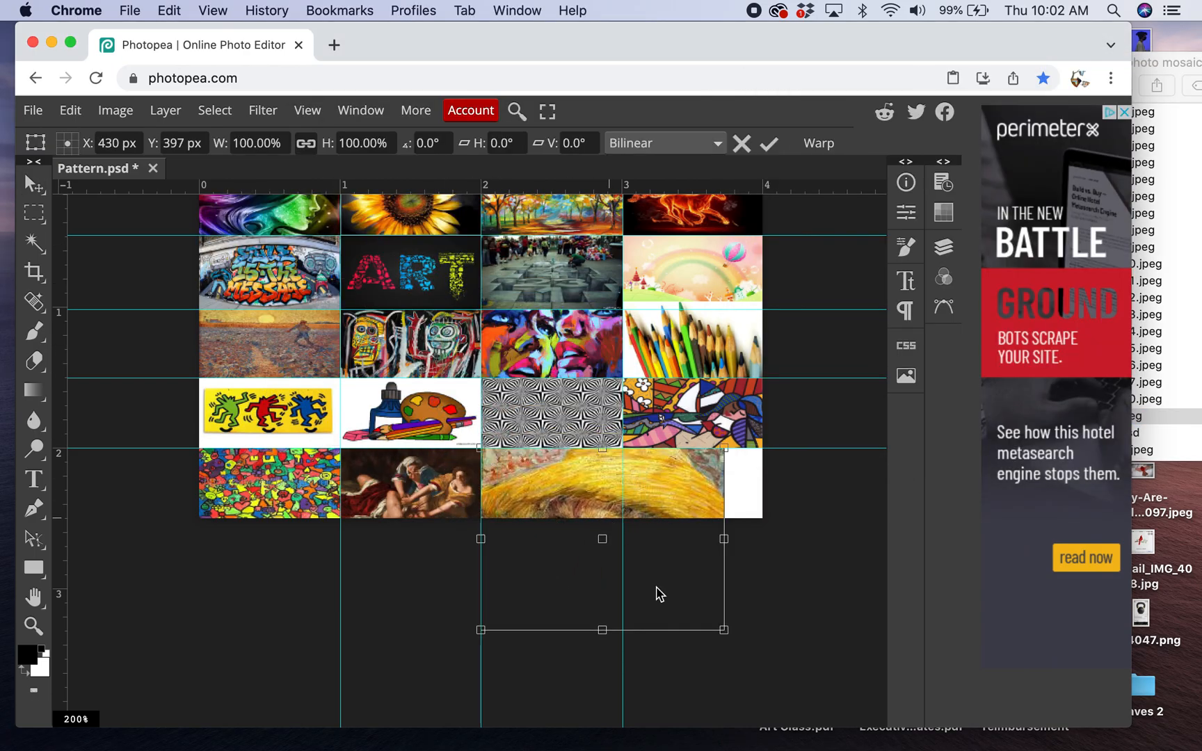
left_click_drag(724, 630, 621, 521)
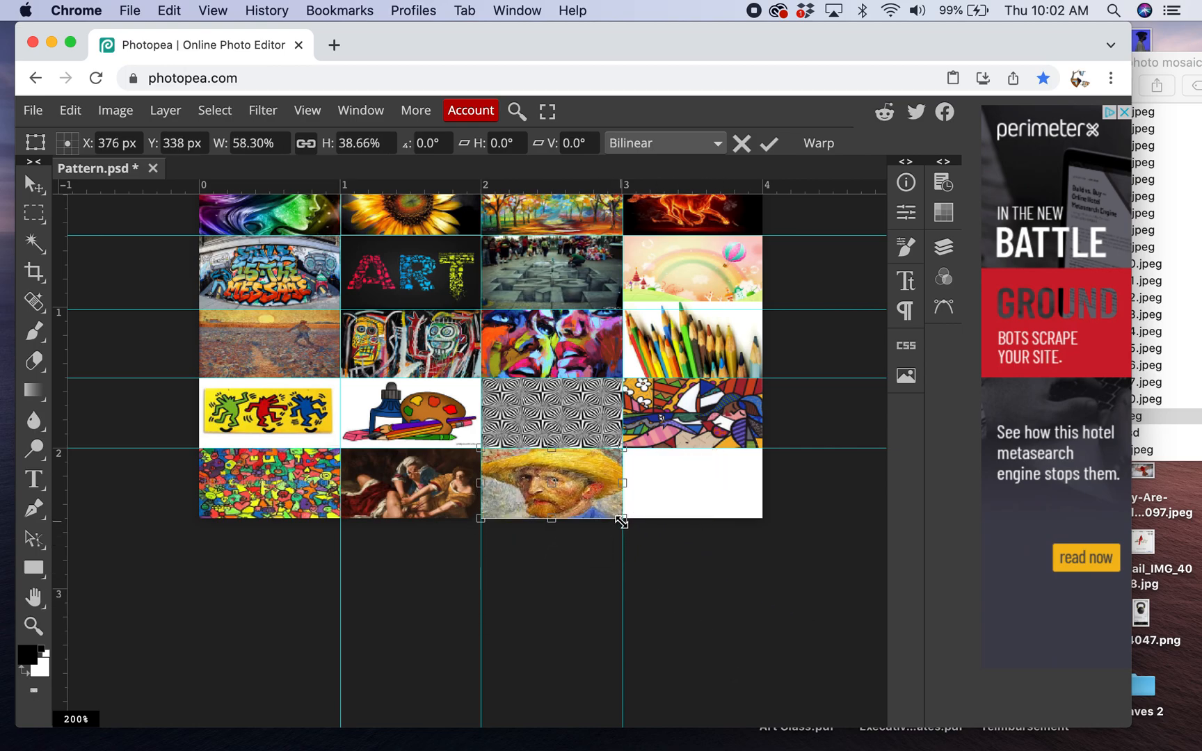
left_click(770, 147)
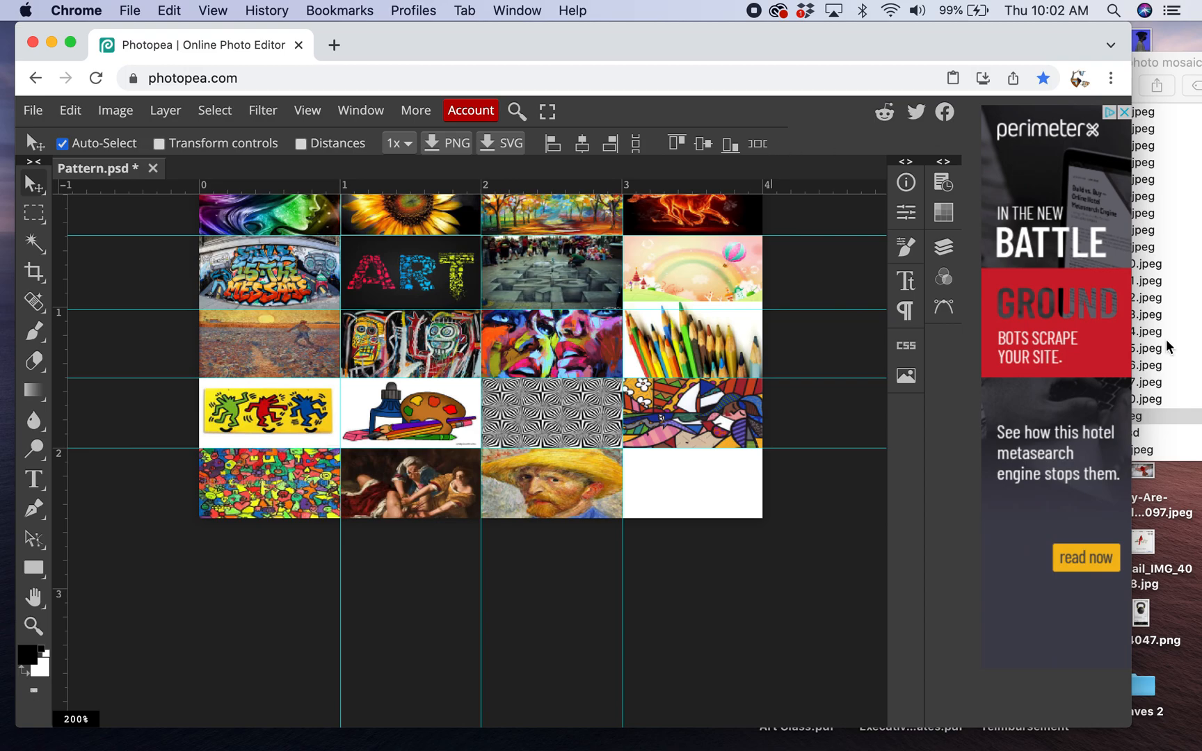
left_click(1190, 379)
left_click(1094, 434)
left_click_drag(1068, 436, 659, 497)
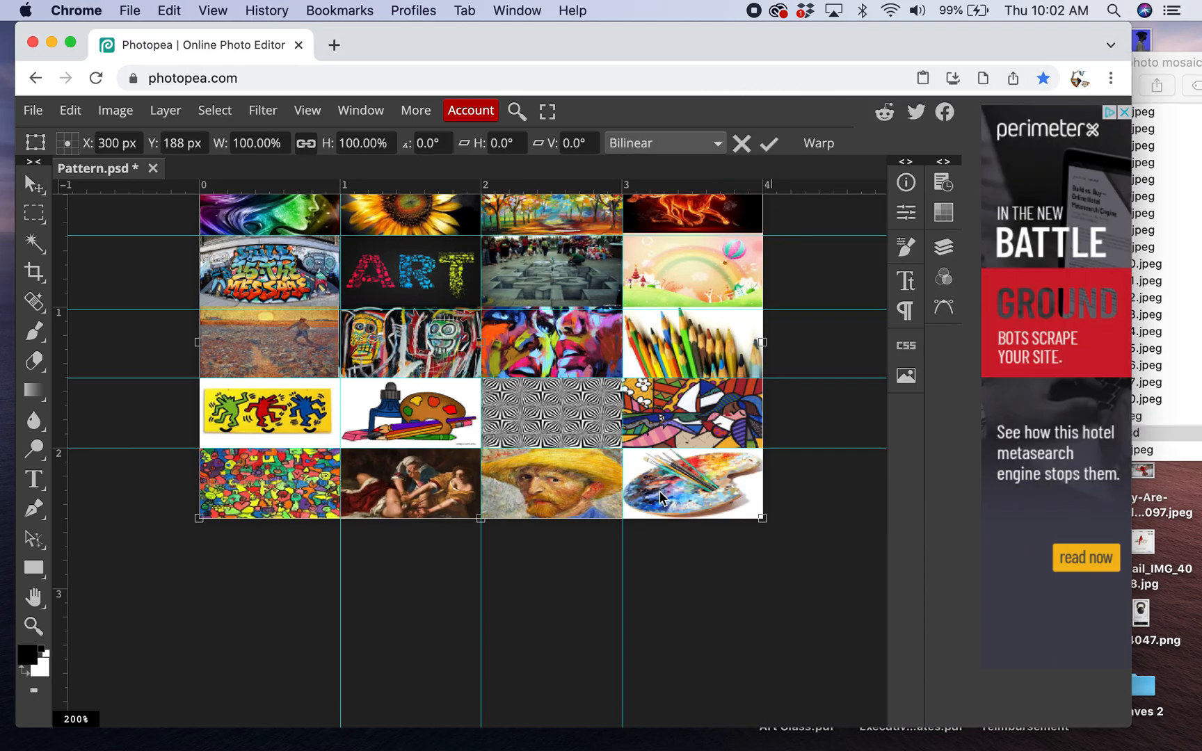
key("Return")
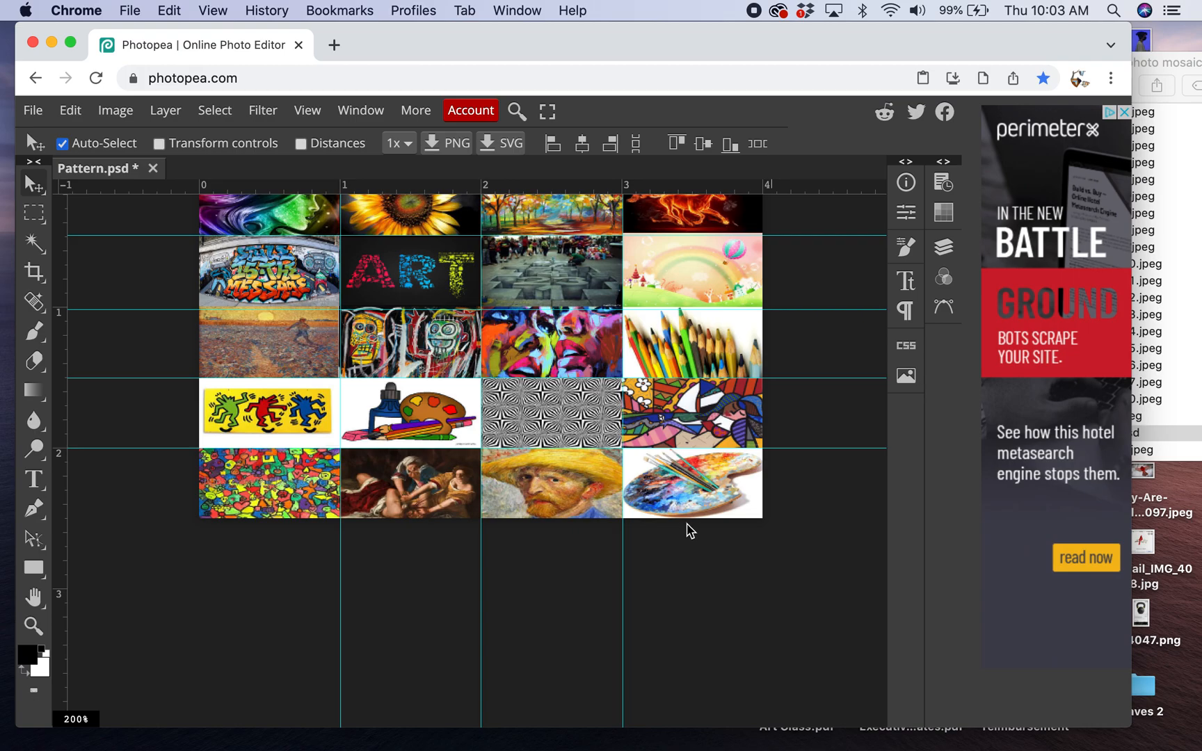
left_click(70, 110)
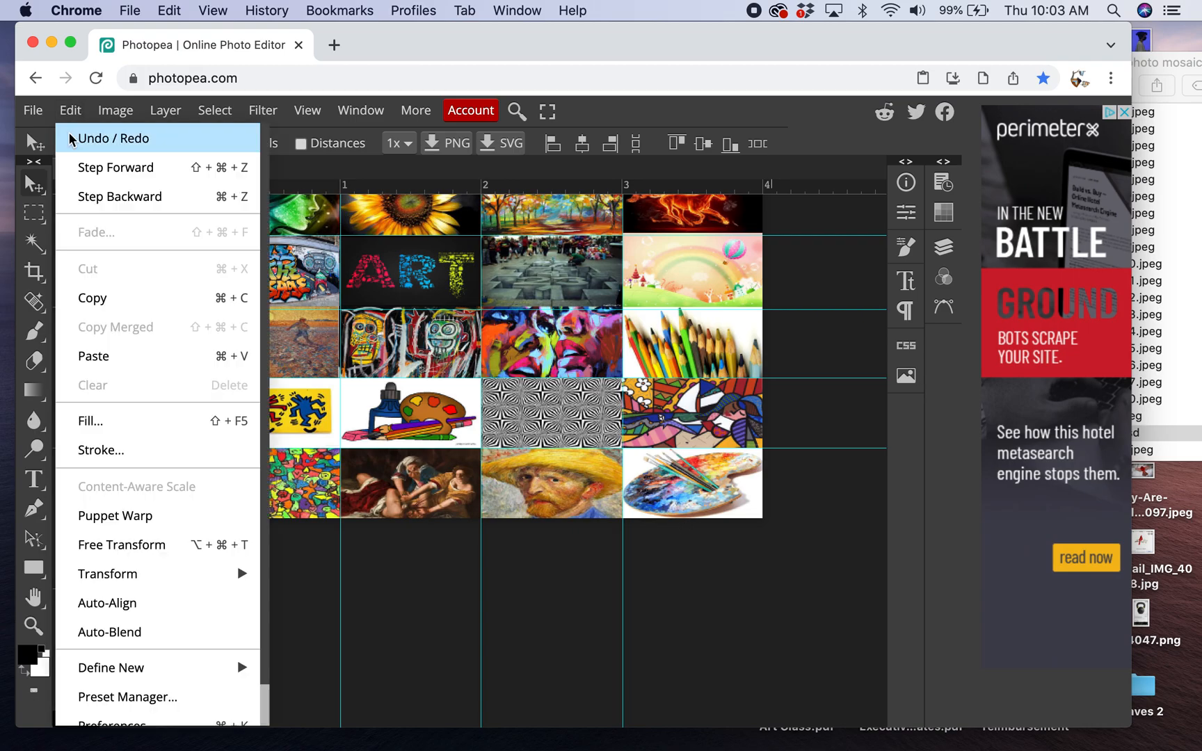
left_click(70, 139)
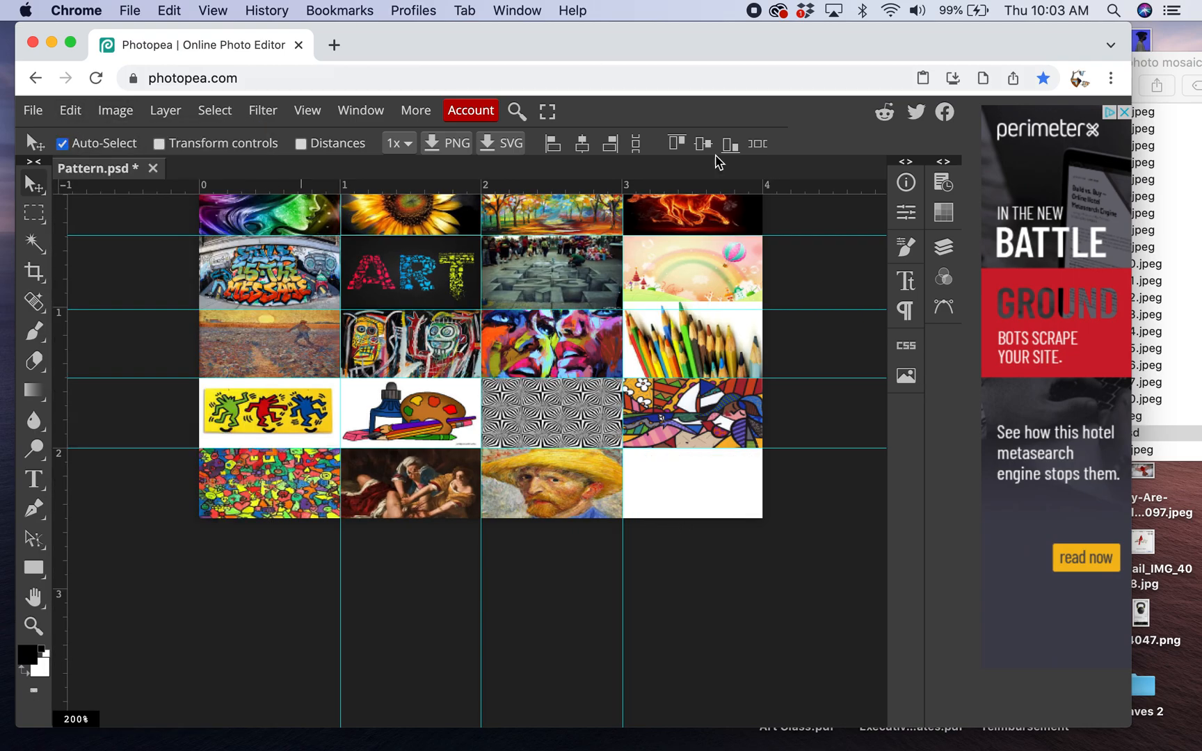
- Place Unknown.jpeg, then scale and align it to fill the fourth cell of the fifth row
left_click(1195, 319)
left_click(1113, 453)
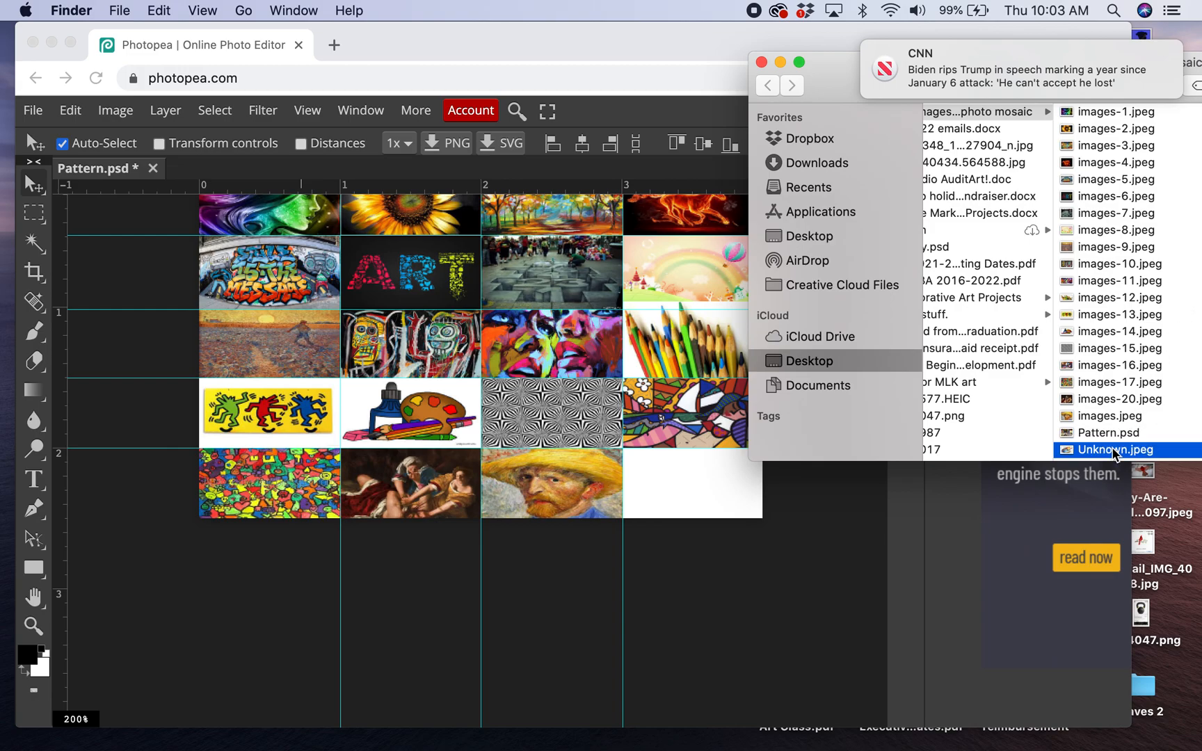
left_click_drag(1064, 453, 777, 530)
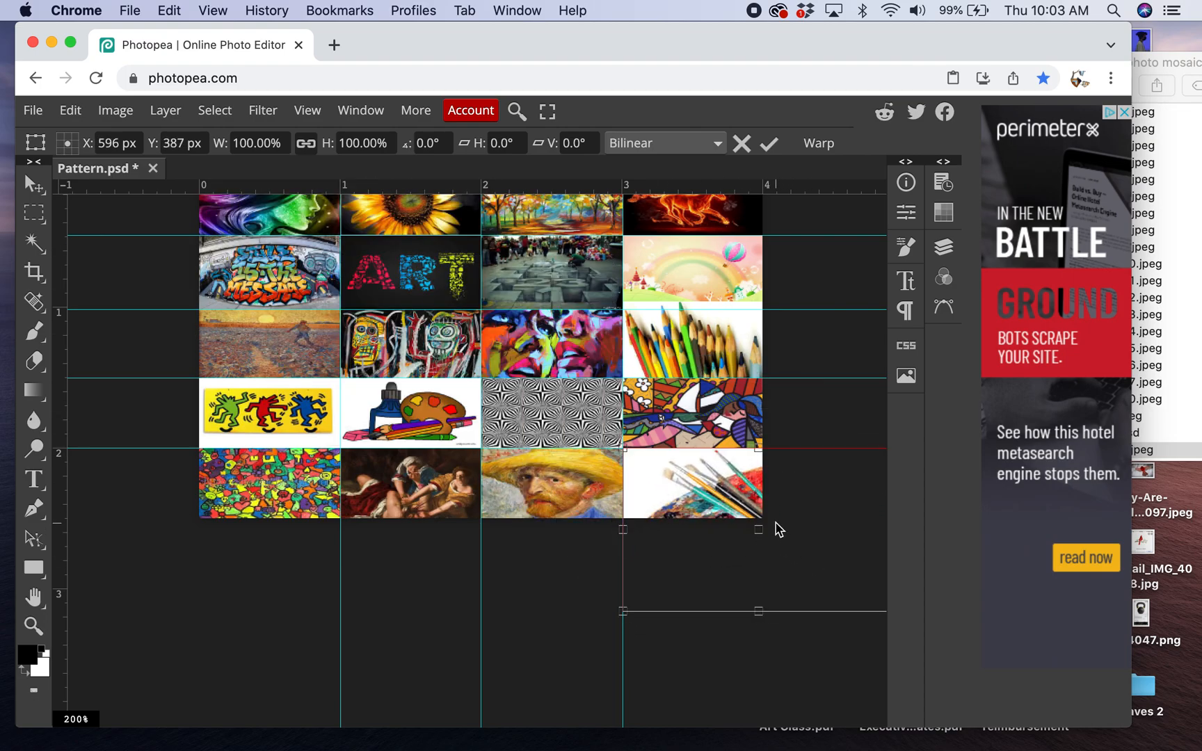
left_click_drag(625, 612, 720, 523)
left_click_drag(769, 485, 696, 485)
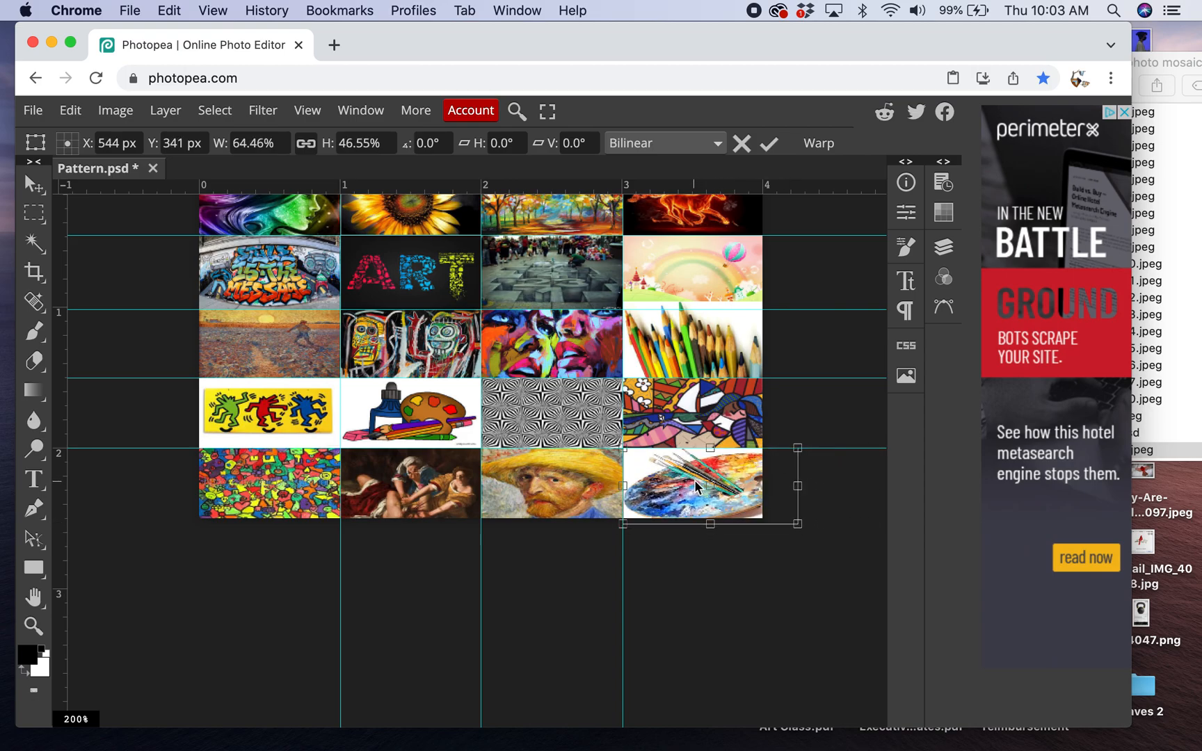
left_click_drag(797, 524, 763, 519)
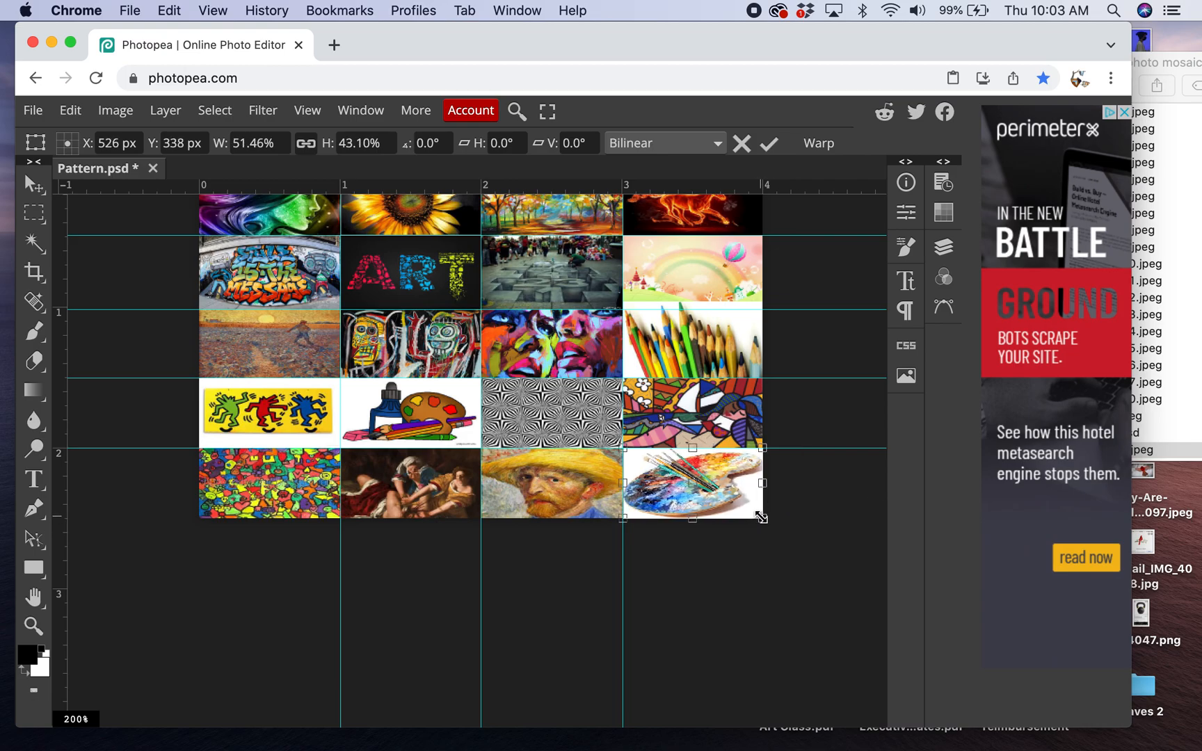
left_click(769, 143)
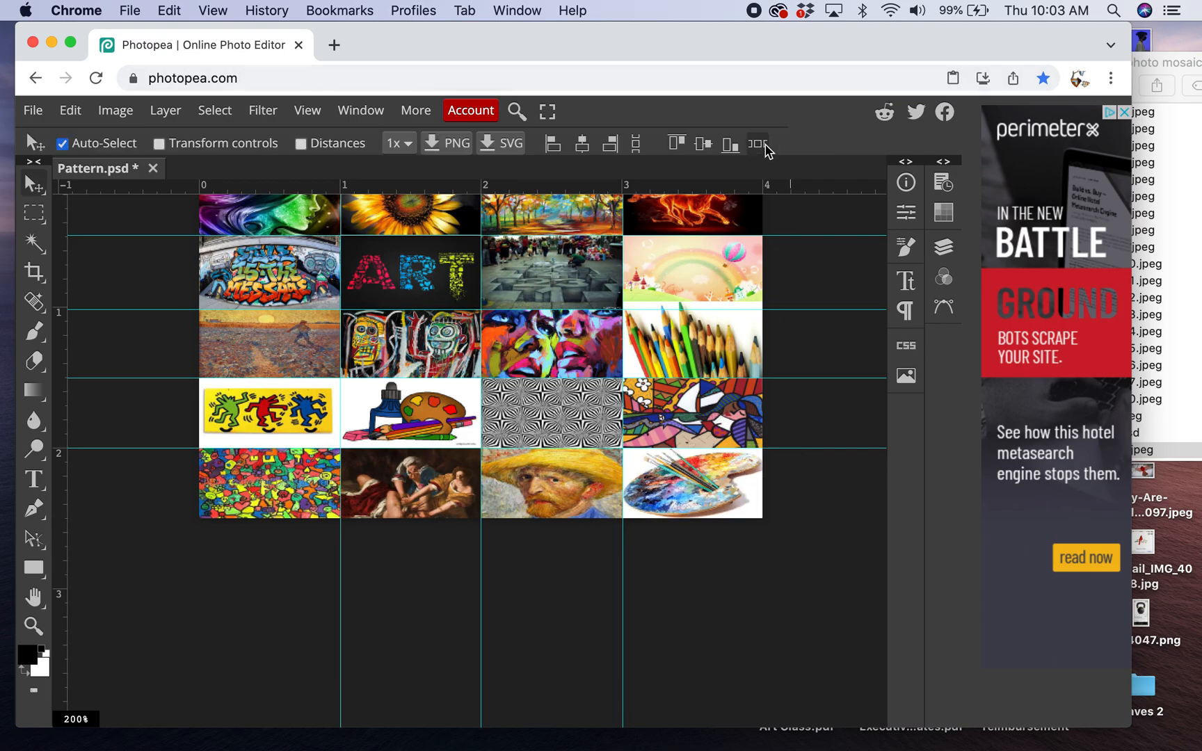
- Save the finished mosaic as Pattern.psd to the Desktop
scroll(703, 435, "up", 1)
scroll(704, 435, "up", 3)
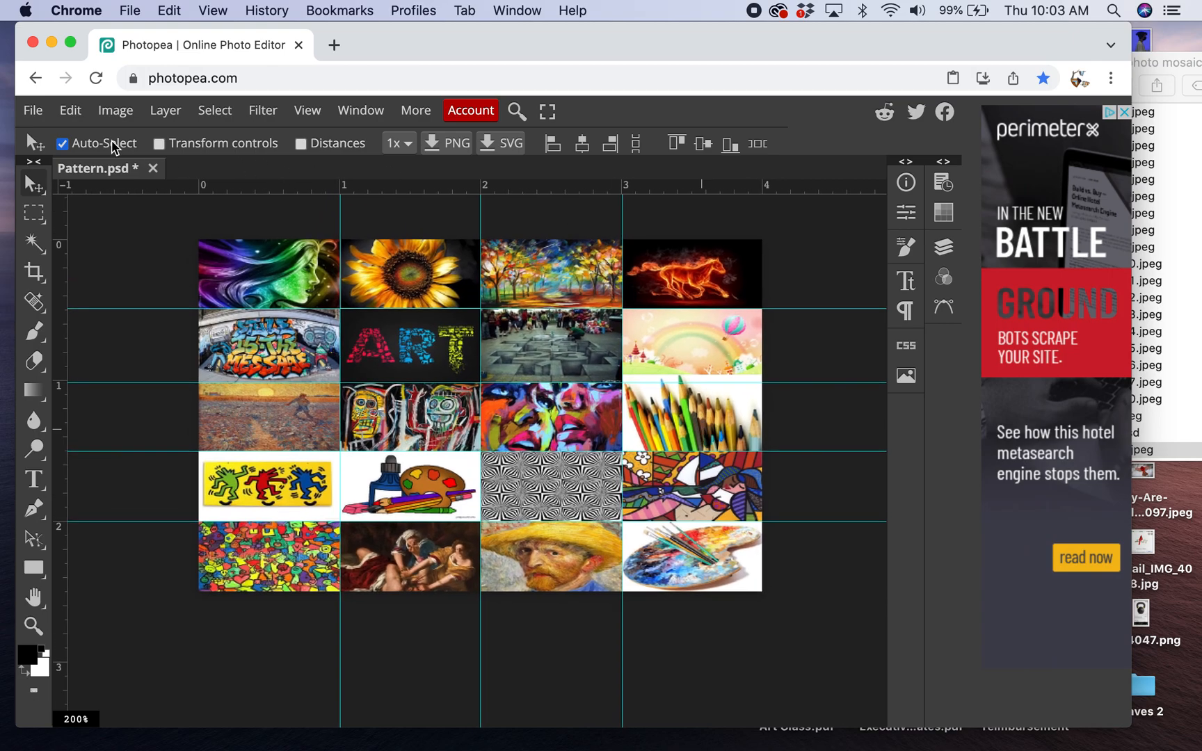
left_click(35, 112)
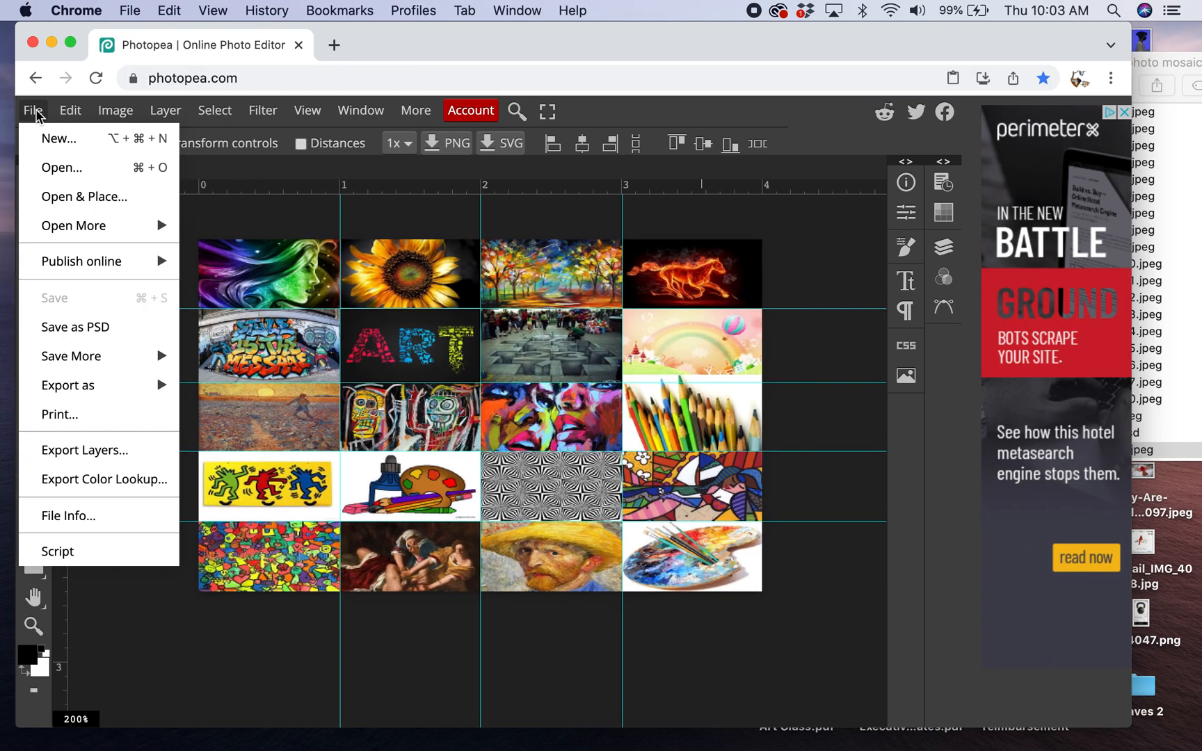
left_click(94, 327)
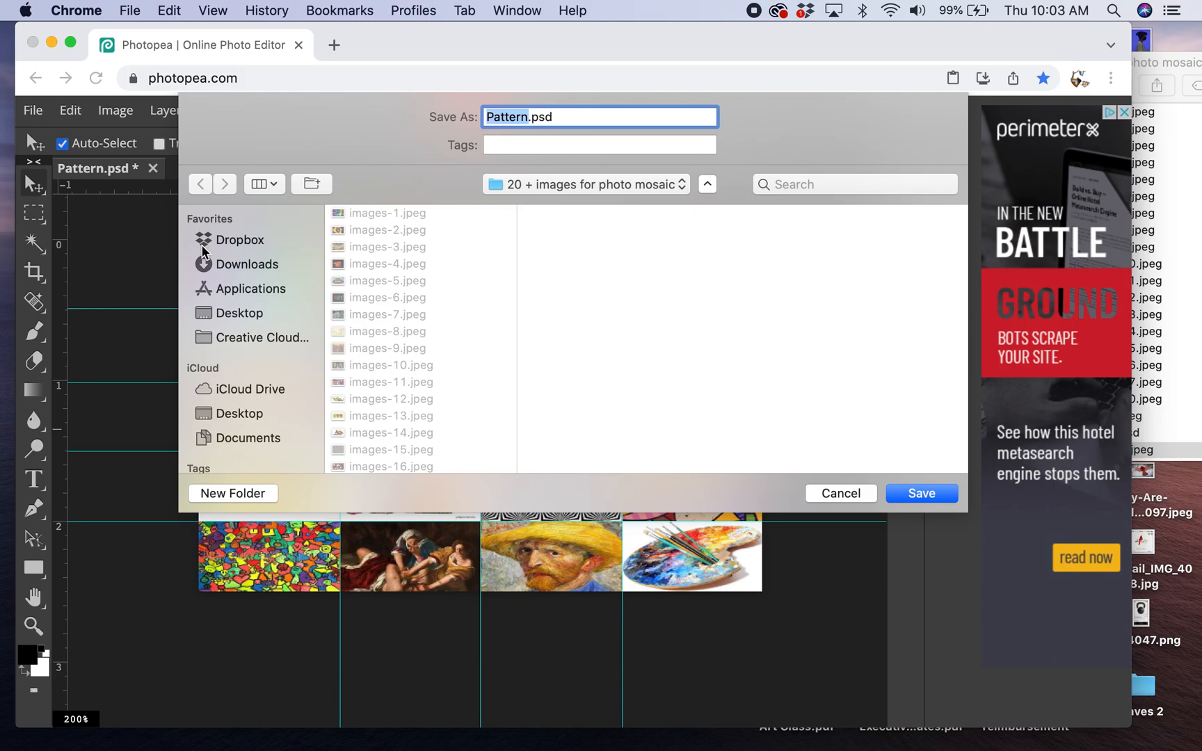
left_click(231, 313)
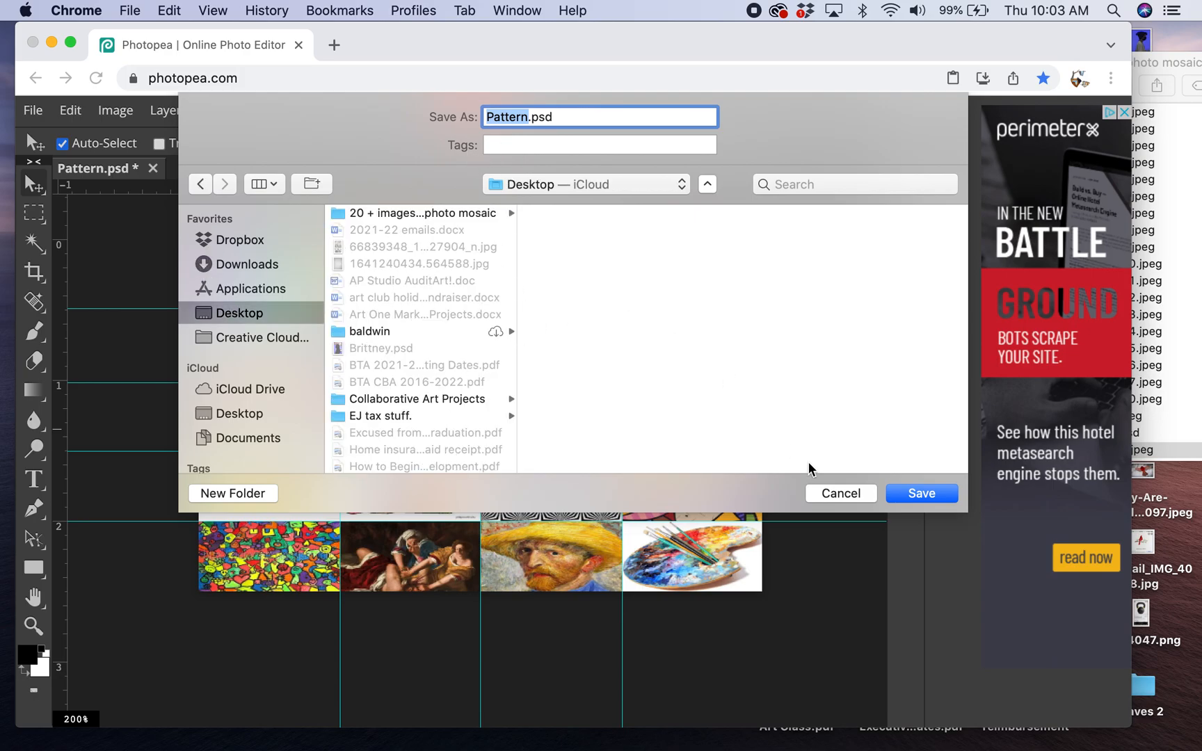
left_click(920, 493)
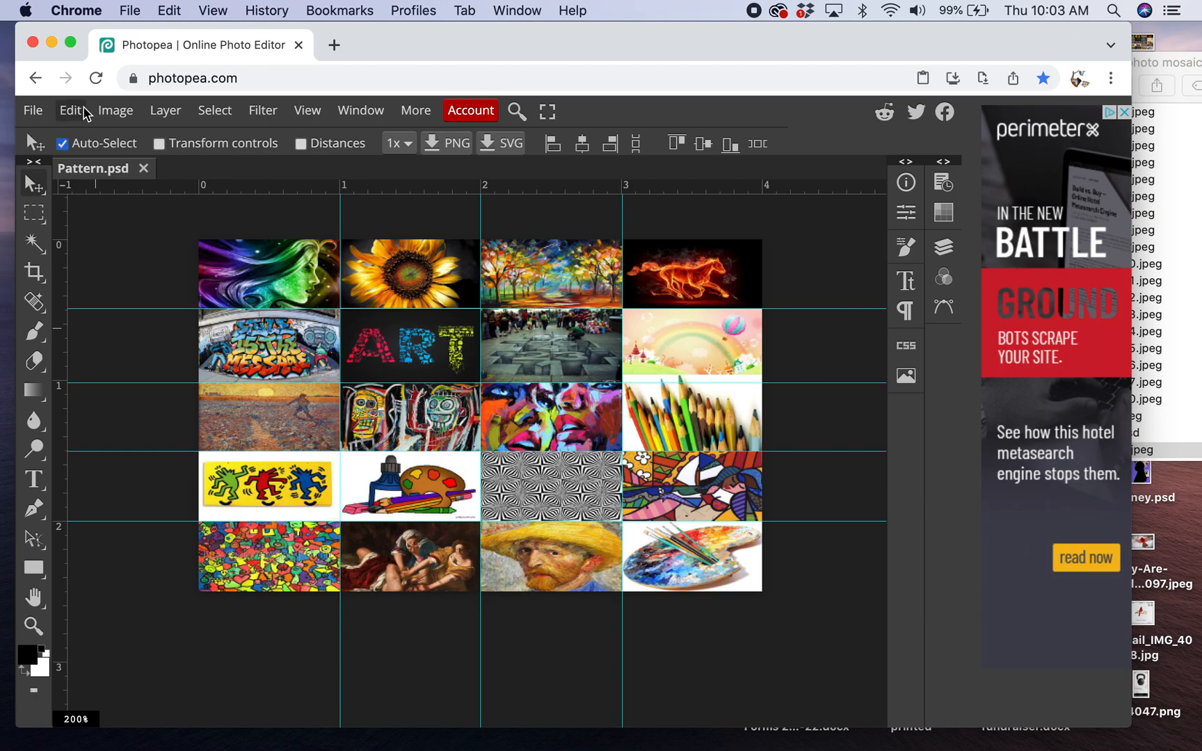
- Flatten the mosaic image into a single layer and check the document's layer list
left_click(167, 114)
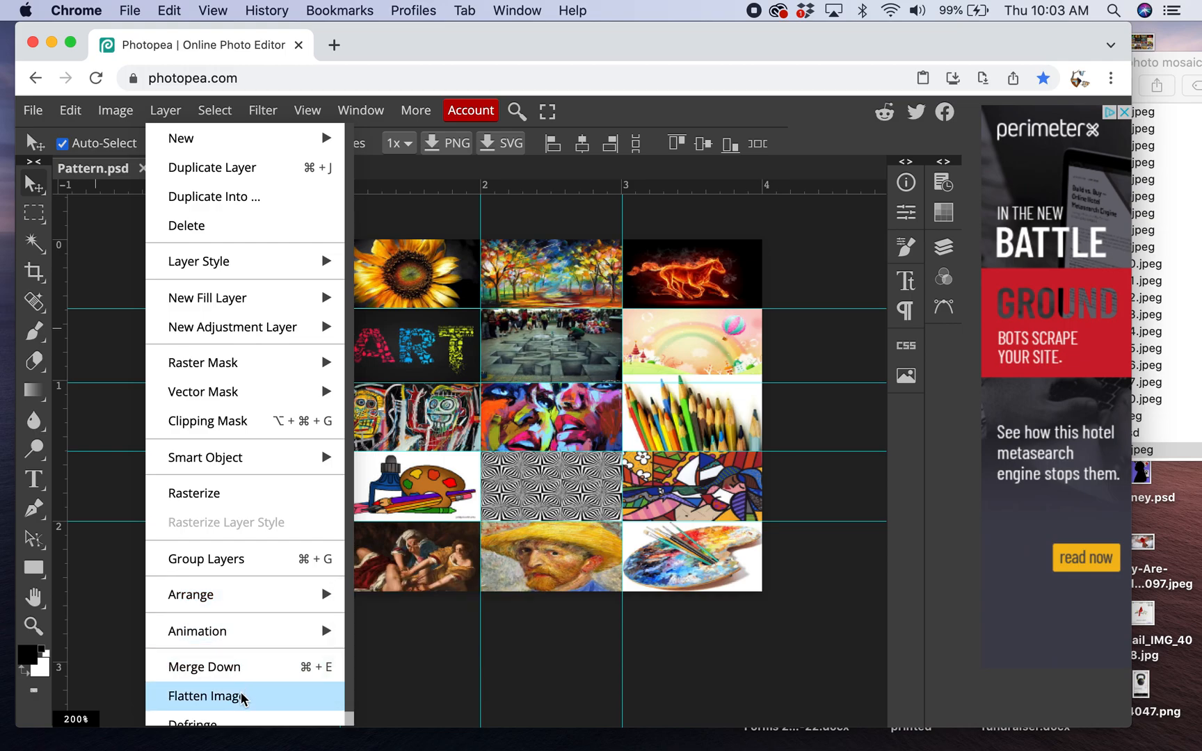
left_click(205, 696)
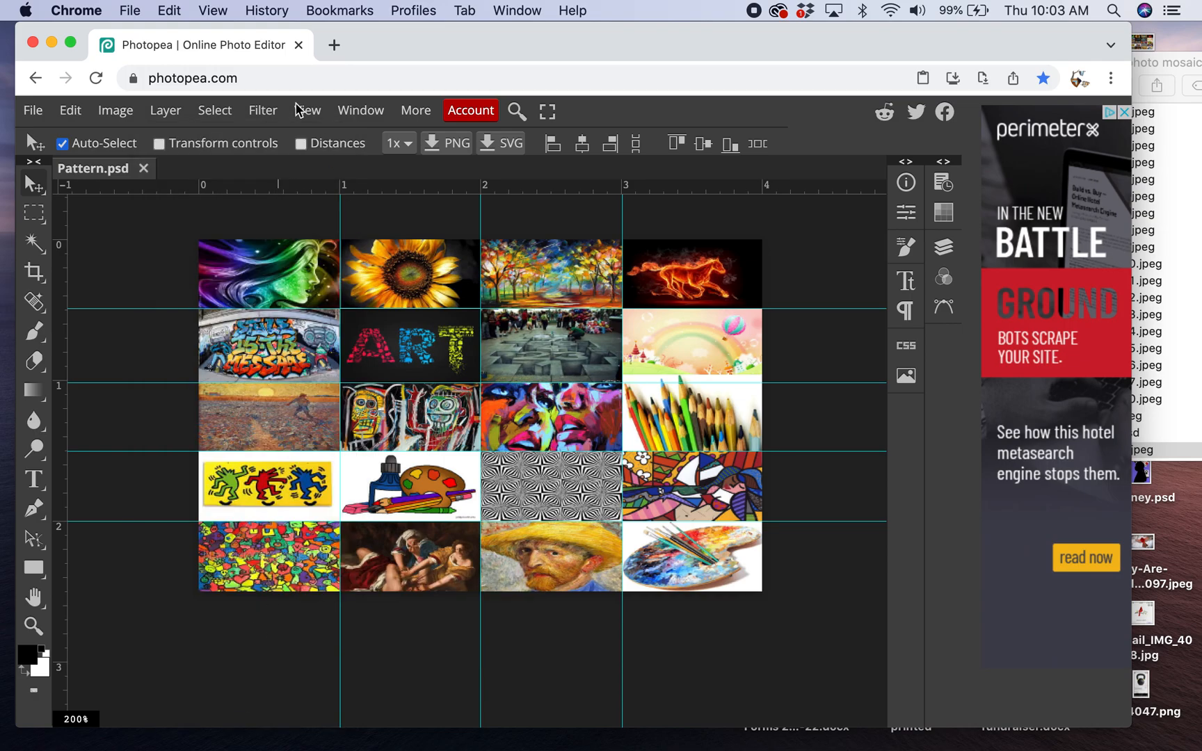
left_click(162, 117)
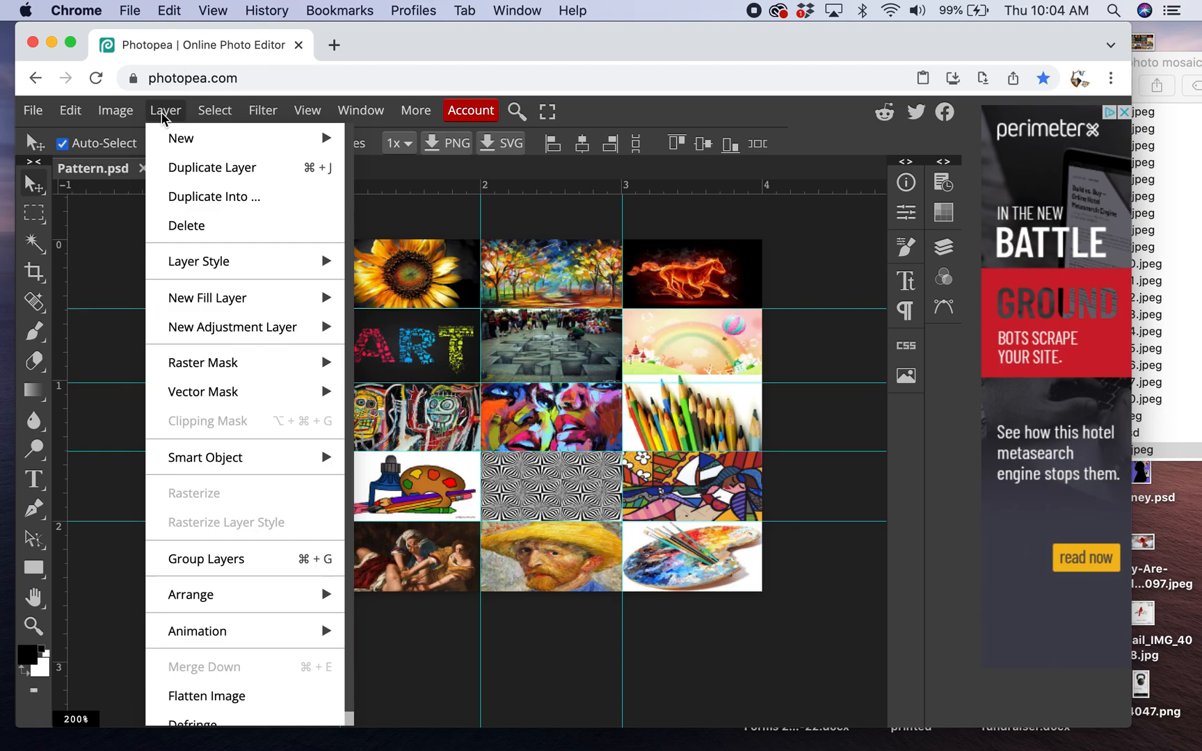
mouse_move(263, 118)
mouse_move(360, 112)
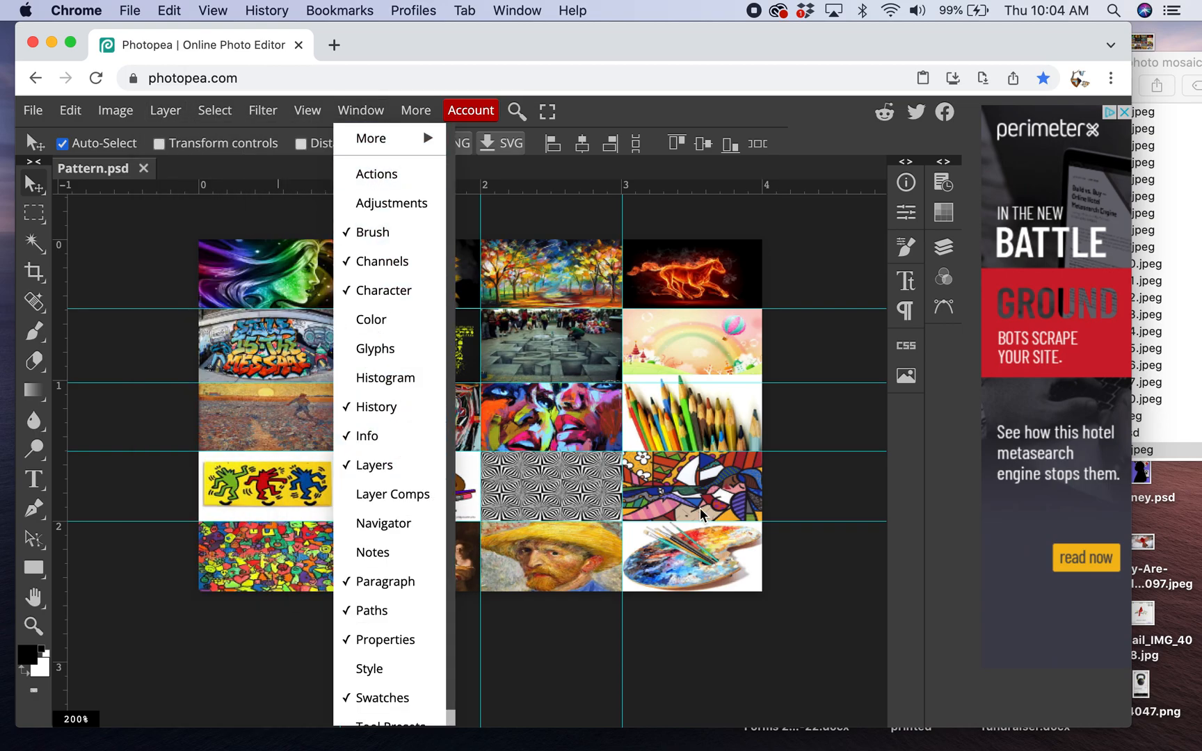
left_click(863, 252)
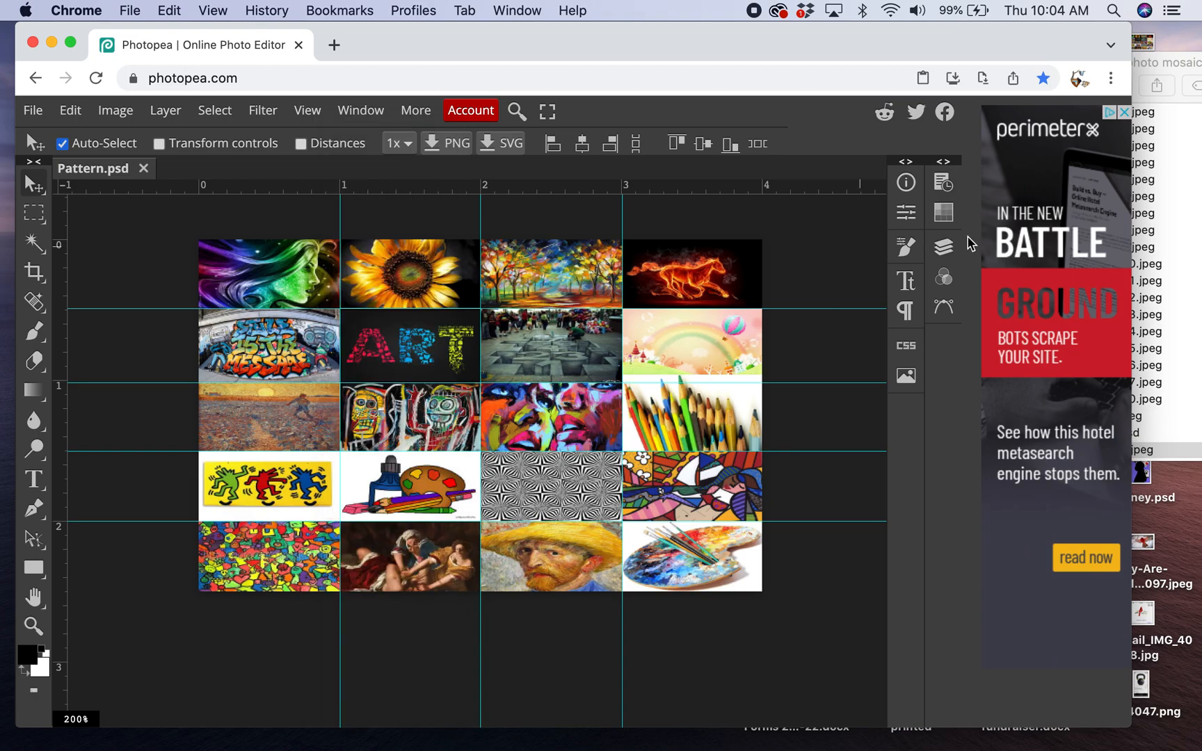
left_click(947, 249)
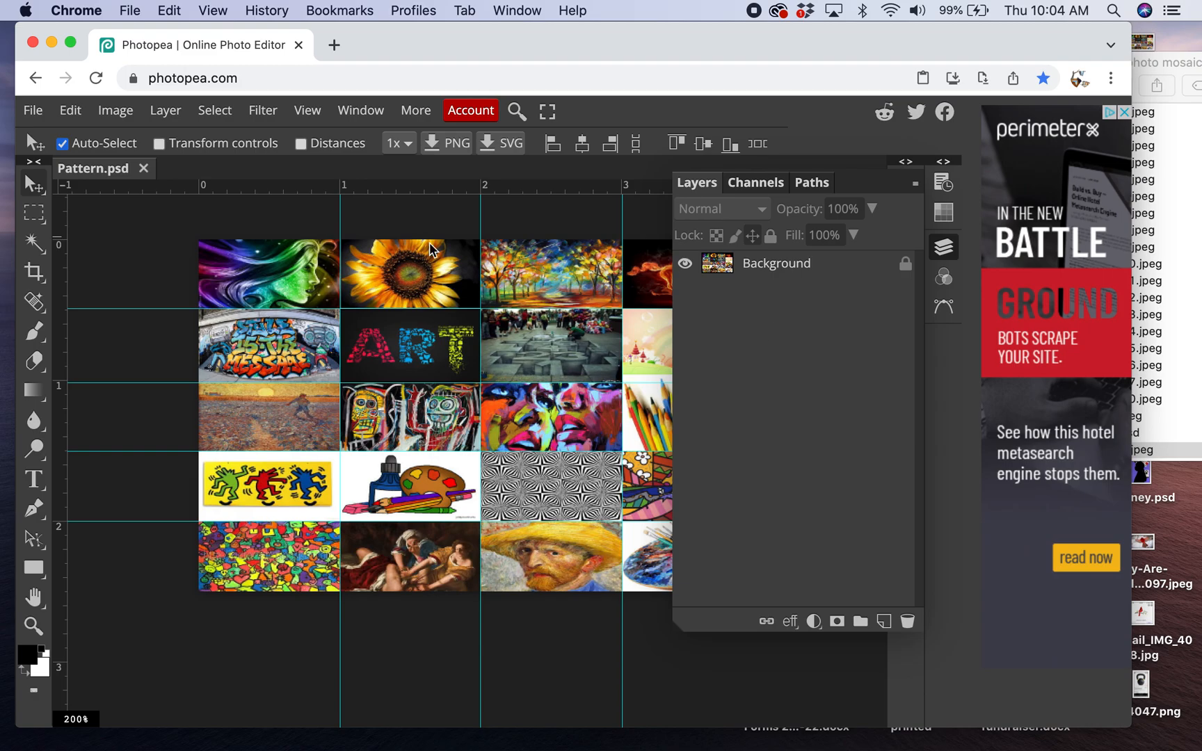
left_click(165, 110)
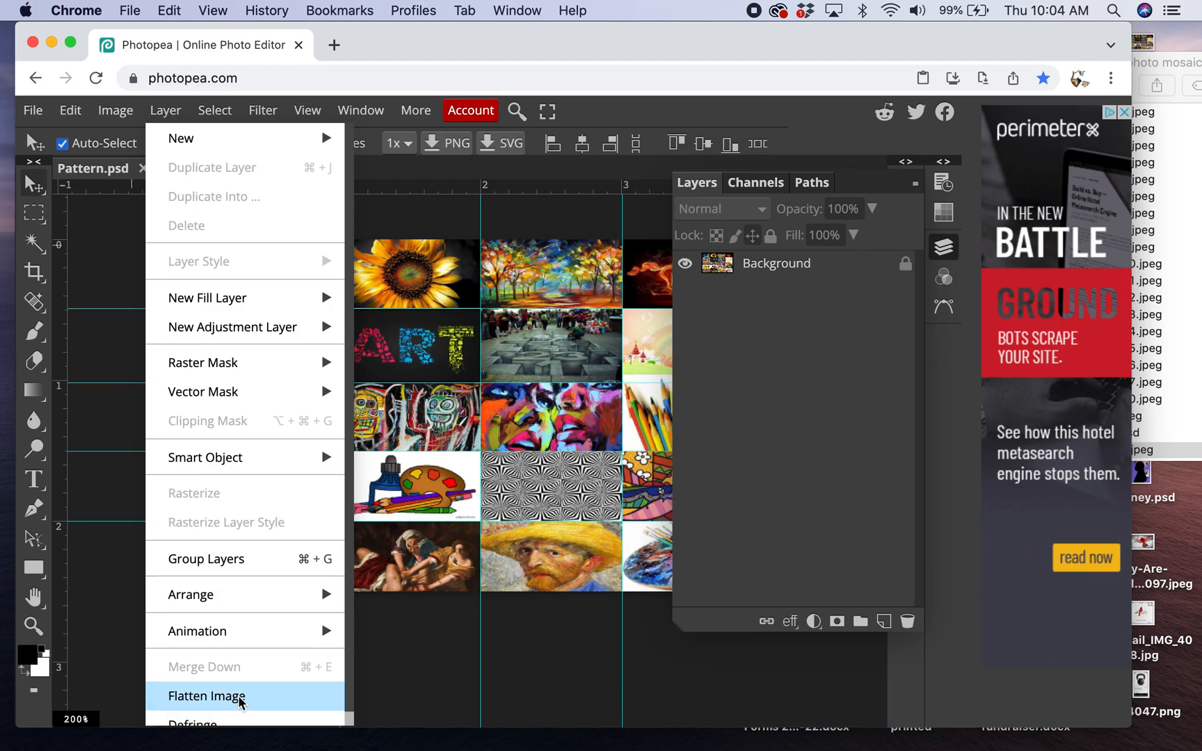
left_click(583, 690)
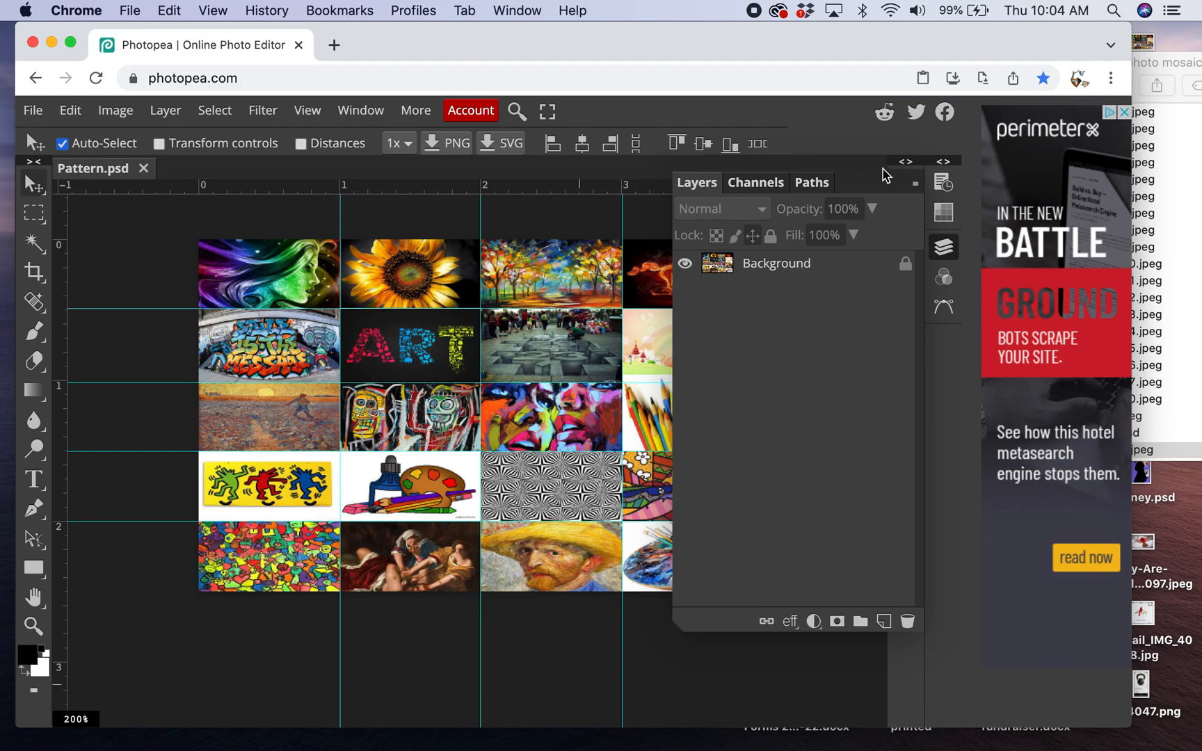
left_click_drag(701, 182, 974, 461)
left_click(914, 185)
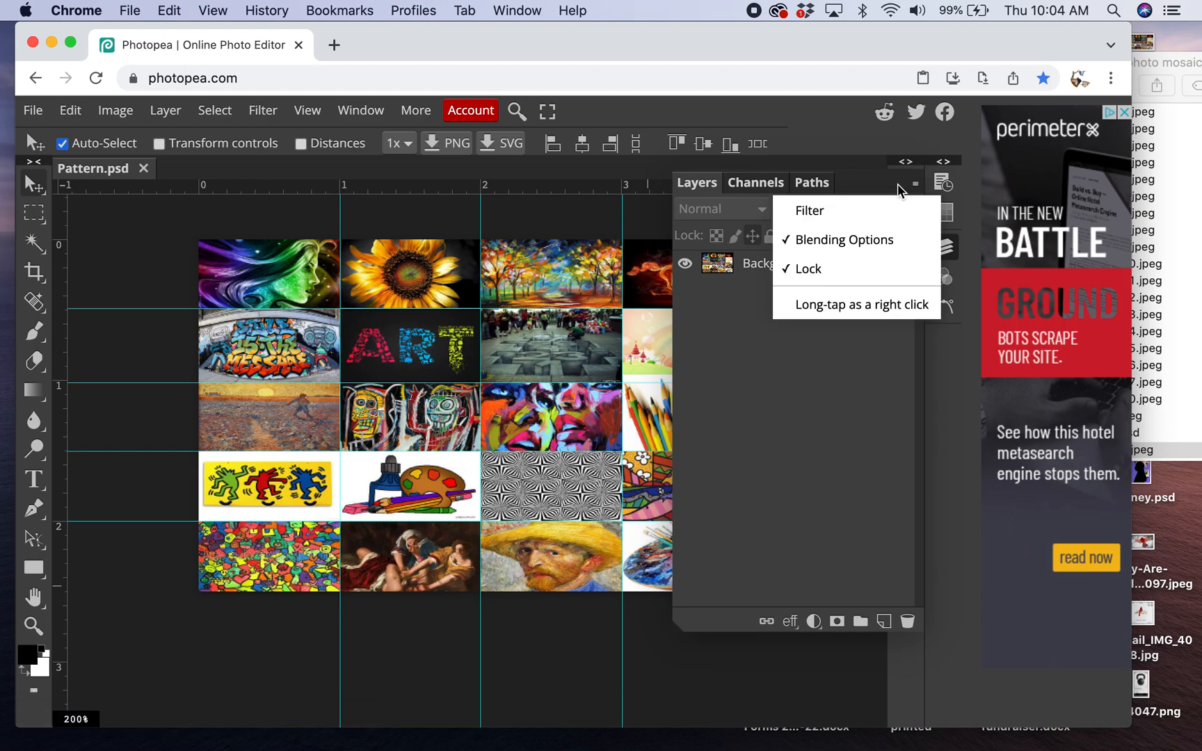
left_click(897, 184)
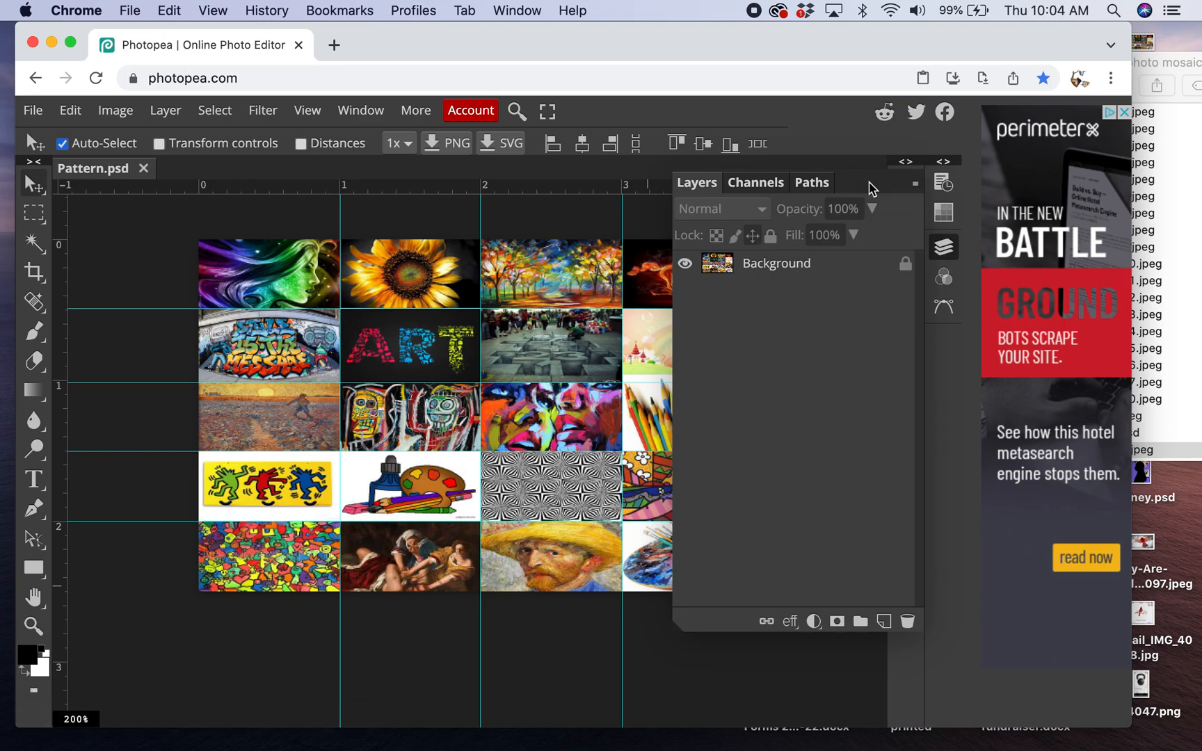
left_click(908, 163)
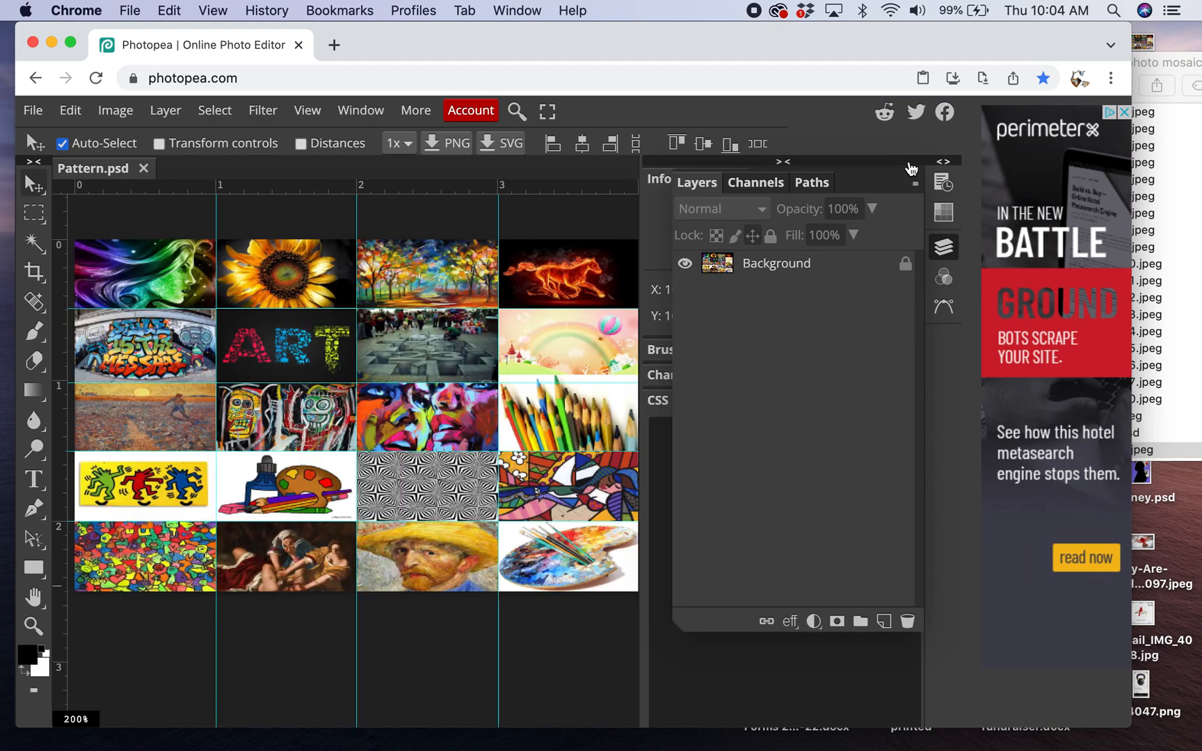
left_click(783, 163)
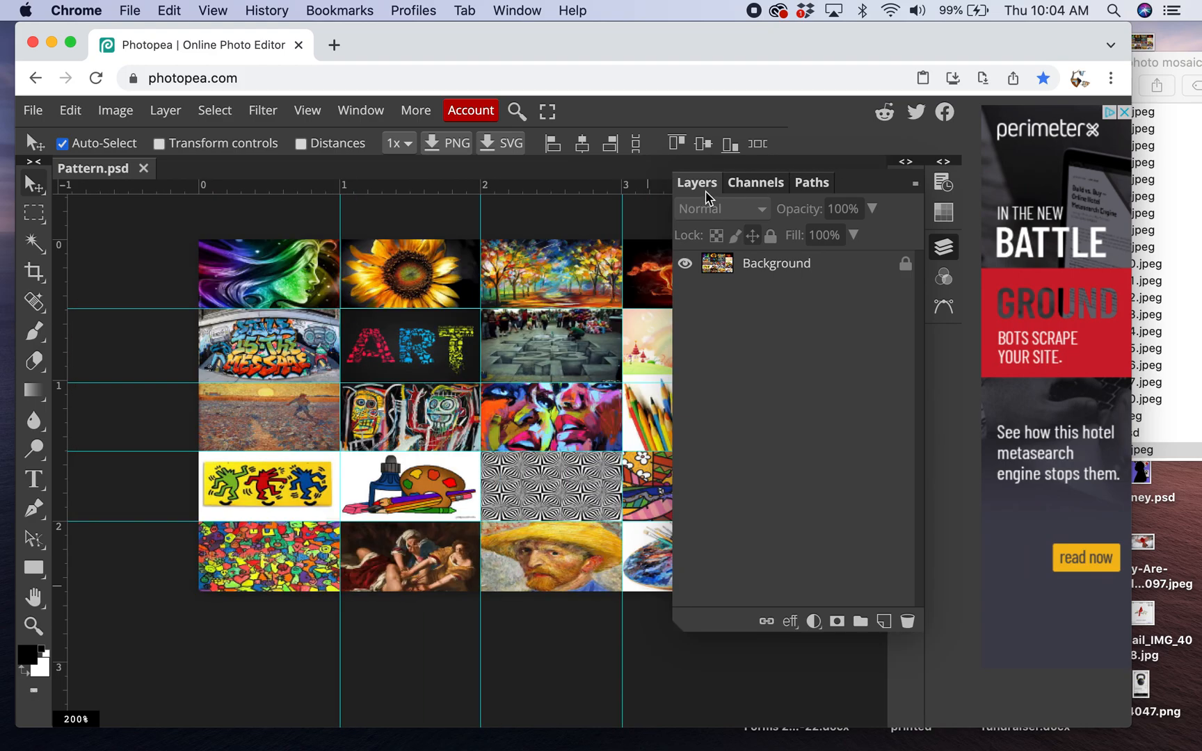
left_click_drag(693, 184, 950, 344)
left_click(906, 163)
left_click(943, 162)
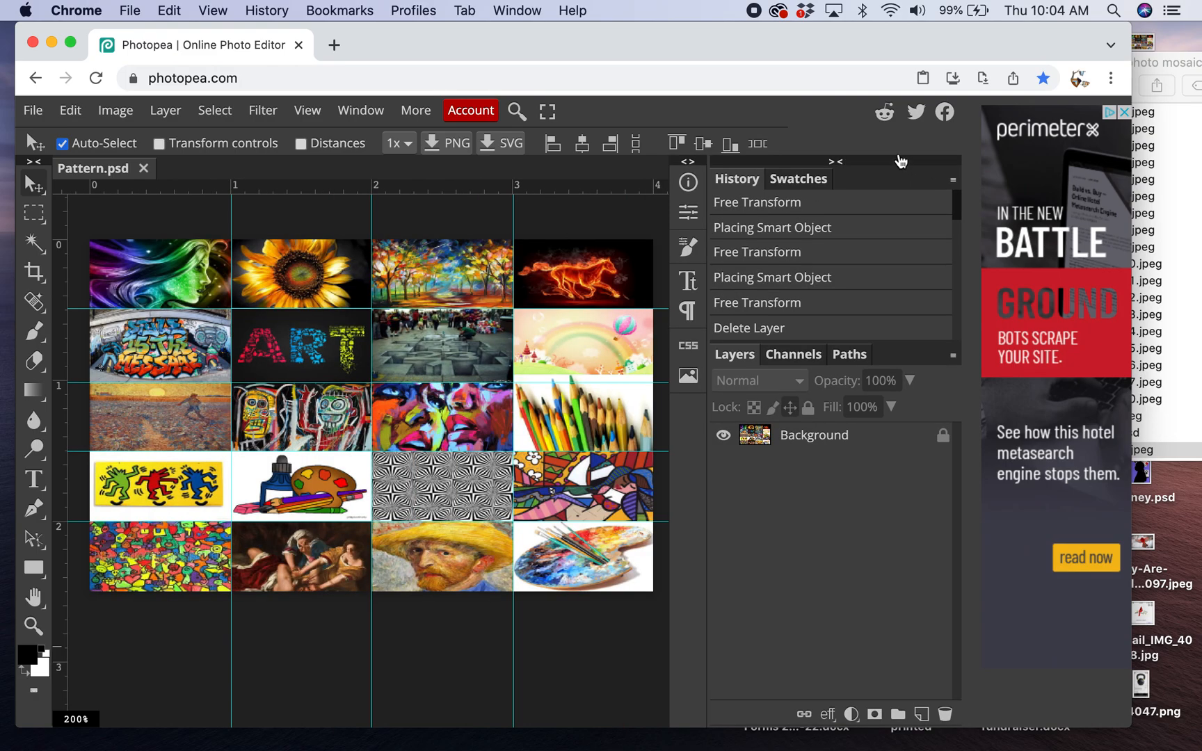
left_click(836, 163)
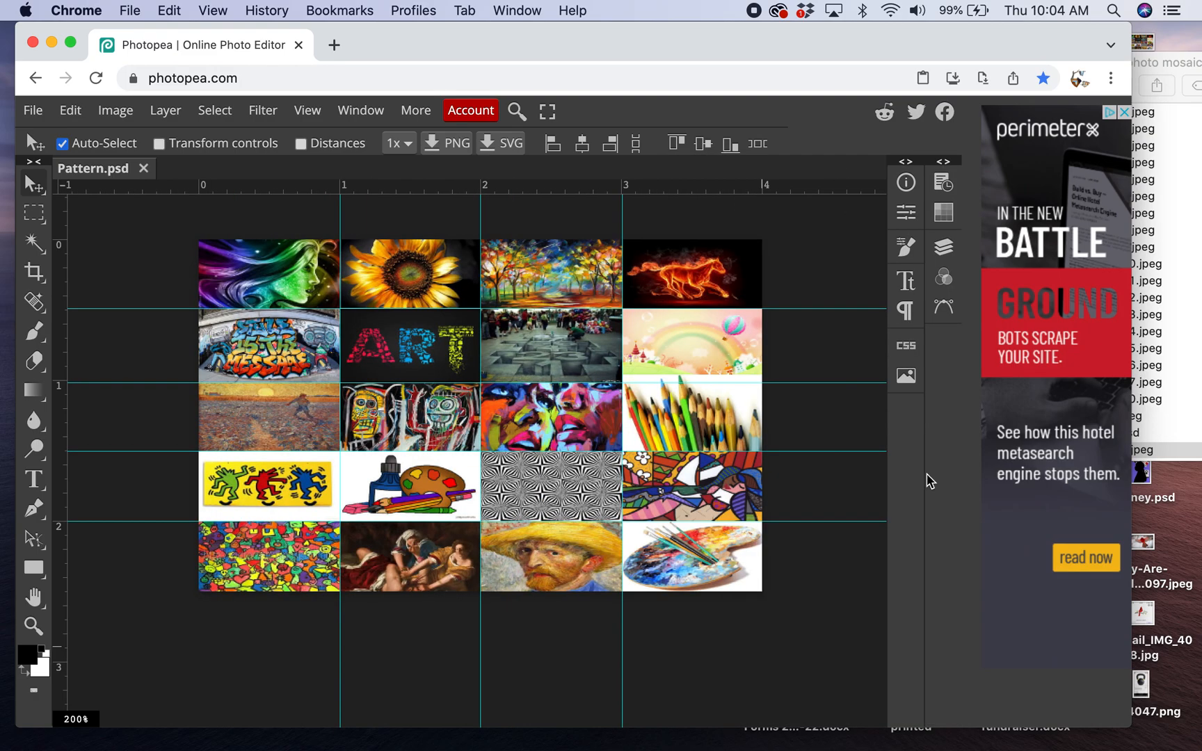
- Define the flattened mosaic as a new pattern
left_click(69, 111)
mouse_move(162, 586)
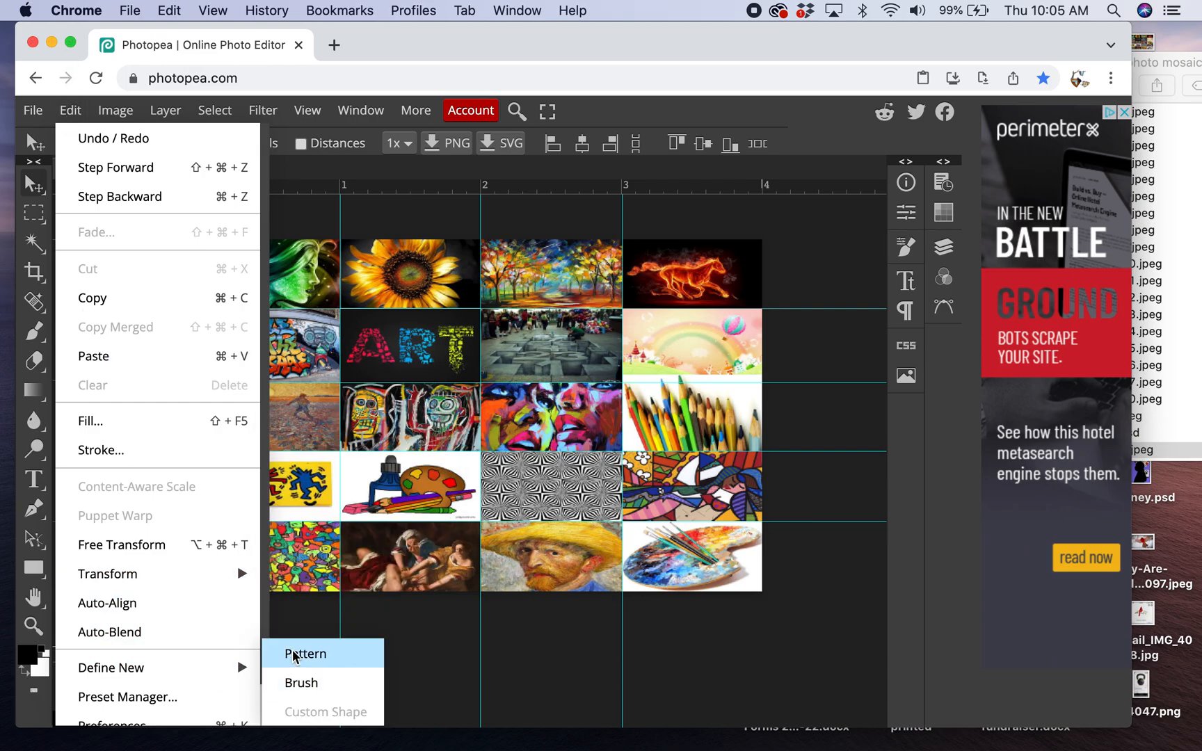
left_click(296, 655)
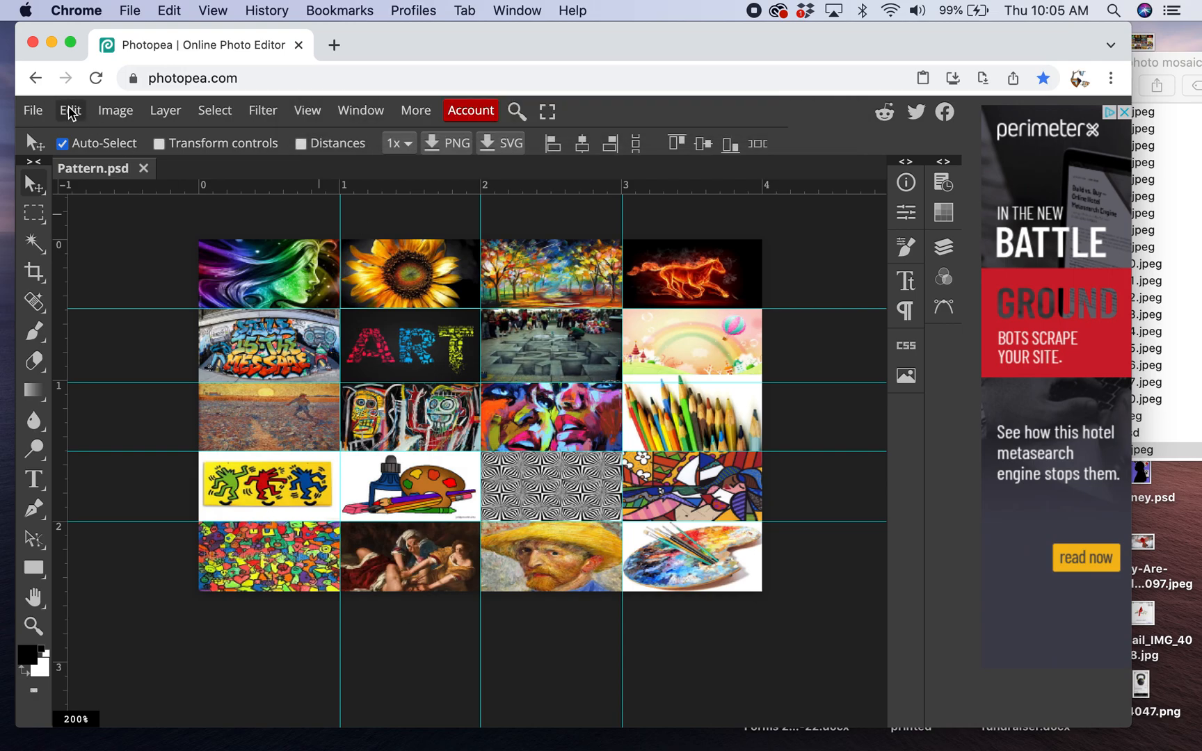
- Create a new project named mosaic portrait, 8 inches wide and 10 inches high
left_click(33, 111)
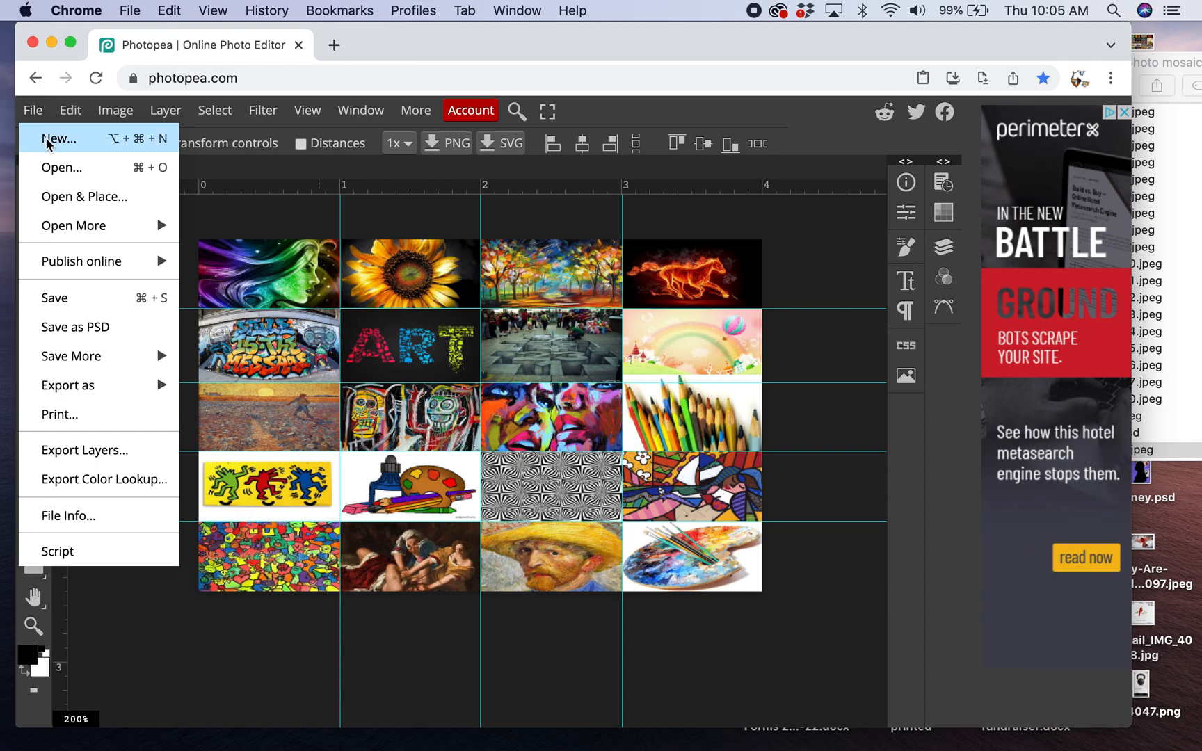
left_click(44, 139)
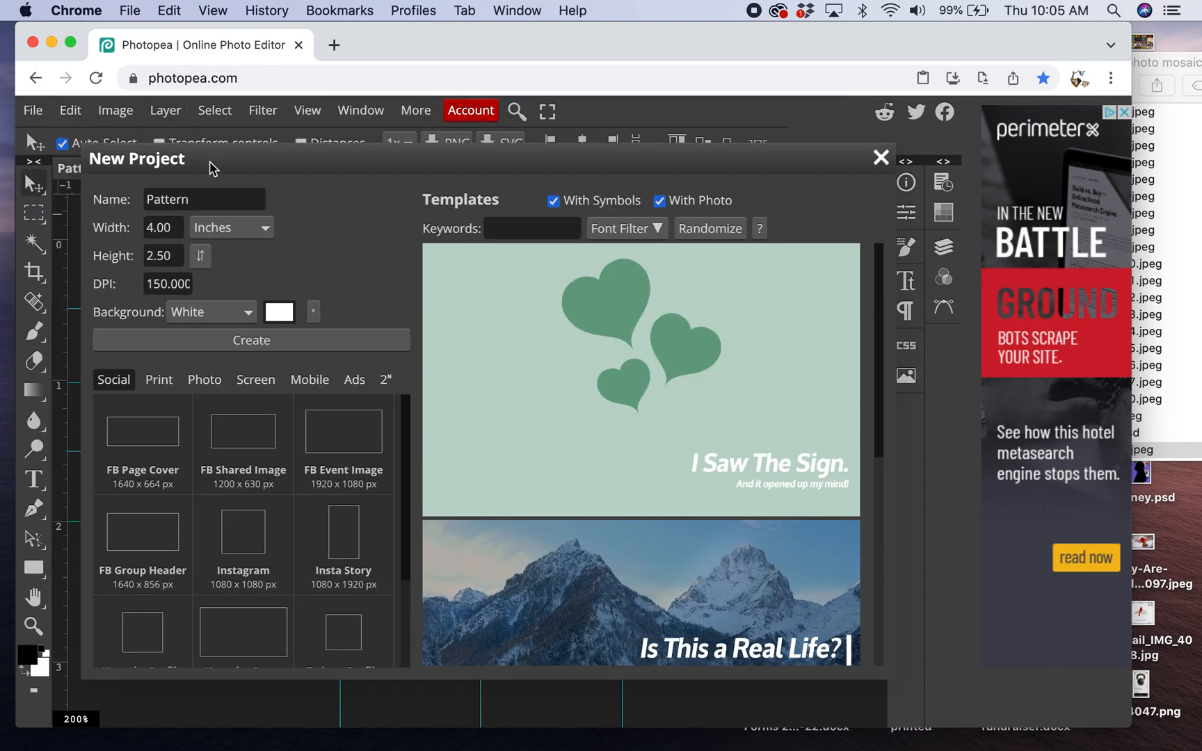
double_click(210, 200)
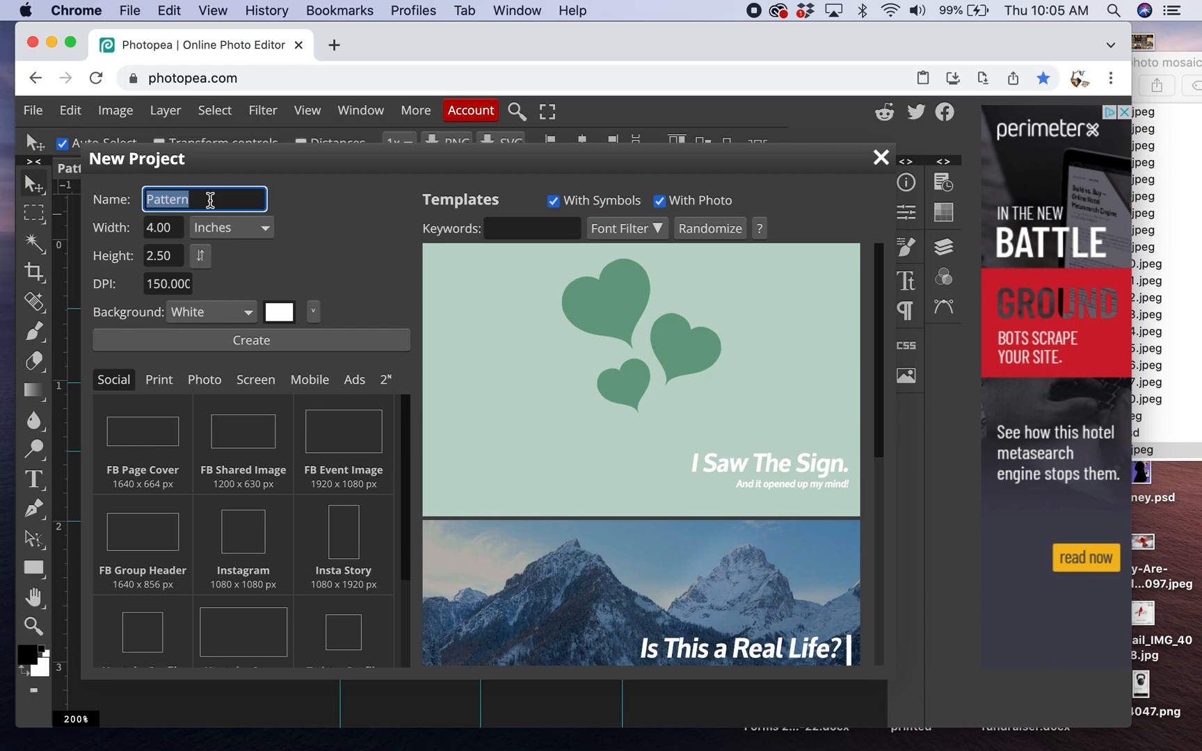
type("mosaic portrait")
double_click(171, 227)
type("8")
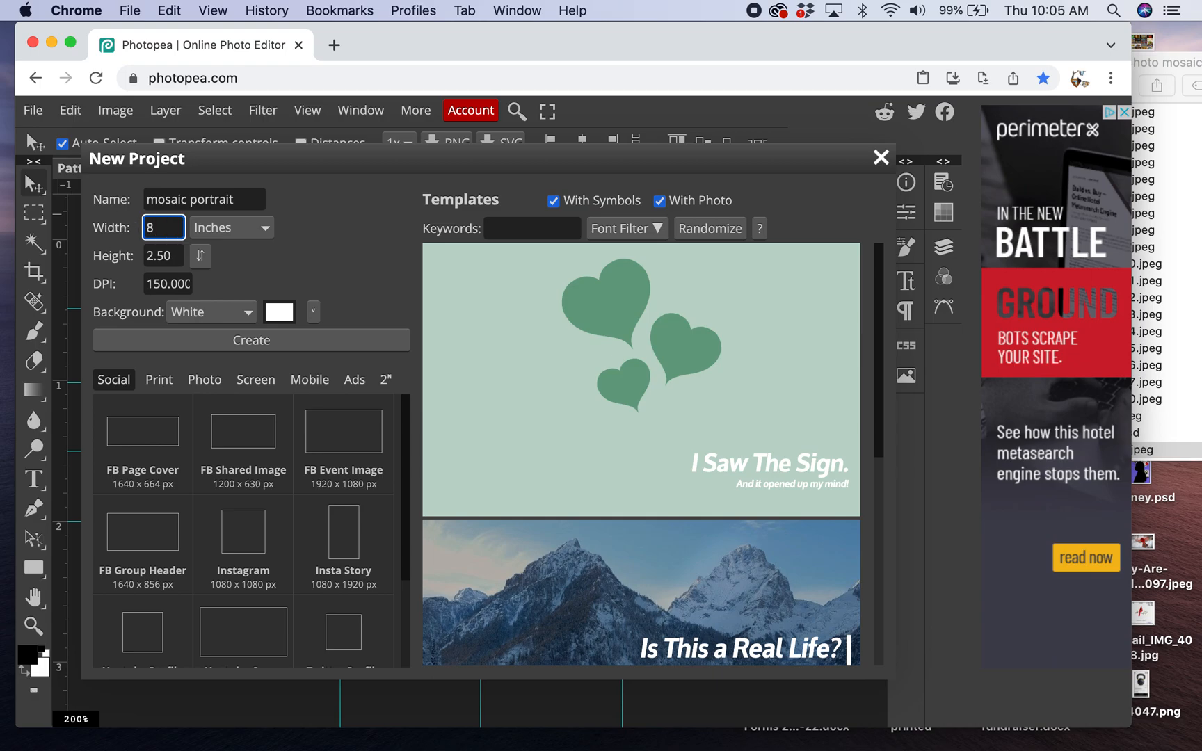
double_click(168, 255)
type("10")
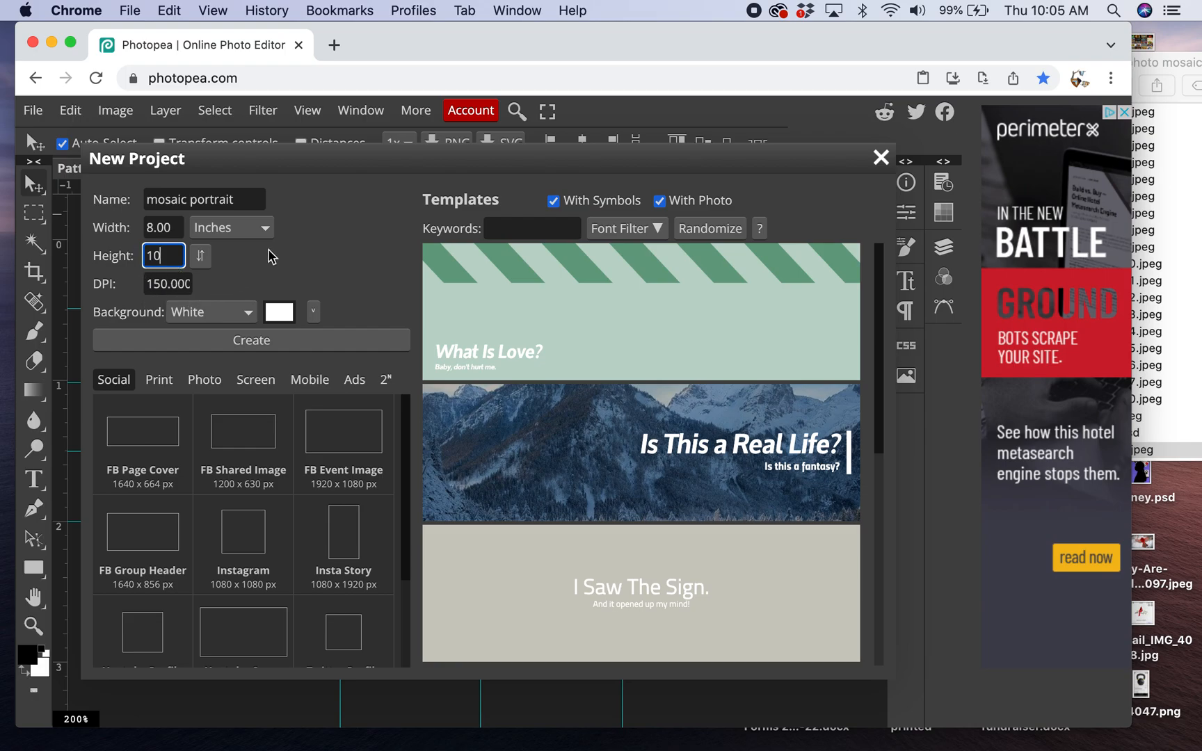
left_click(273, 270)
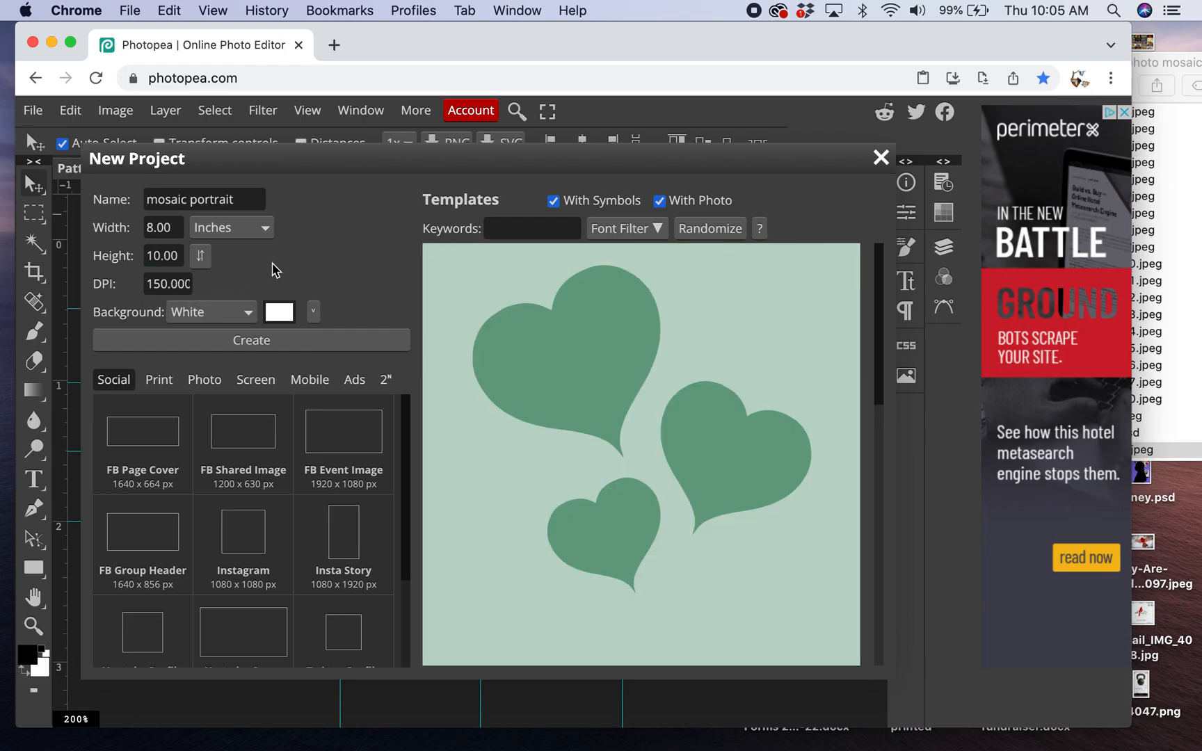
left_click(258, 342)
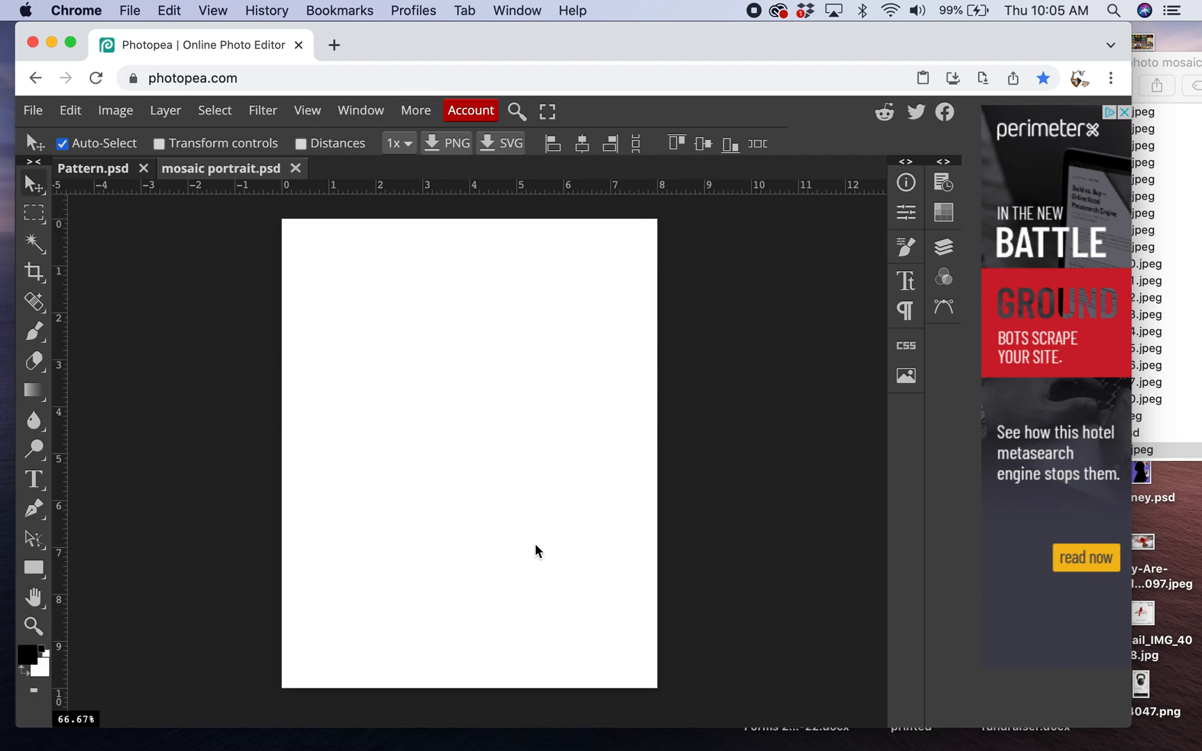
- Fill the blank mosaic portrait canvas with the custom photo mosaic pattern using the Fill command
left_click(72, 113)
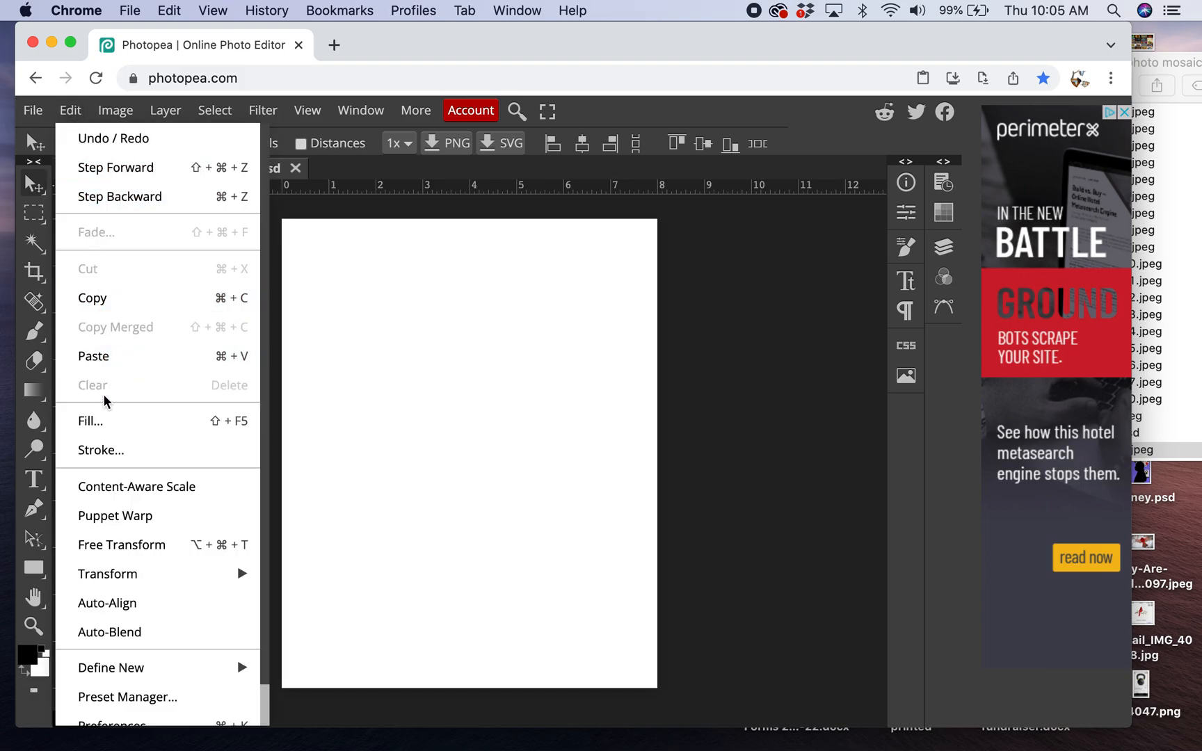
left_click(100, 419)
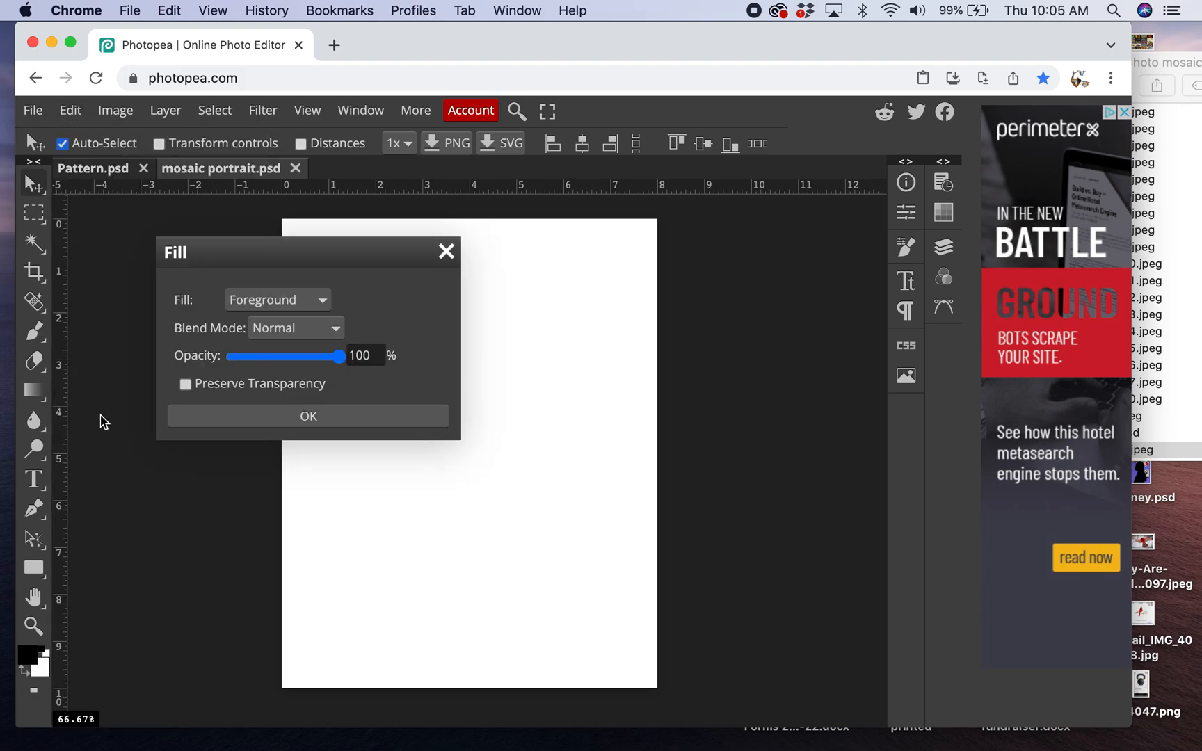
left_click(322, 301)
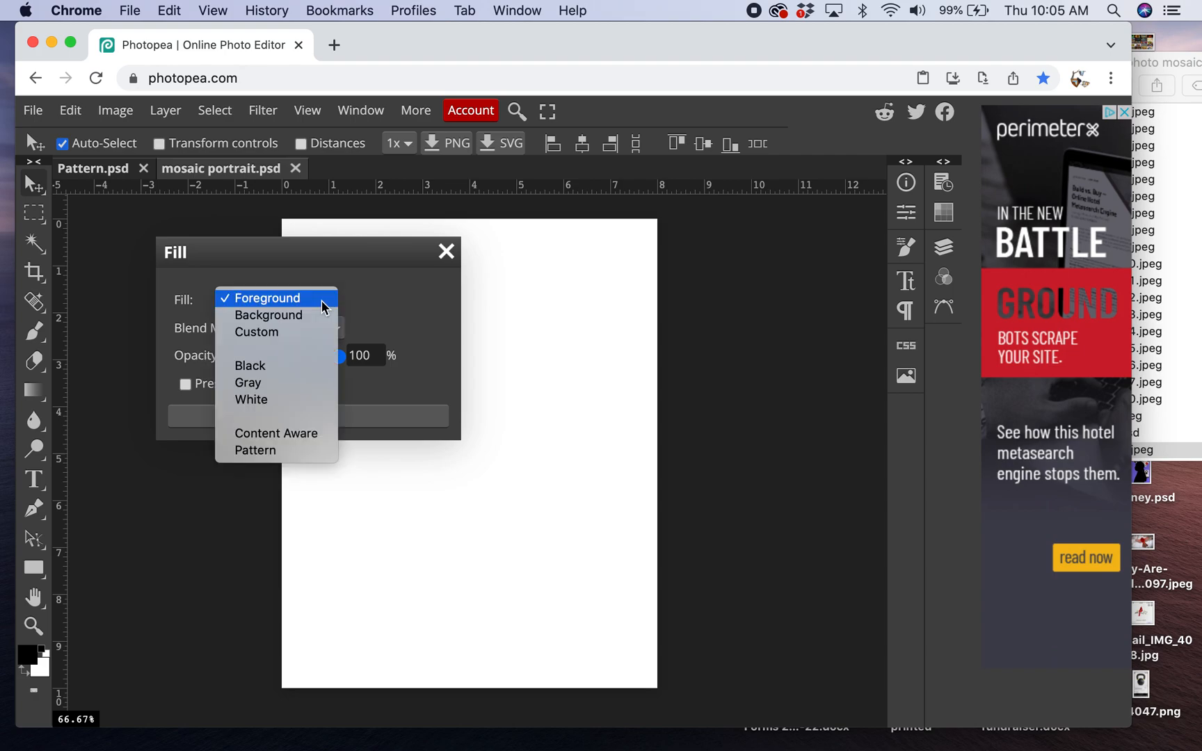
left_click(315, 451)
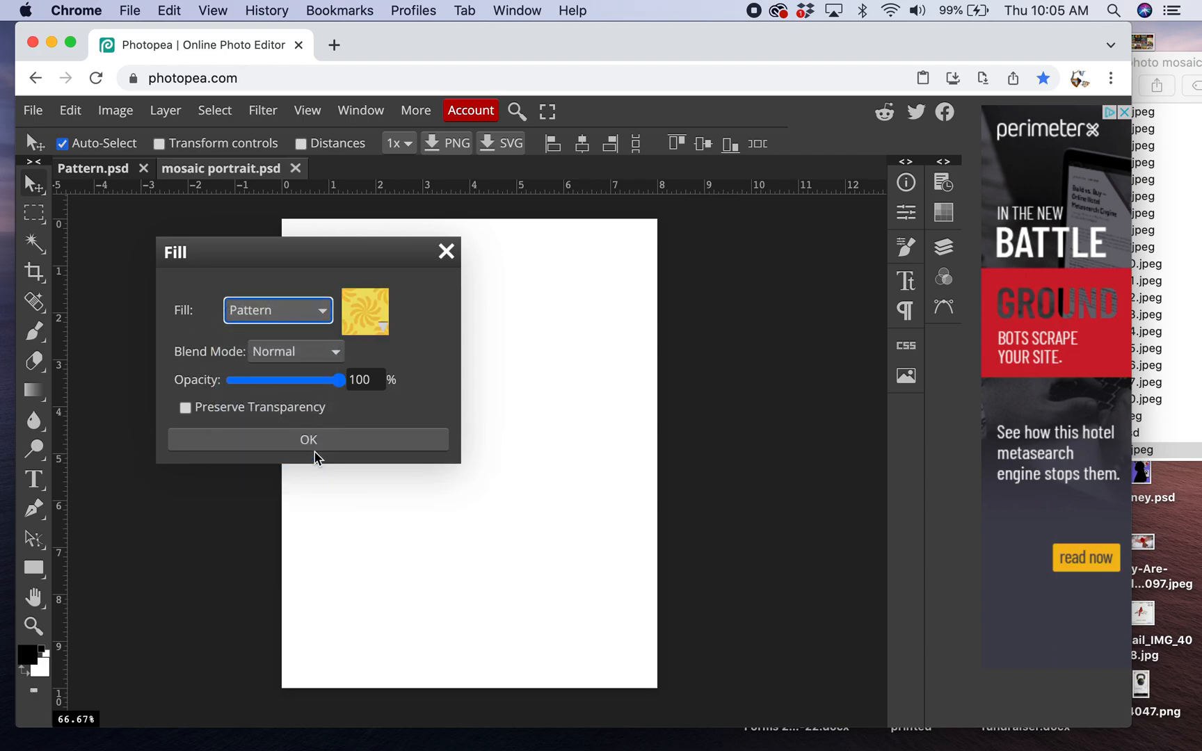
left_click(364, 308)
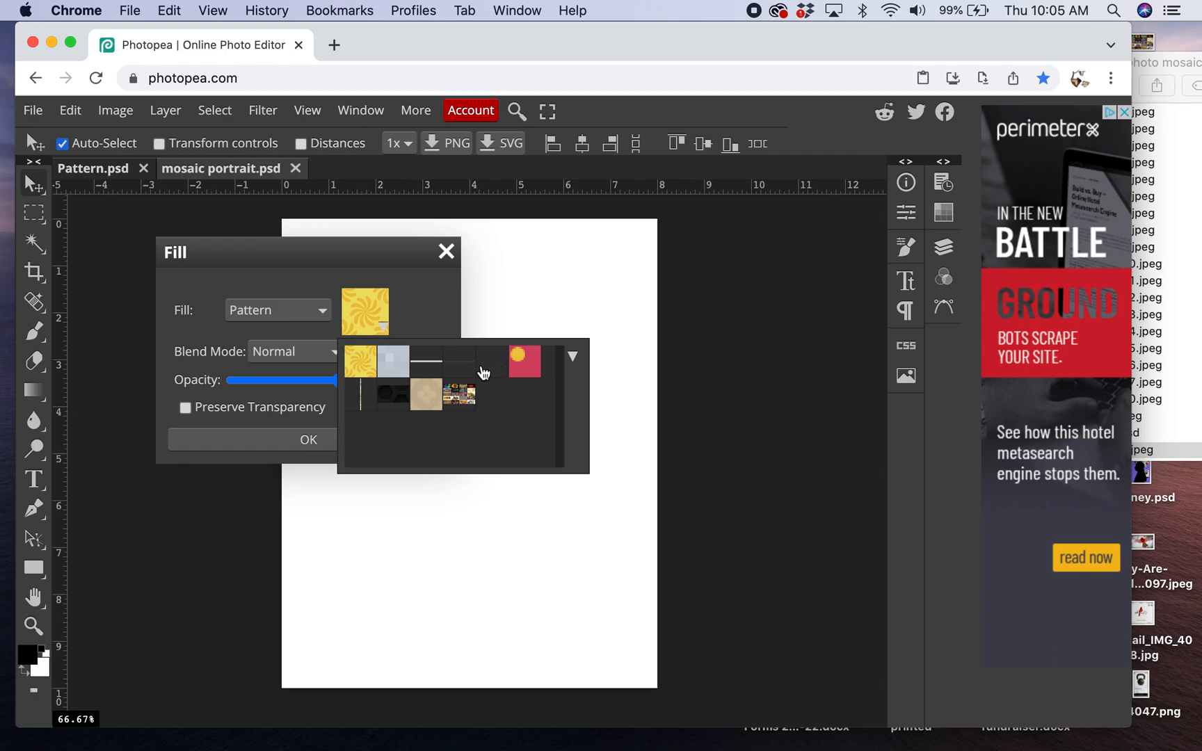
left_click(458, 398)
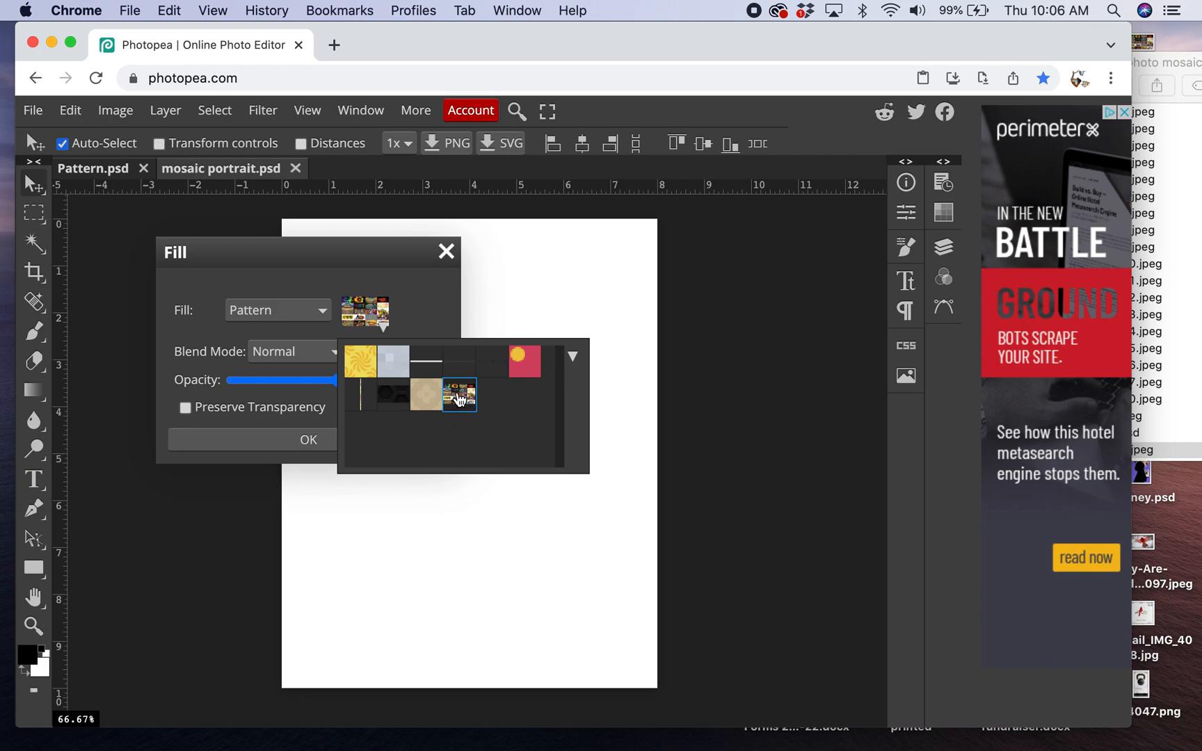
left_click(301, 441)
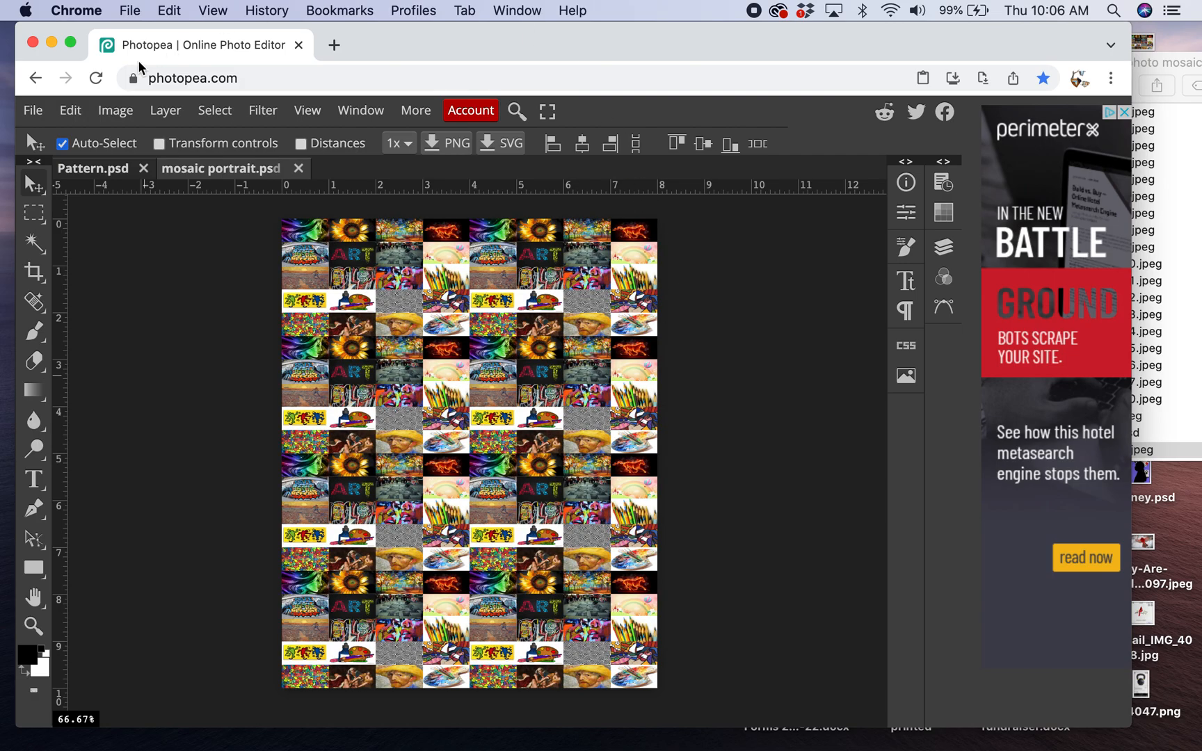
left_click(31, 112)
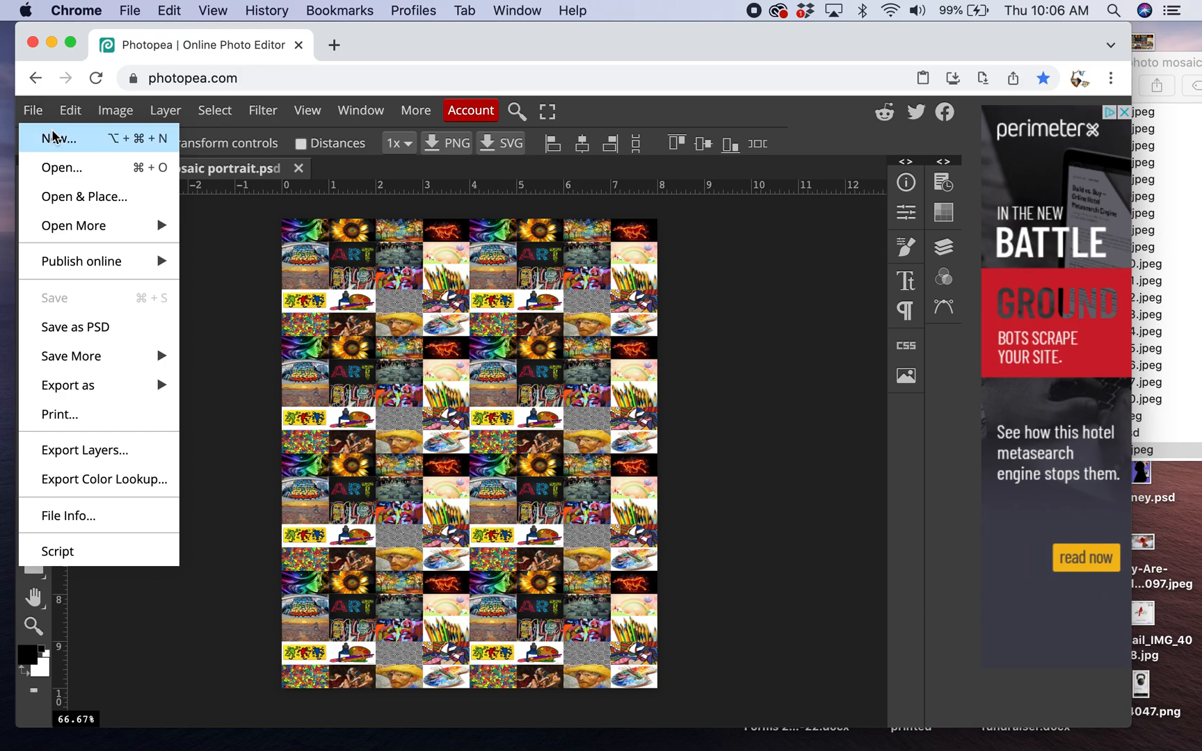
left_click(72, 173)
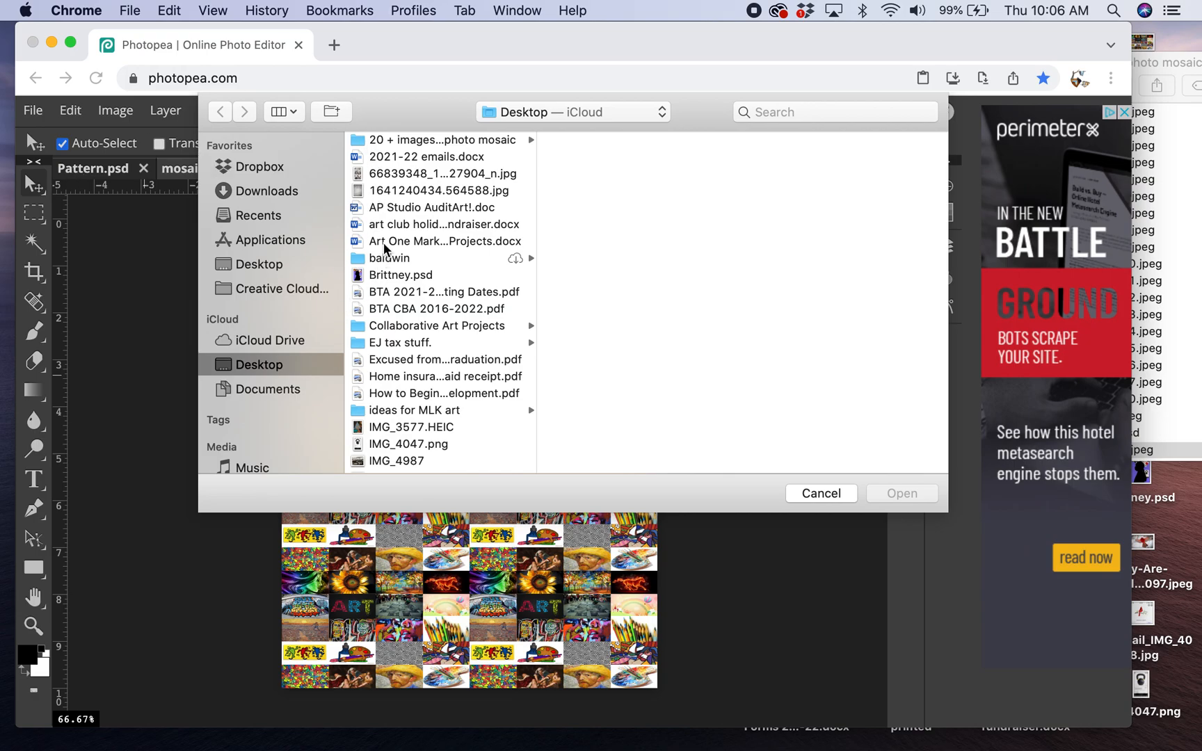
scroll(386, 238, "down", 3)
scroll(387, 238, "down", 3)
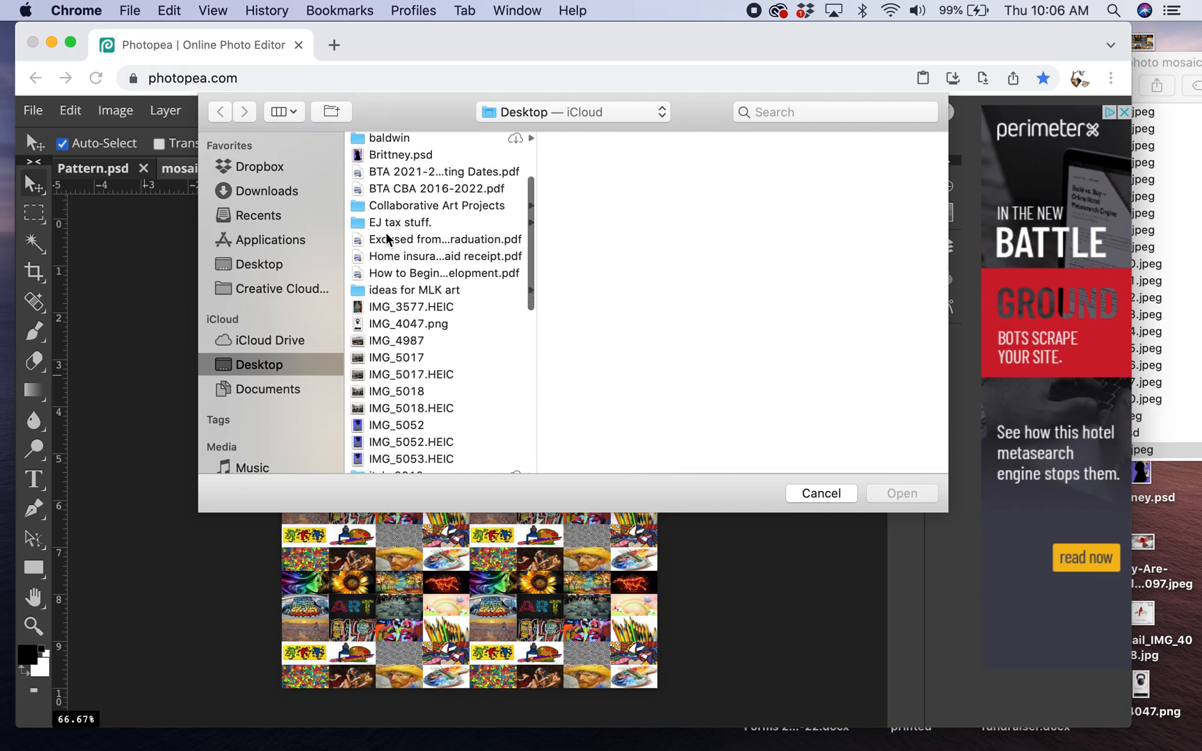
scroll(387, 238, "up", 5)
left_click(409, 167)
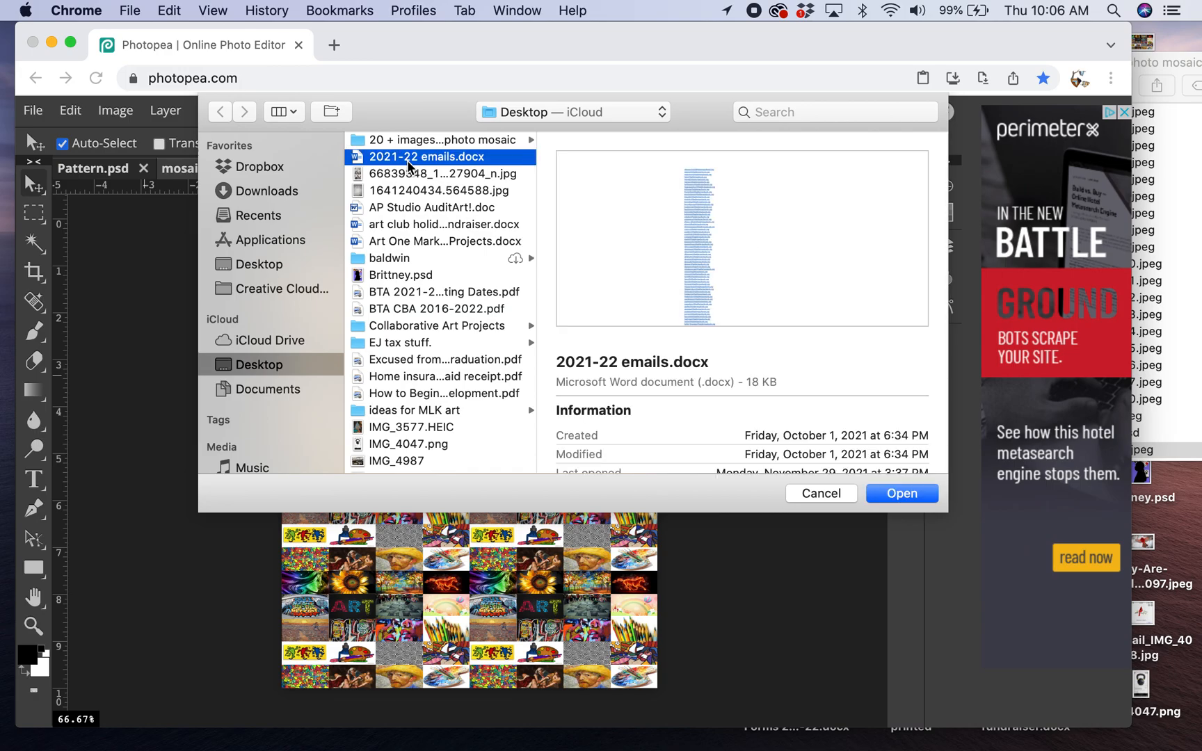
key("Down")
key("Down")
key("Down")
key("Down")
key("Down")
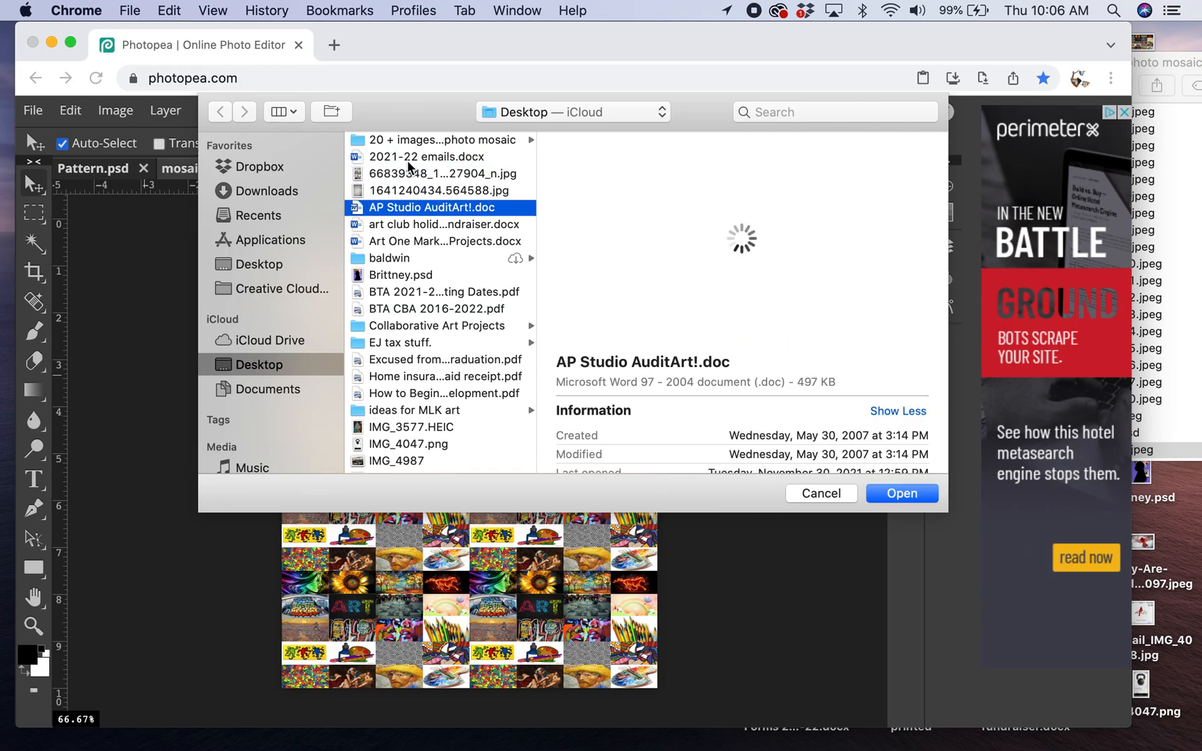
key("Down")
key("Down")
key("Down")
key("Down")
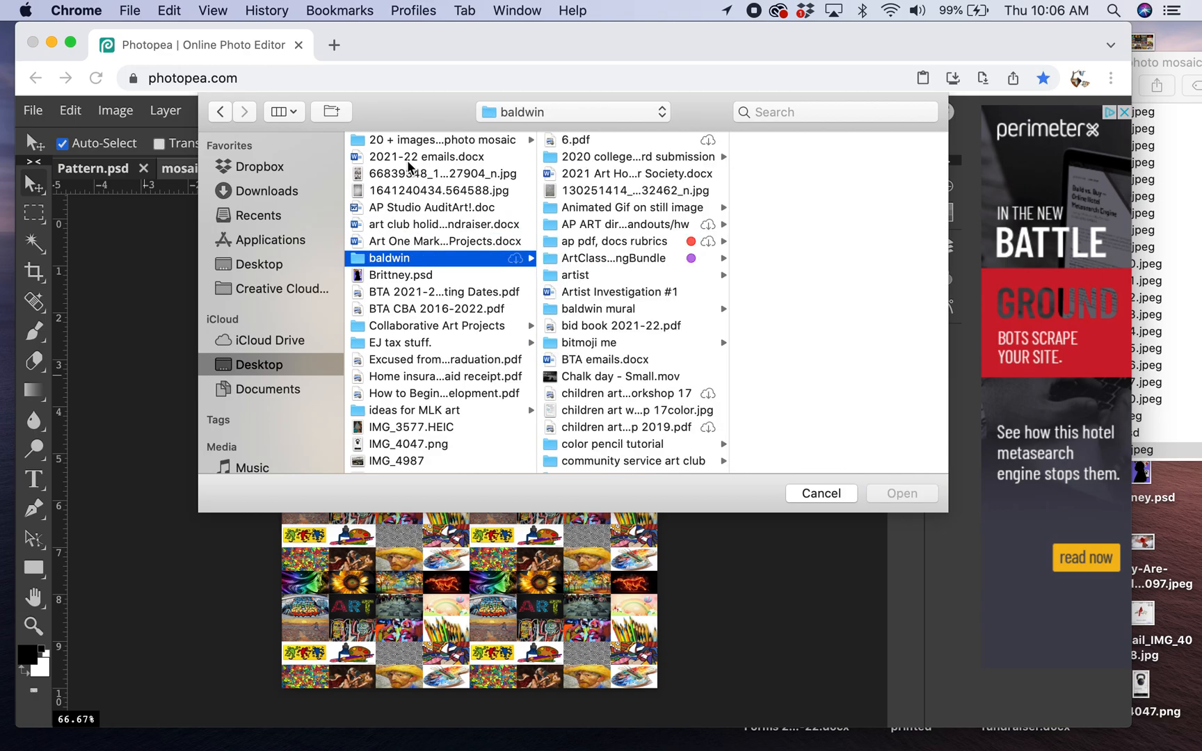
key("Down")
key("Down")
key("Down")
key("Down")
key("Down")
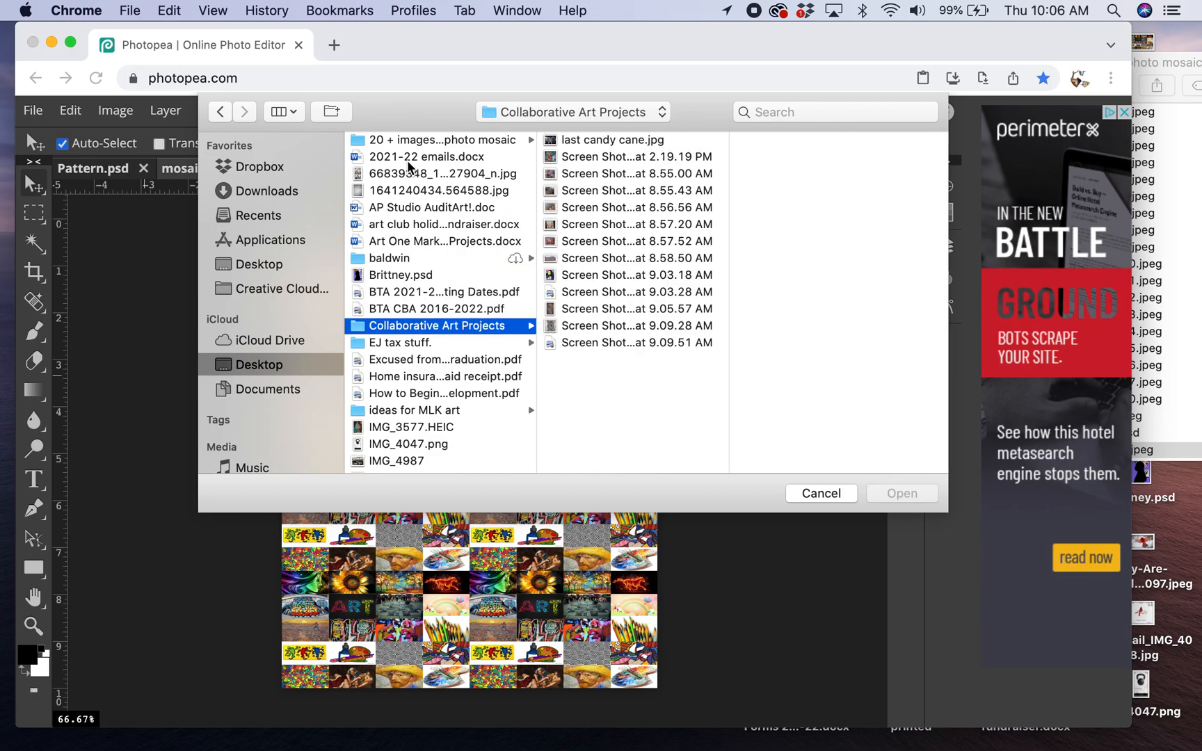
key("Down")
key("Down")
key("Down")
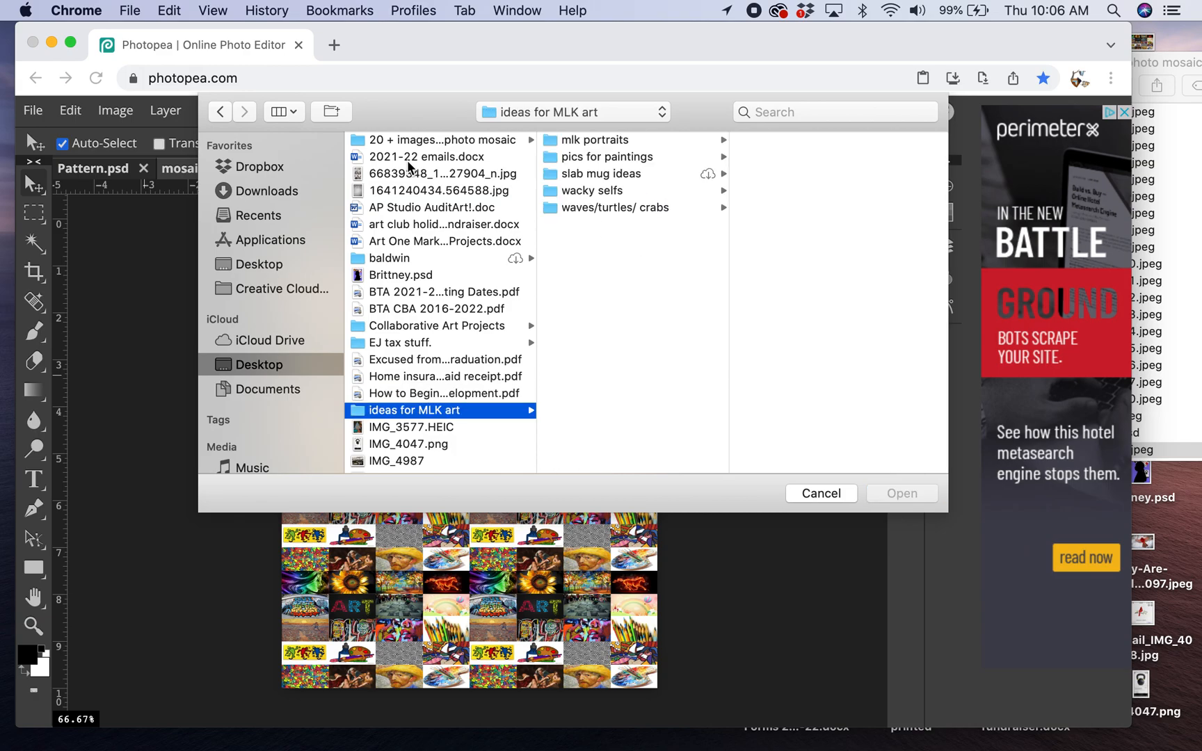
key("Down")
key("Down")
key("Down")
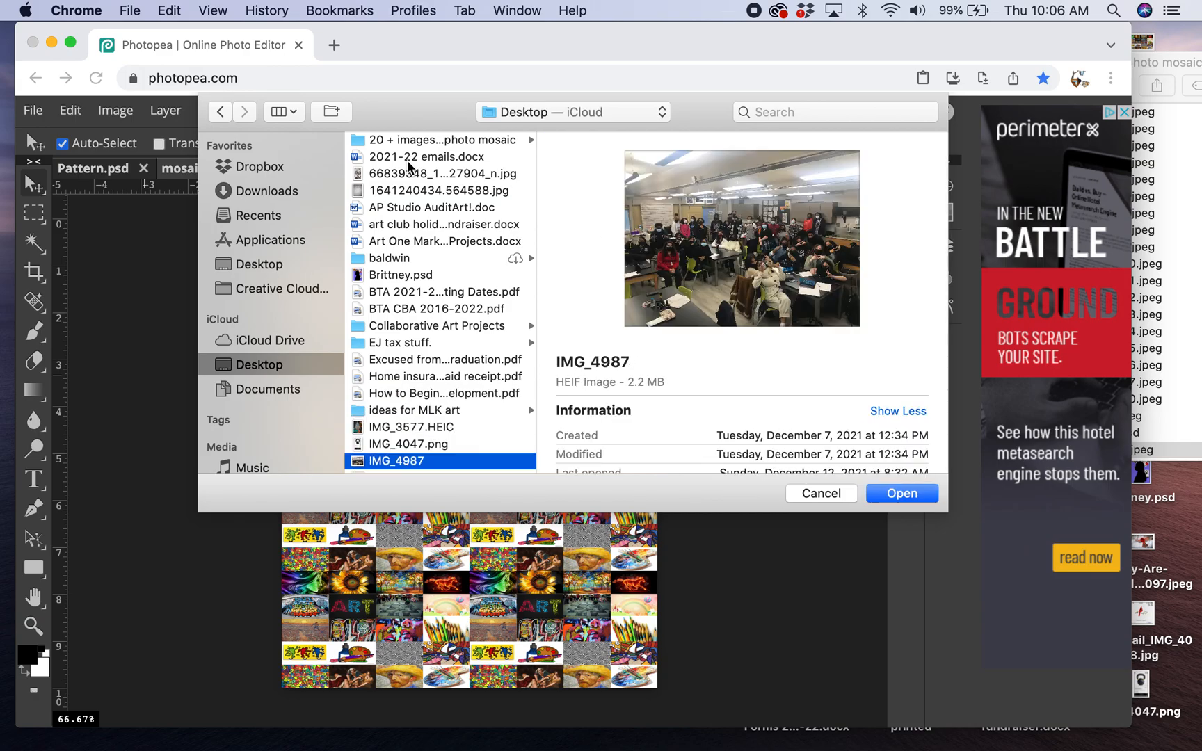
key("Down")
key("Down")
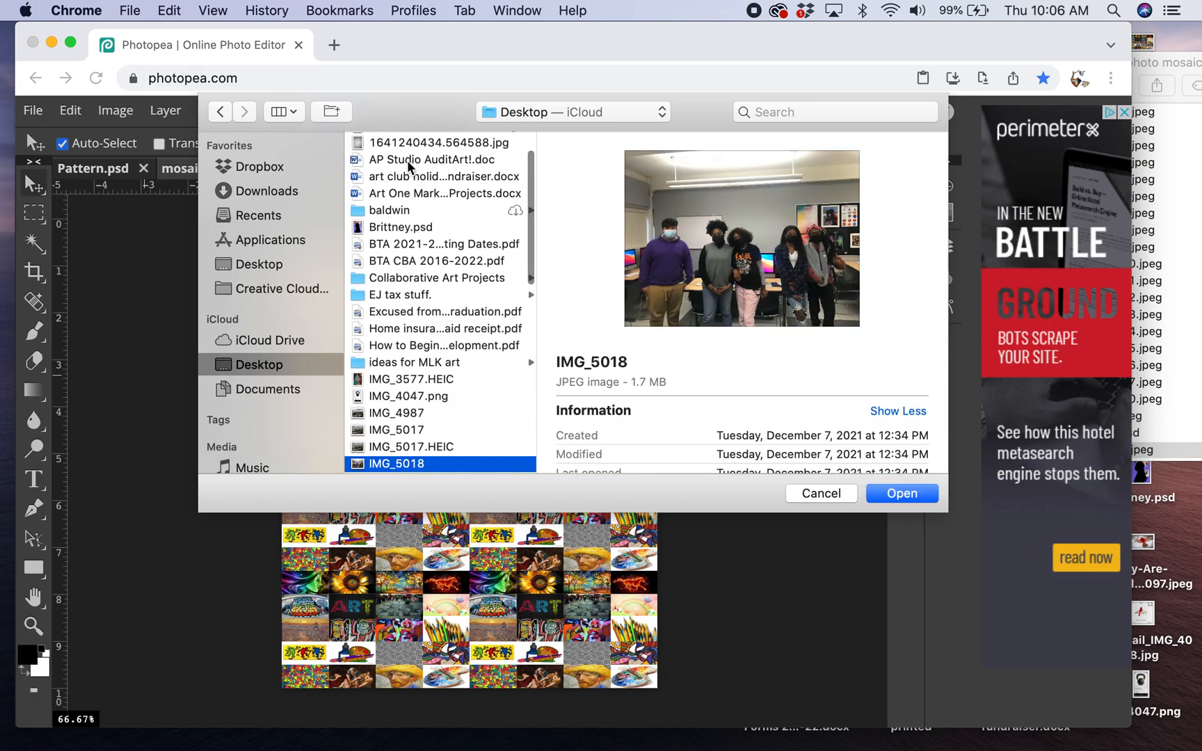
key("Down")
key("Down")
key("Down")
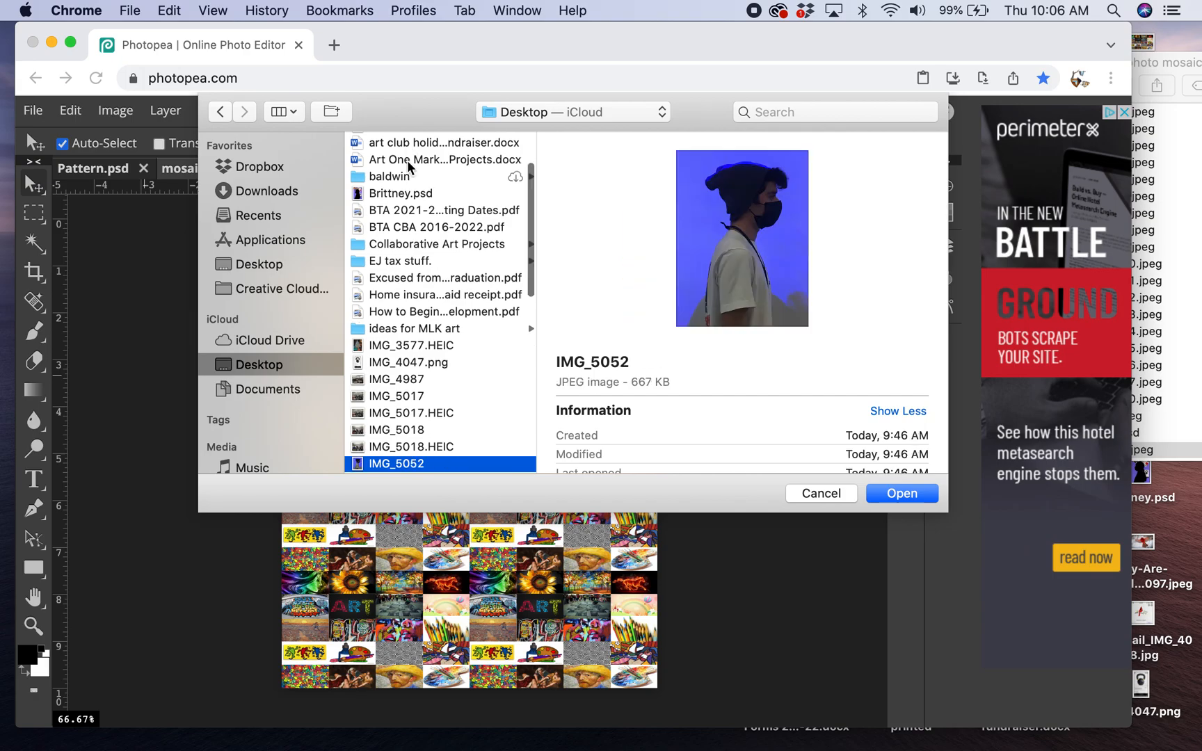
key("Down")
key("Down")
key("Down")
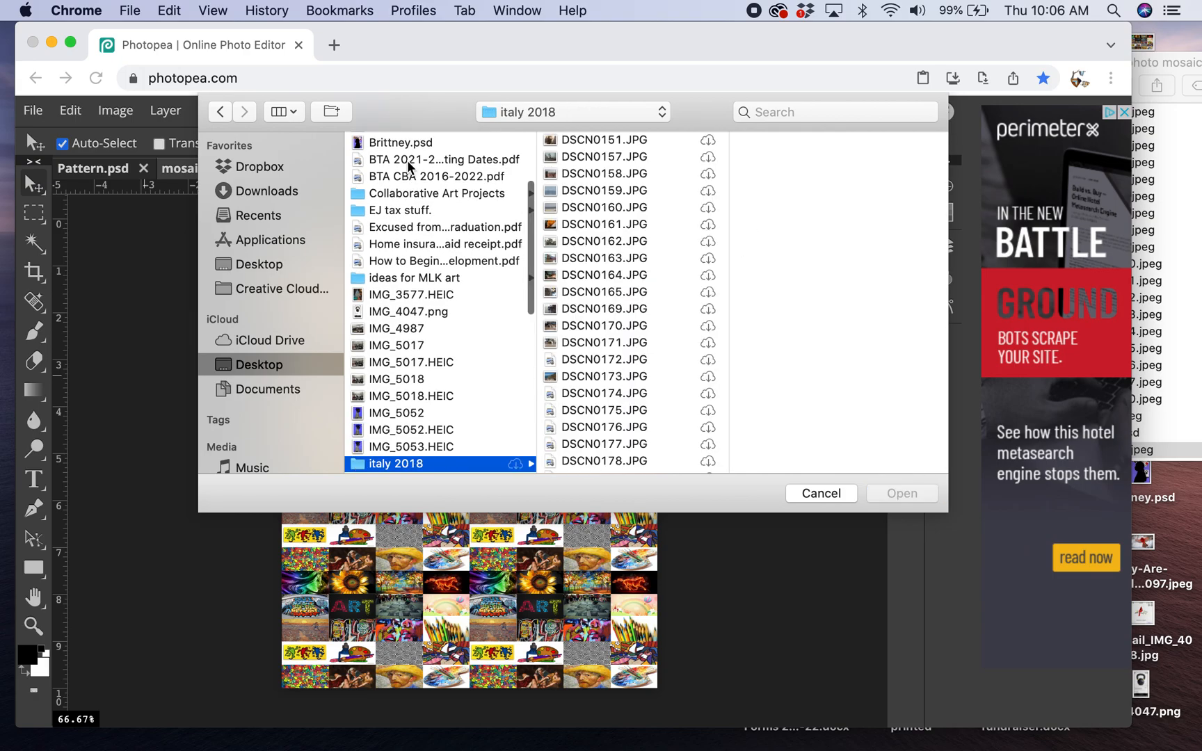
key("Down")
key("Down")
key("Down")
key("Down")
key("Down")
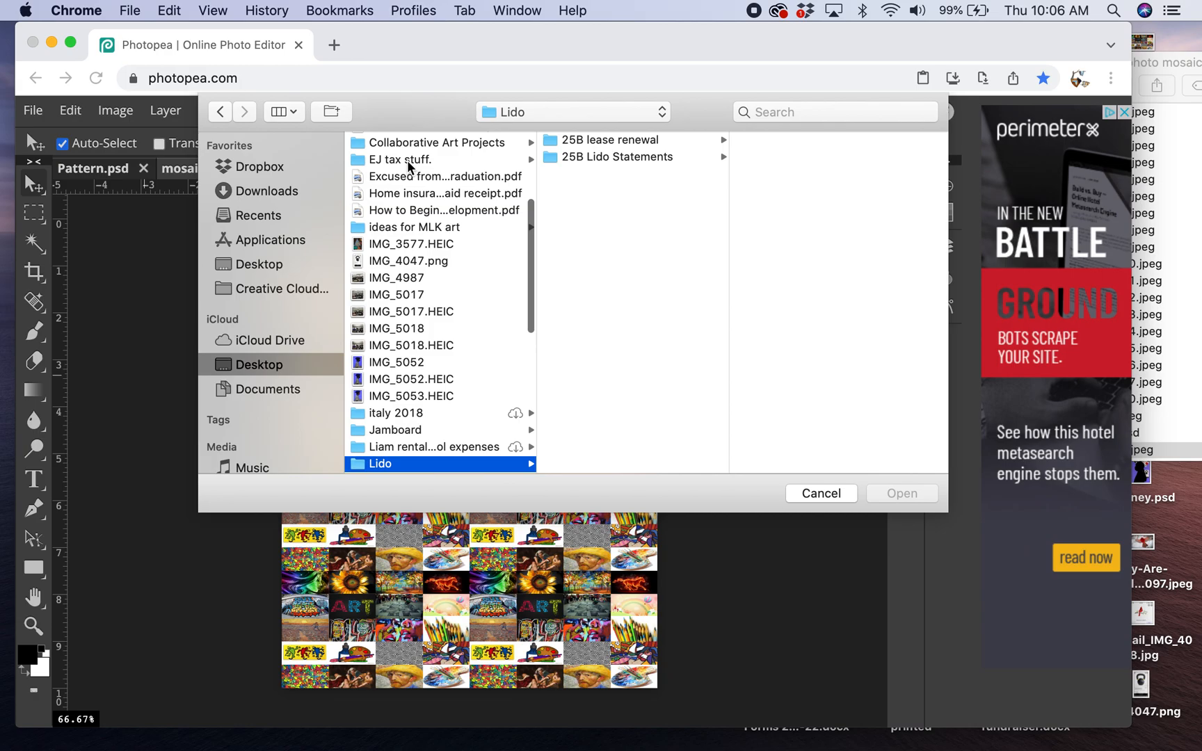
key("Down")
key("Down")
key("Down")
key("Down")
key("Down")
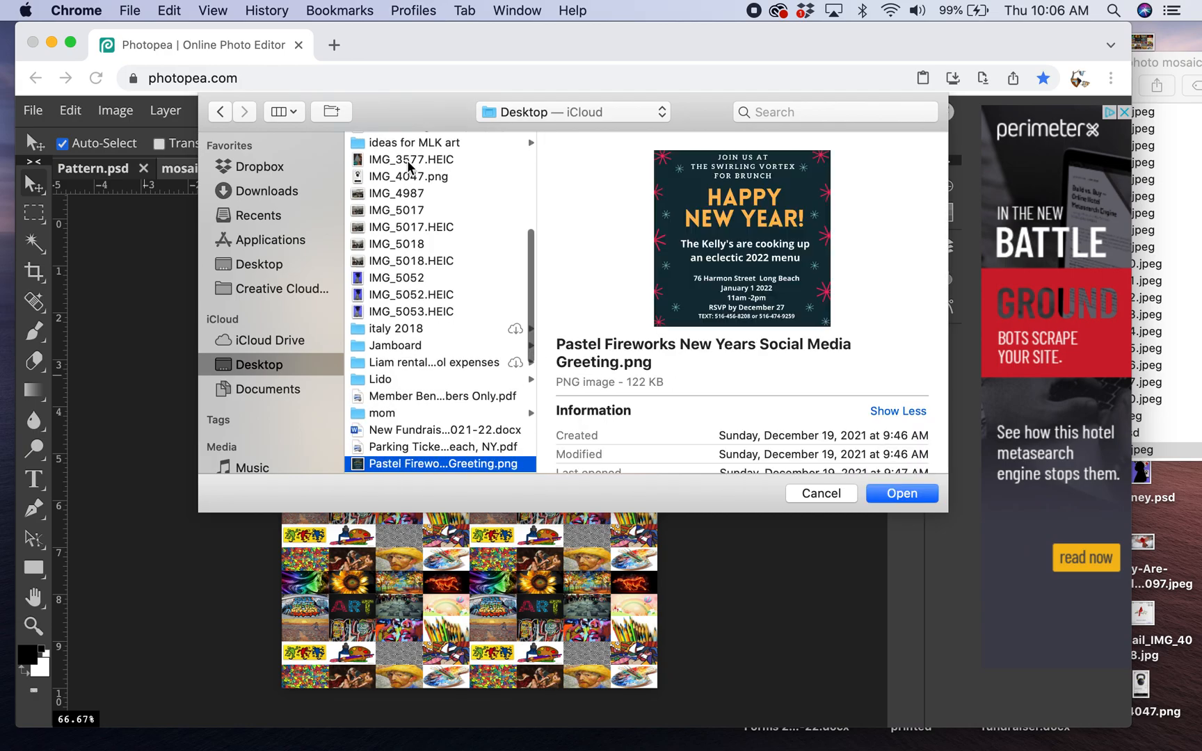
key("Up")
key("Down")
key("Down")
key("Down")
key("Down")
key("Down")
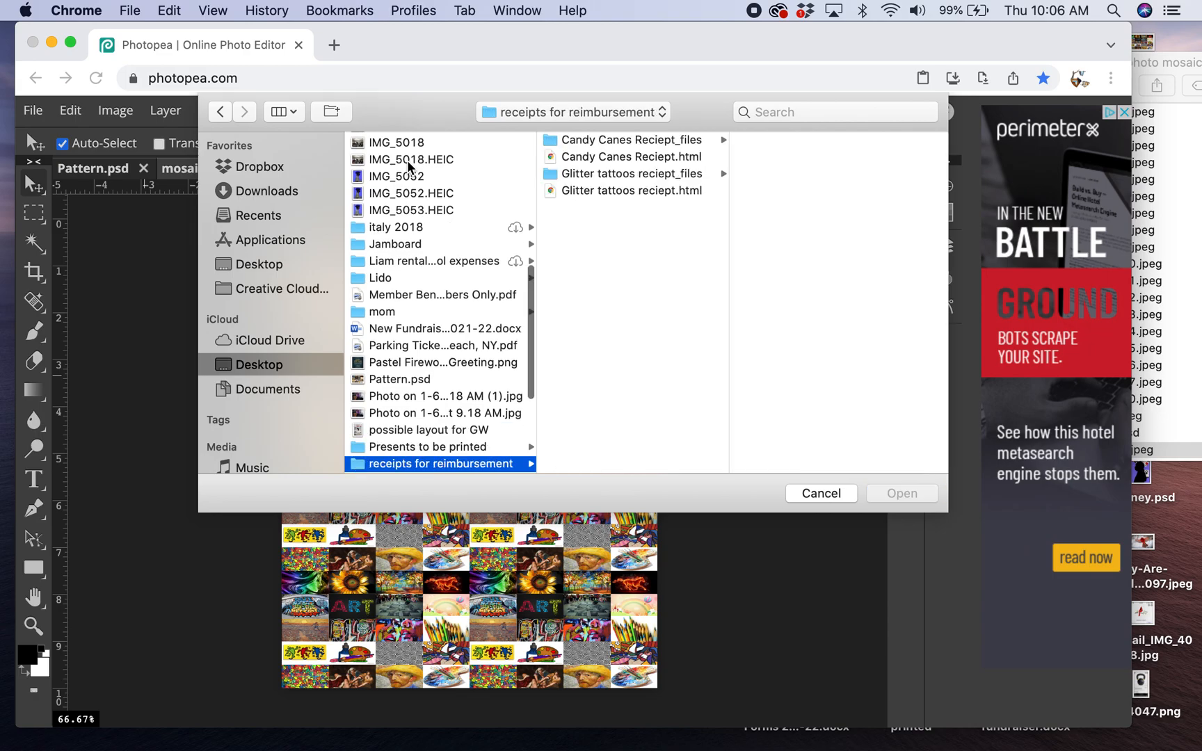
key("Up")
key("Down")
key("Down")
key("Down")
key("Down")
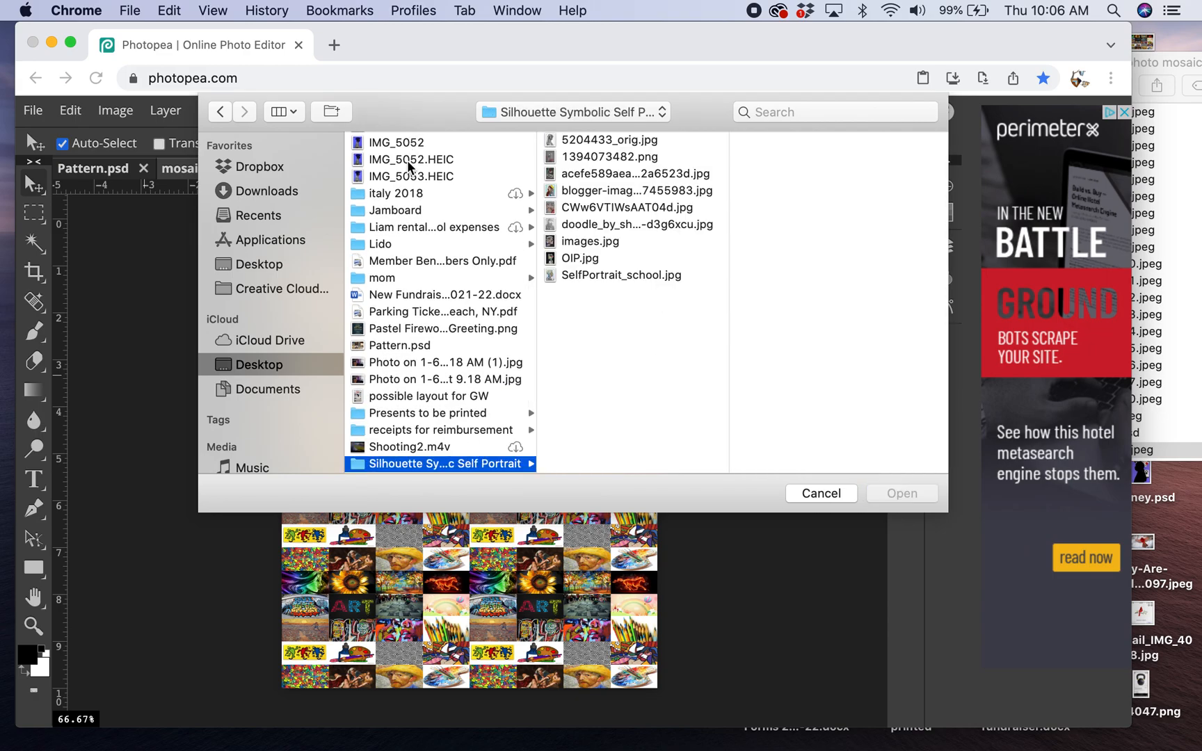
key("Down")
key("Down")
key("Down")
key("Down")
key("Down")
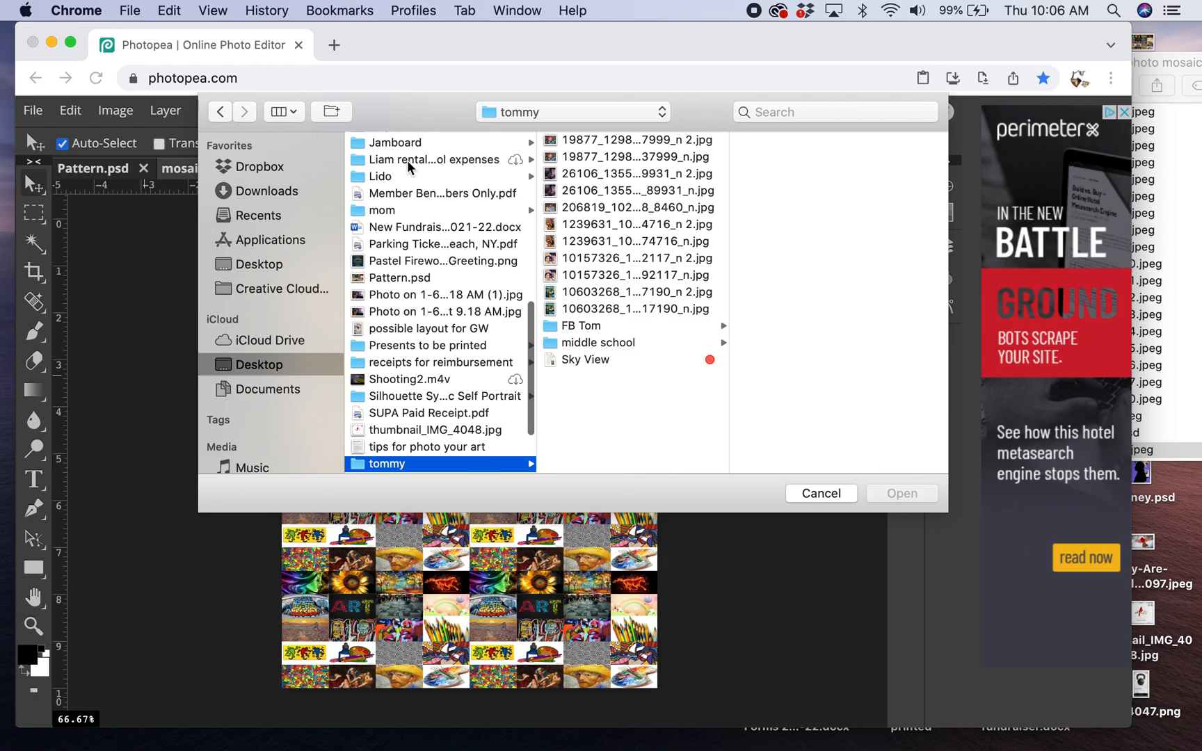
key("Down")
key("Down")
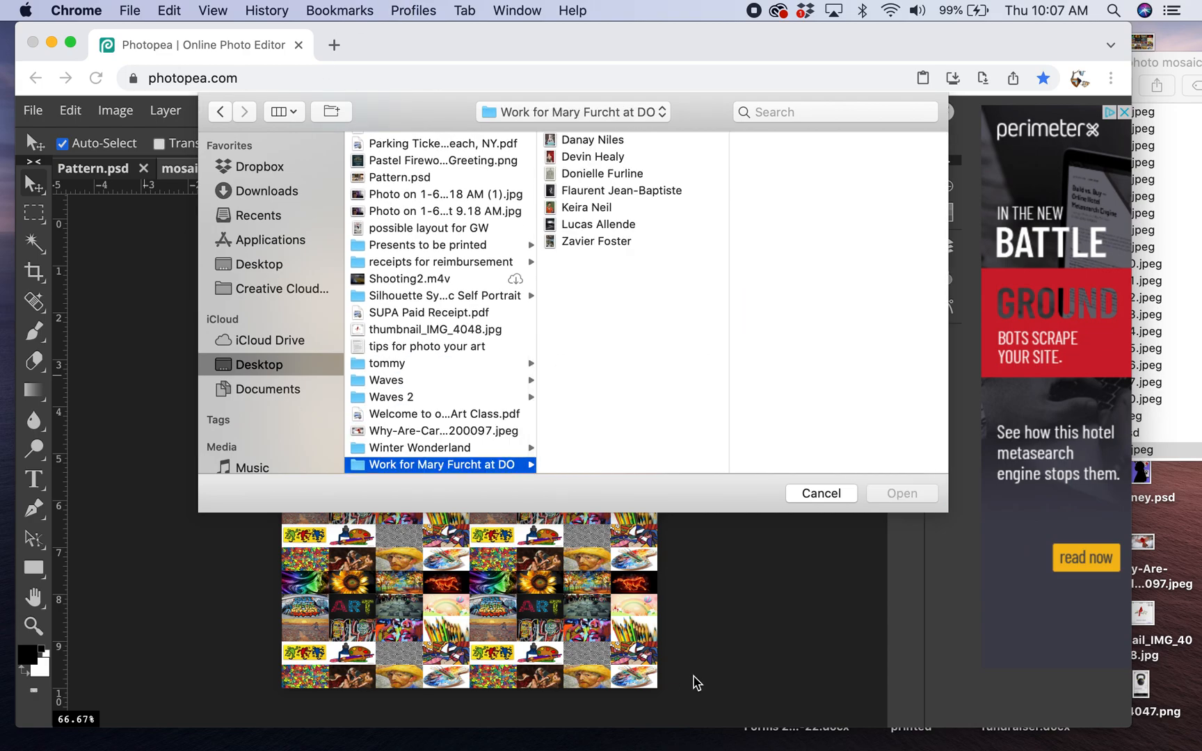
left_click(818, 495)
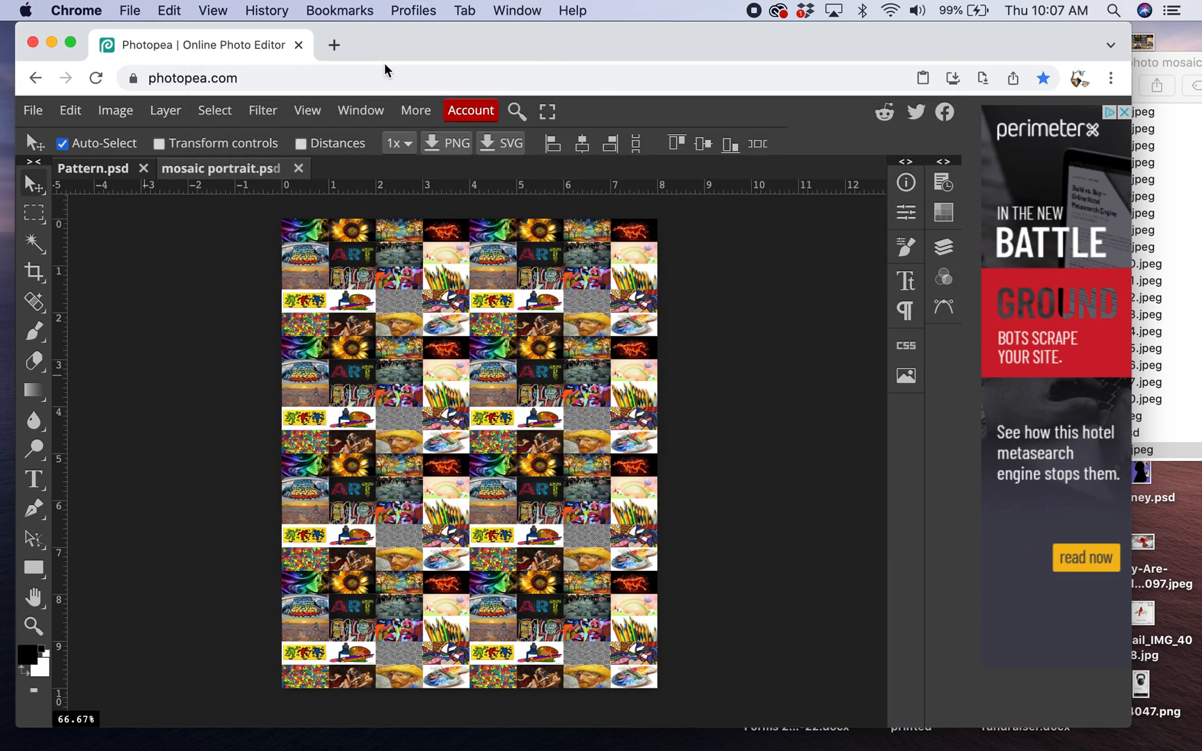
- Open My Drive in Google Drive in a new browser tab
left_click(334, 45)
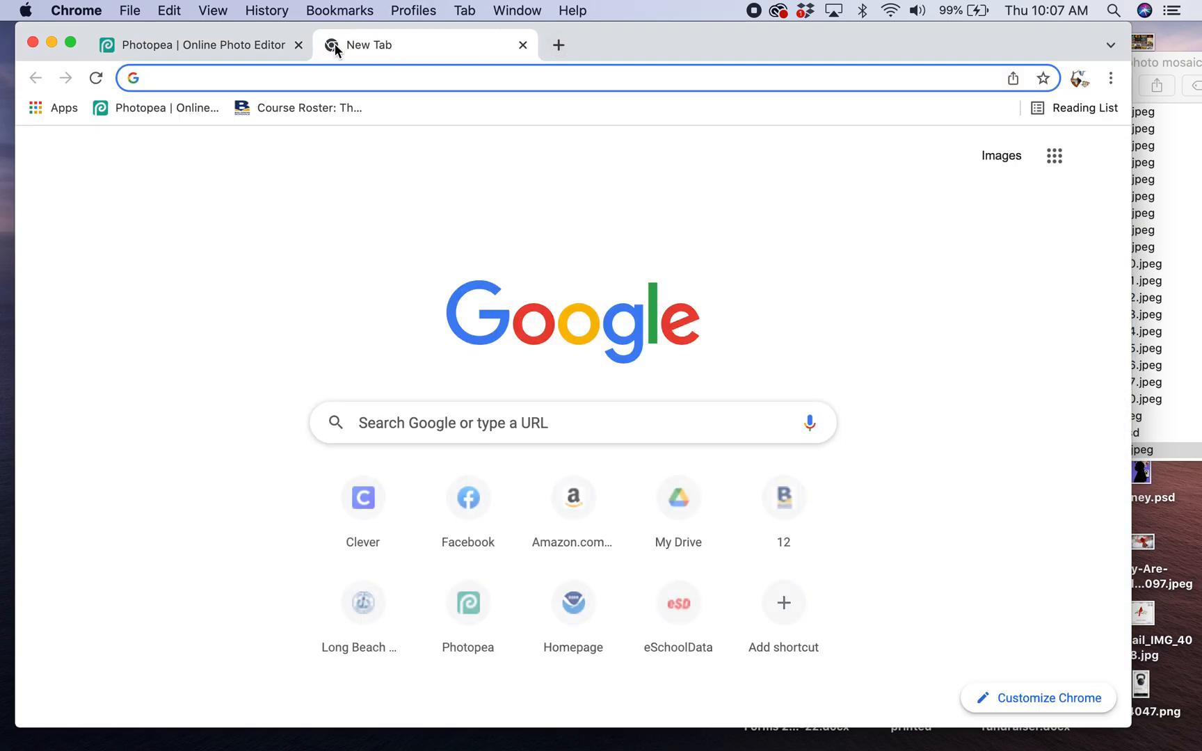
type("drive.google.com/drive/my-drive")
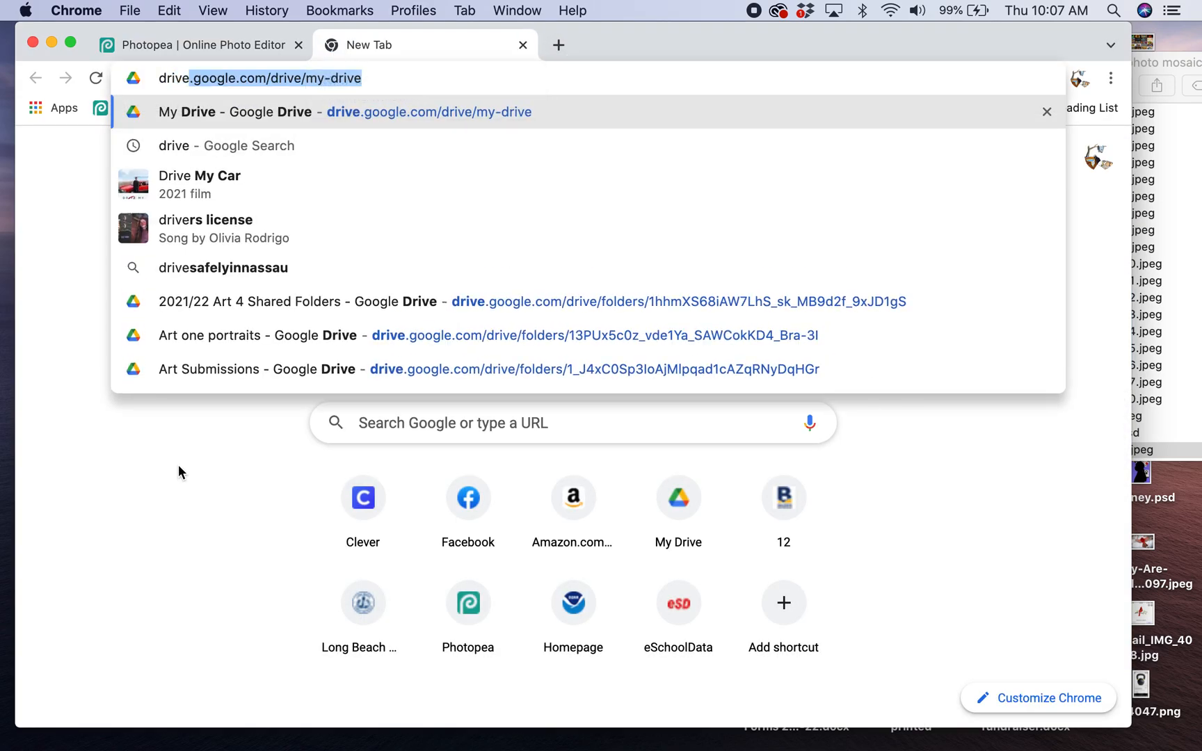
key("Return")
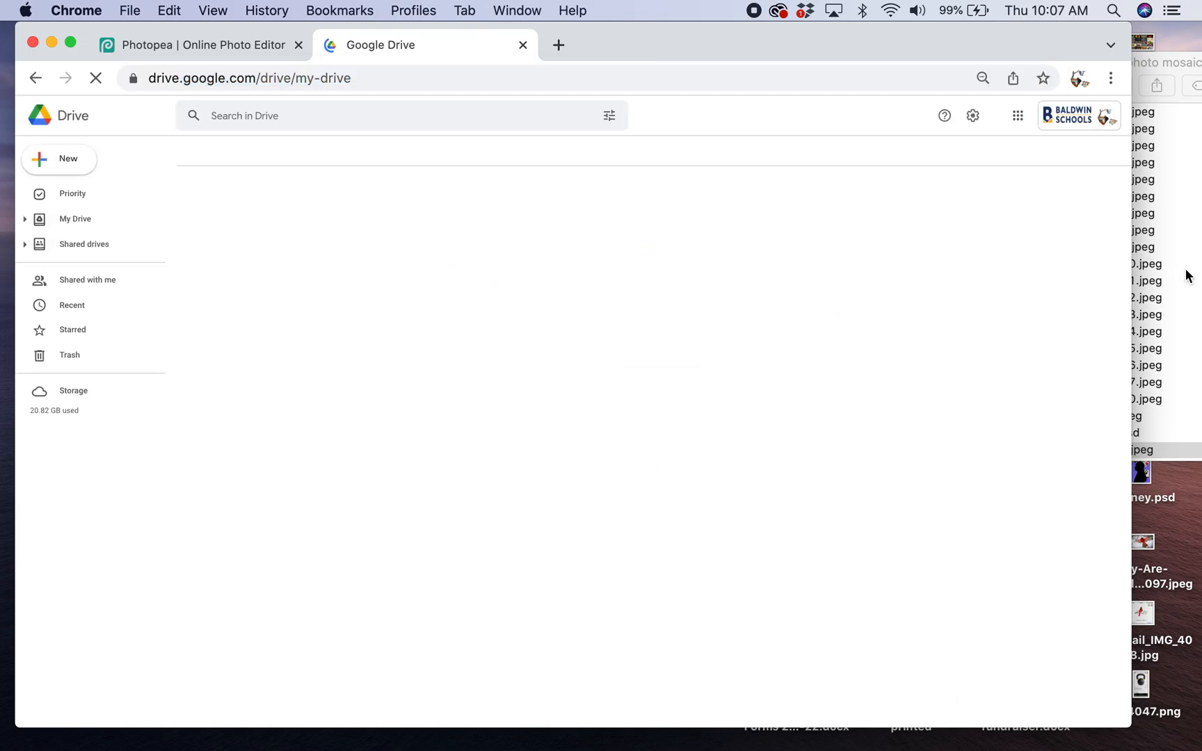
- Switch to Finder, look through the Desktop folder for a portrait photo and preview the Photo on 1-6 (1).jpg file
left_click(1188, 276)
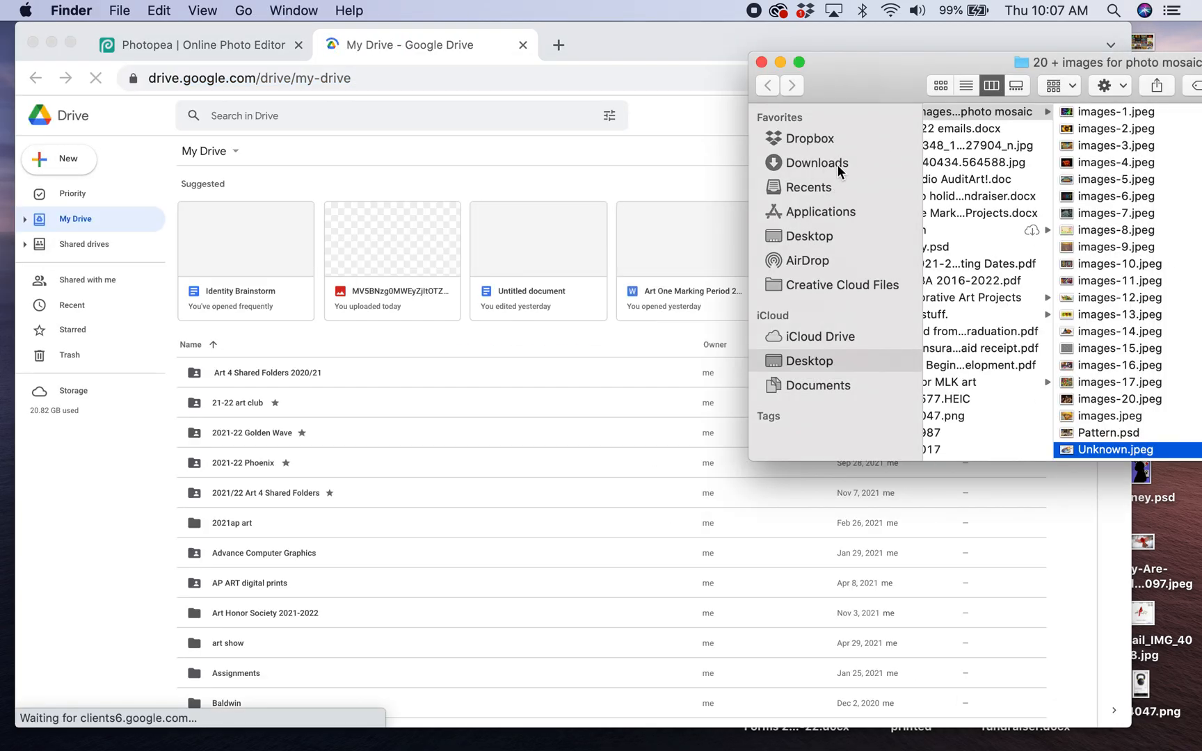
left_click(825, 237)
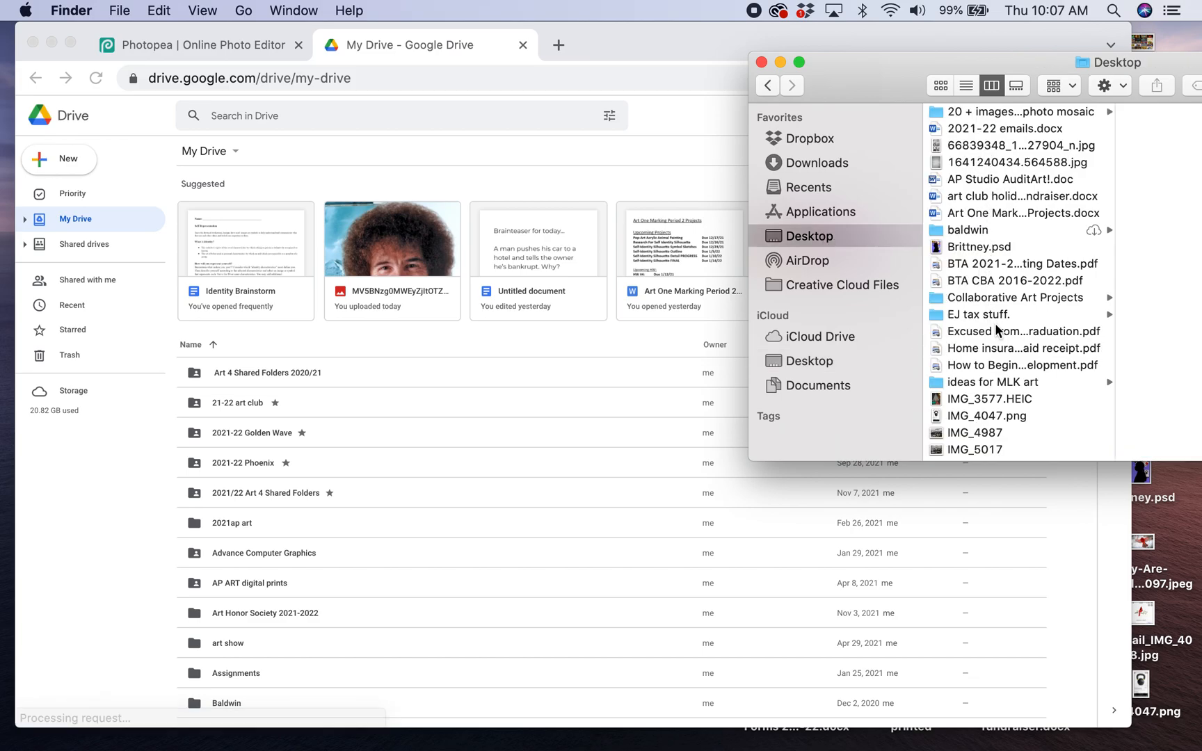
scroll(994, 323, "down", 10)
scroll(988, 395, "down", 6)
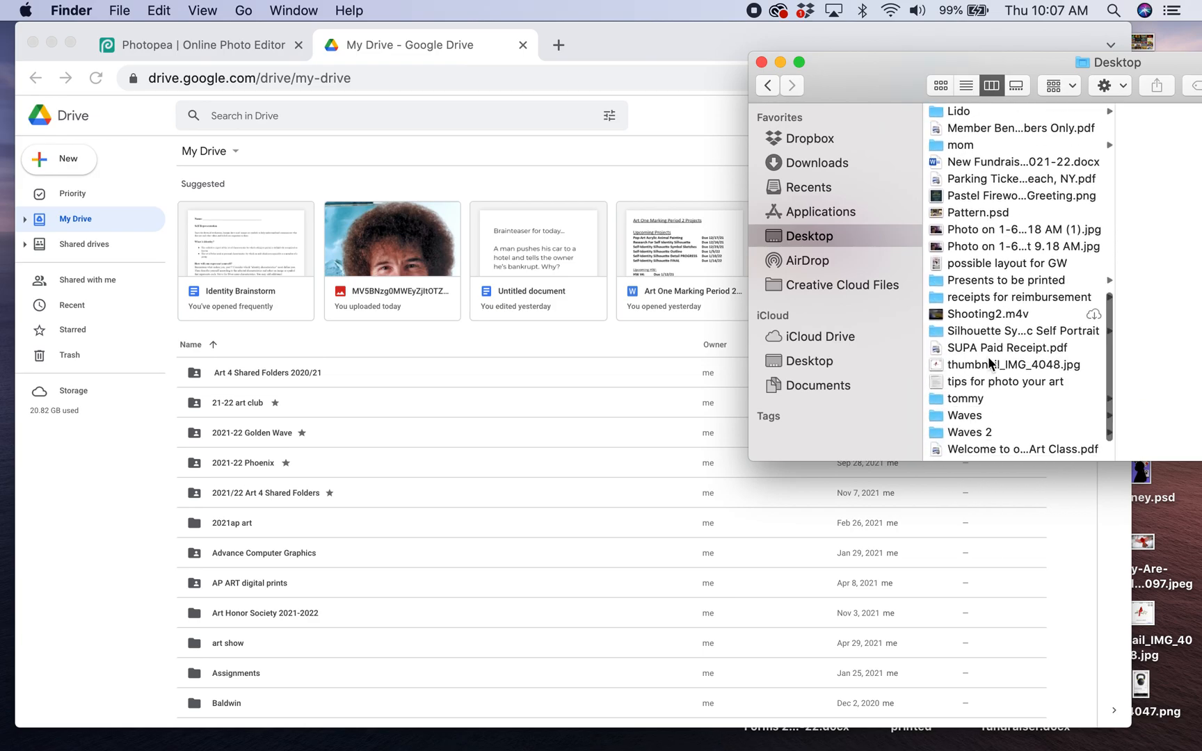
left_click(1002, 230)
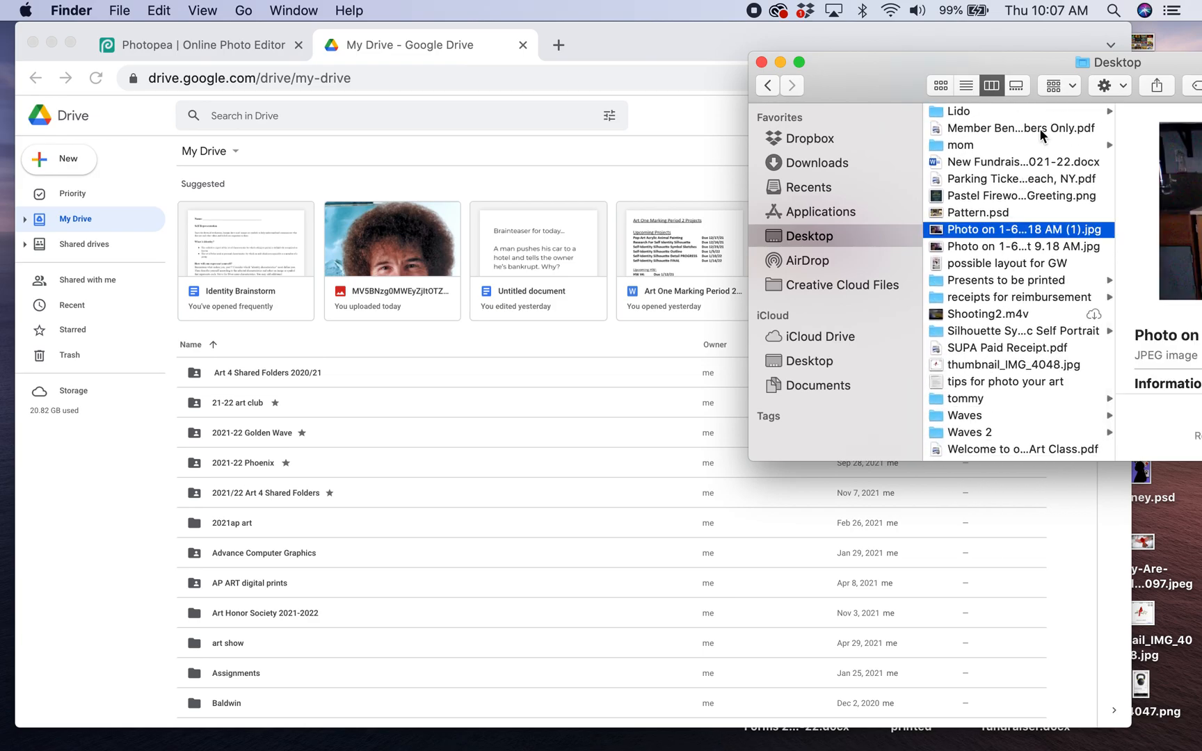
- Return to Google Drive, open the suggested MV5BNzg0MWE JPG portrait of the curly-haired painter, and download it
left_click(573, 431)
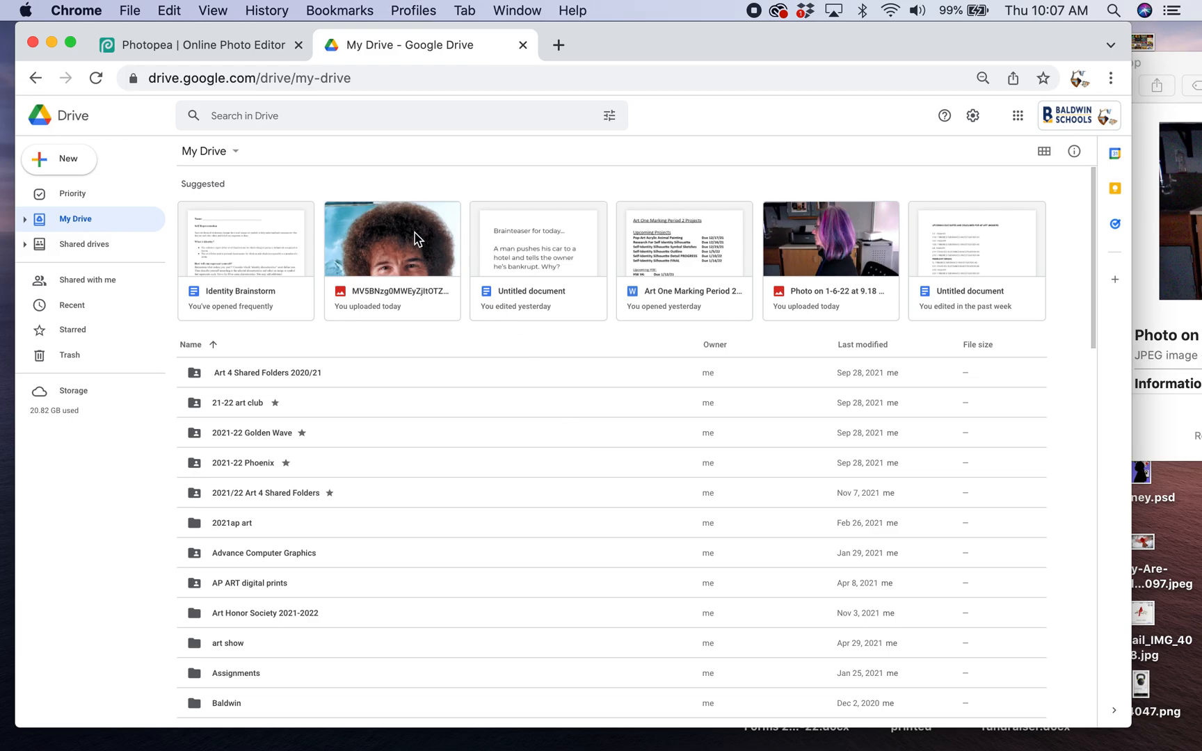
left_click(403, 250)
double_click(404, 250)
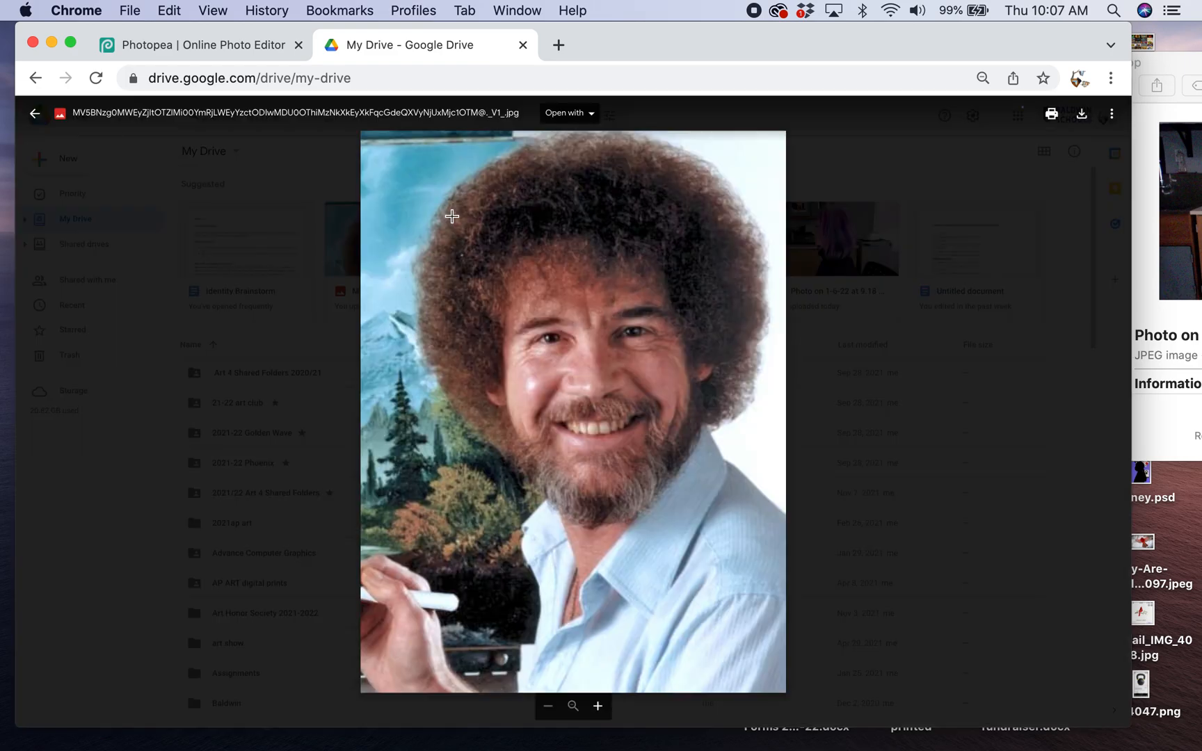
left_click(1081, 118)
- Place the downloaded JPG portrait into the mosaic portrait document in Photopea and dismiss the browser's download bar
left_click_drag(785, 32, 1000, 32)
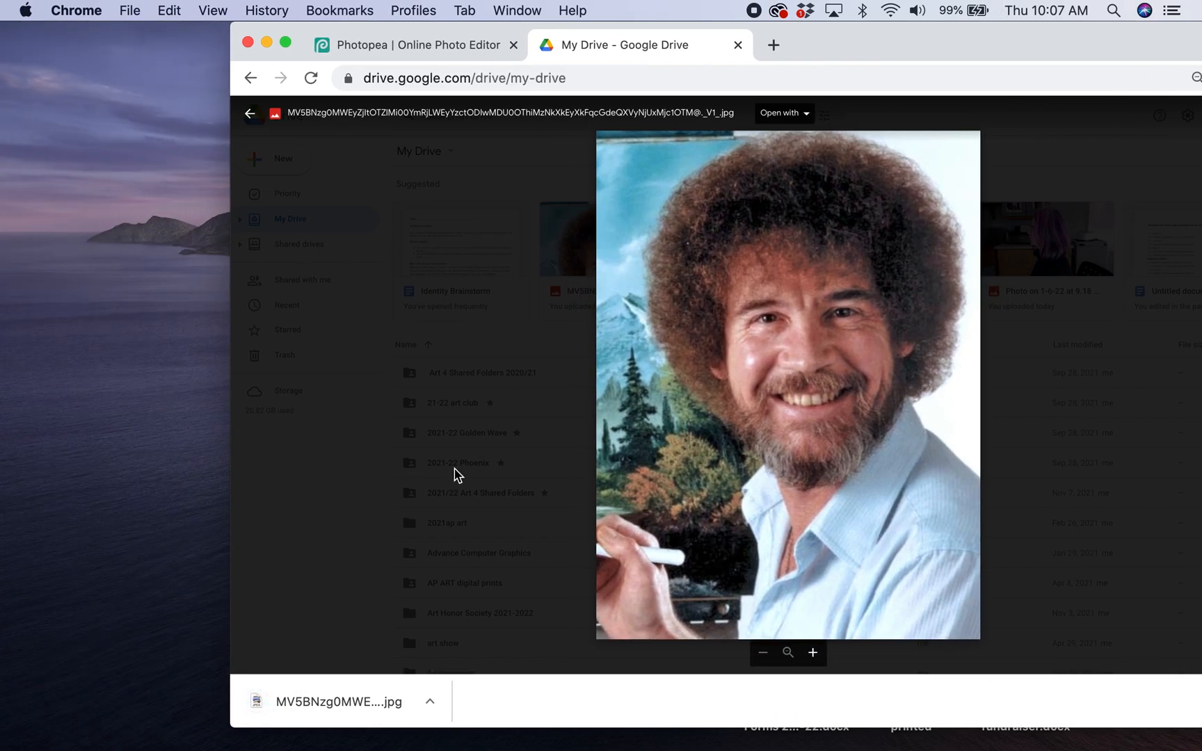
left_click_drag(340, 693, 562, 413)
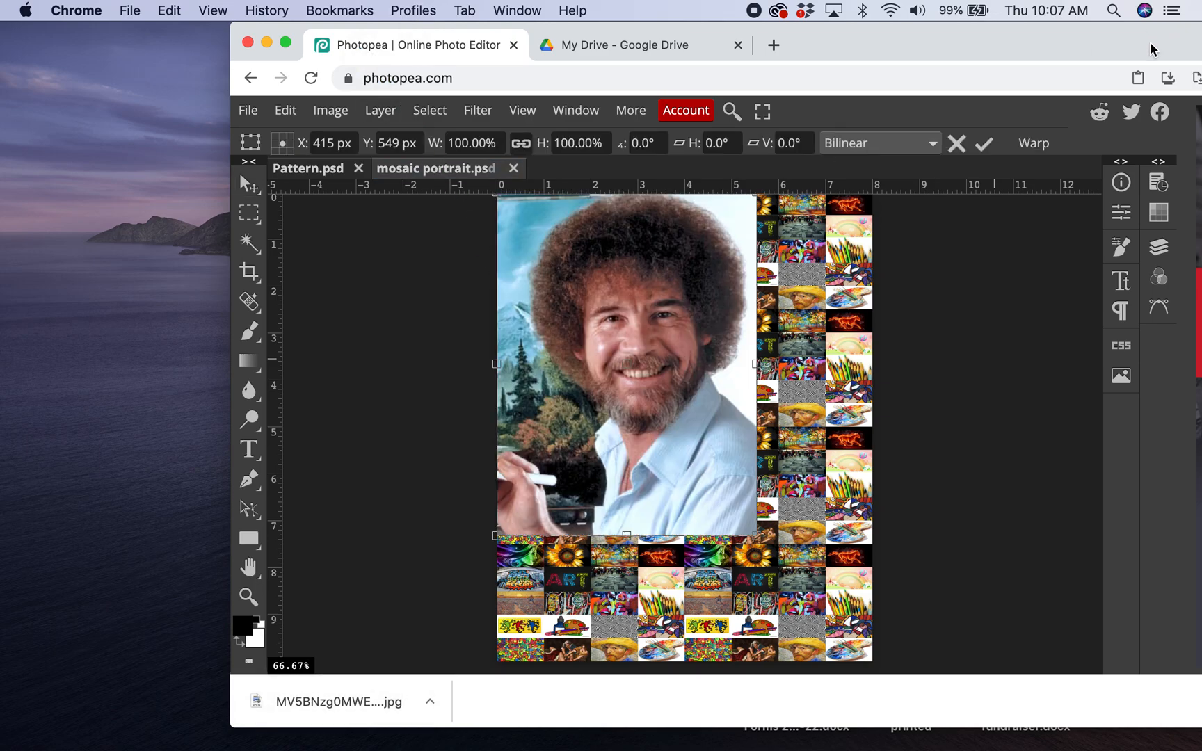
left_click_drag(1151, 36, 1057, 36)
scroll(810, 344, "down", 2)
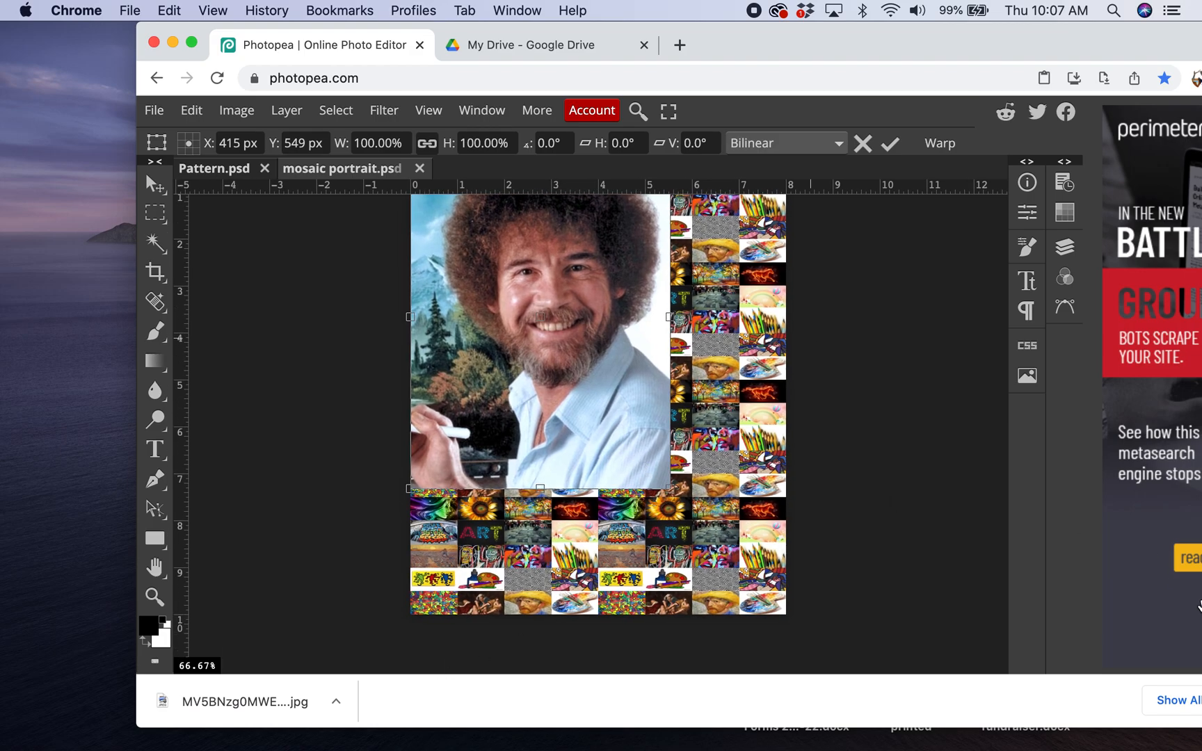
left_click_drag(1163, 29, 1027, 28)
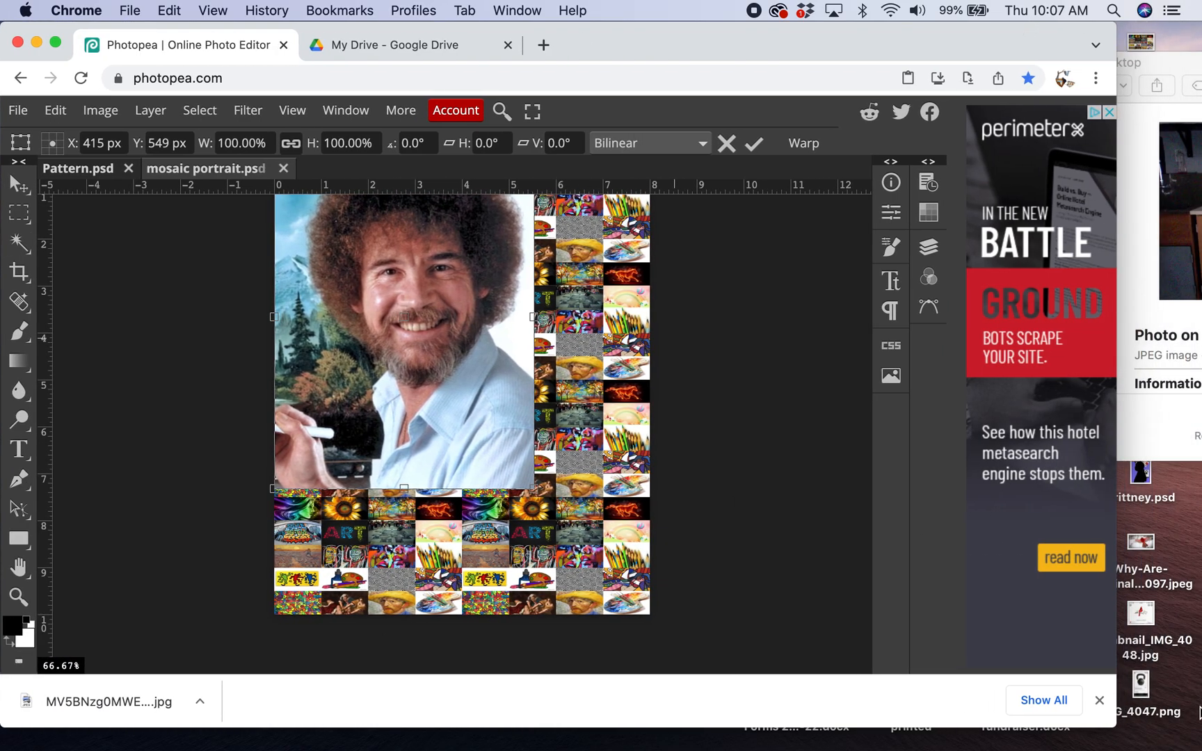
left_click(1098, 700)
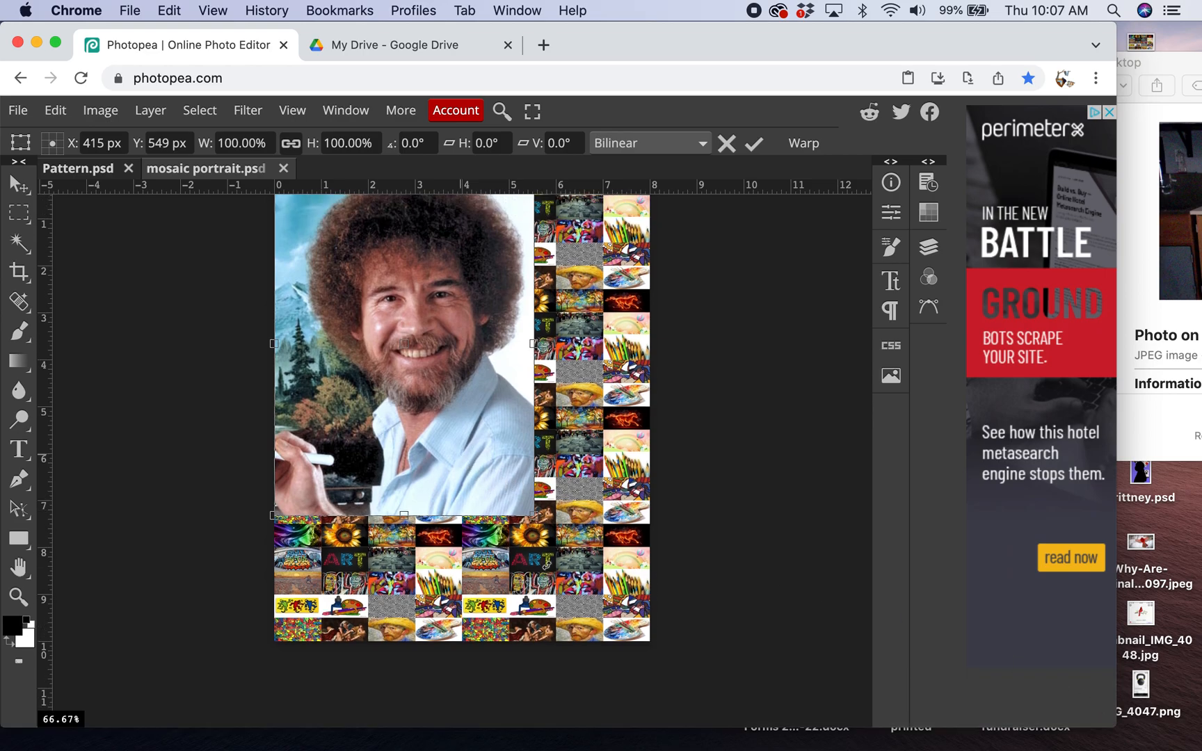
- Scale the placed portrait to about 146% wide and 140% high so it covers the whole canvas, and apply the transform
left_click_drag(535, 516, 655, 654)
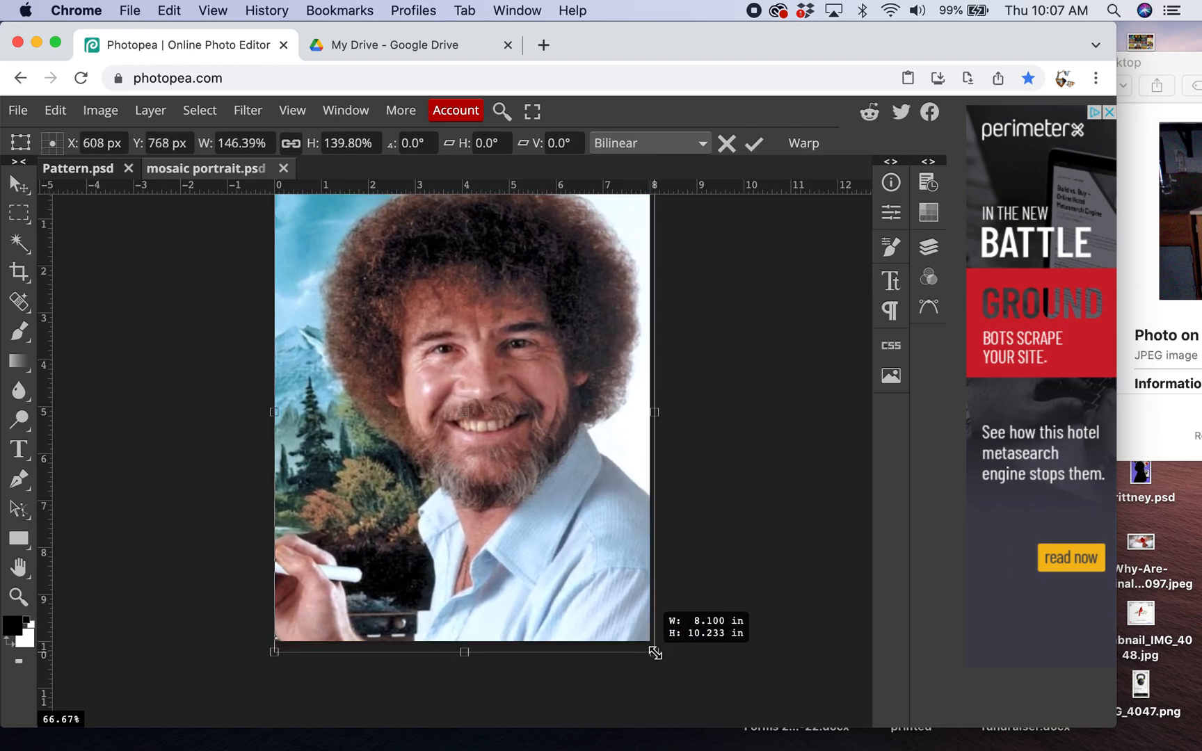
left_click(753, 144)
scroll(739, 332, "up", 2)
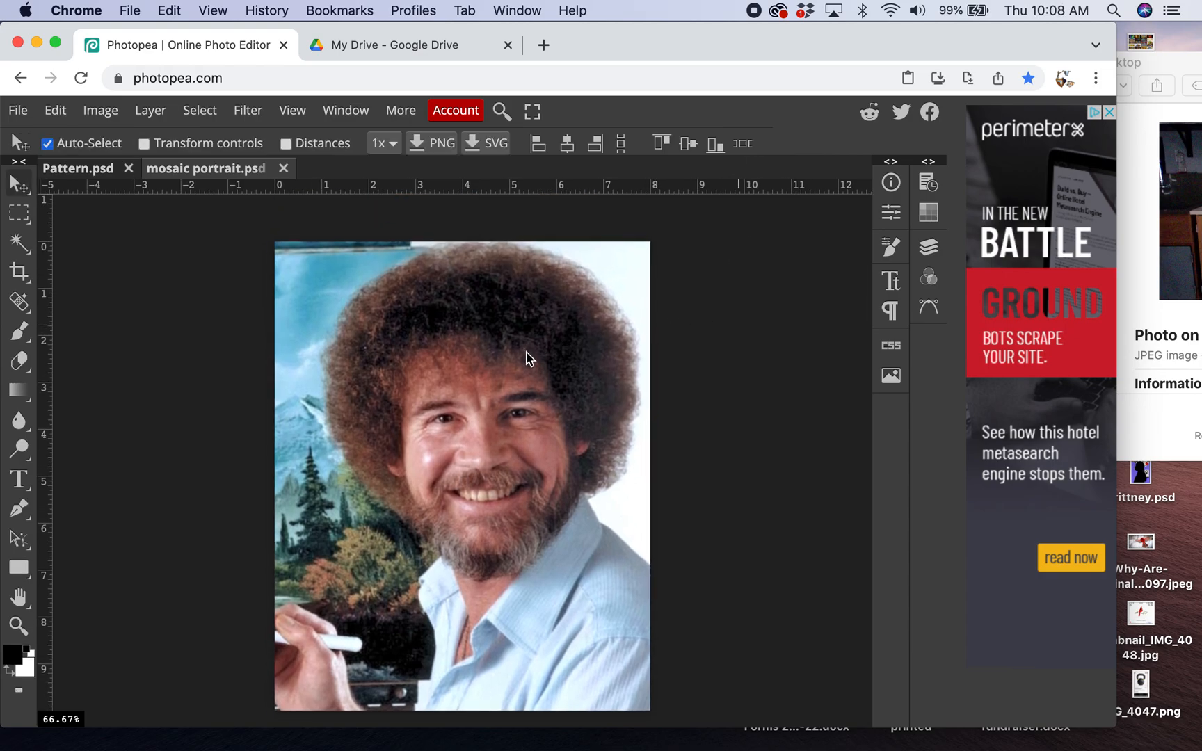
- Set the blend mode of the placed portrait layer to Soft Light over the pattern background
left_click(927, 249)
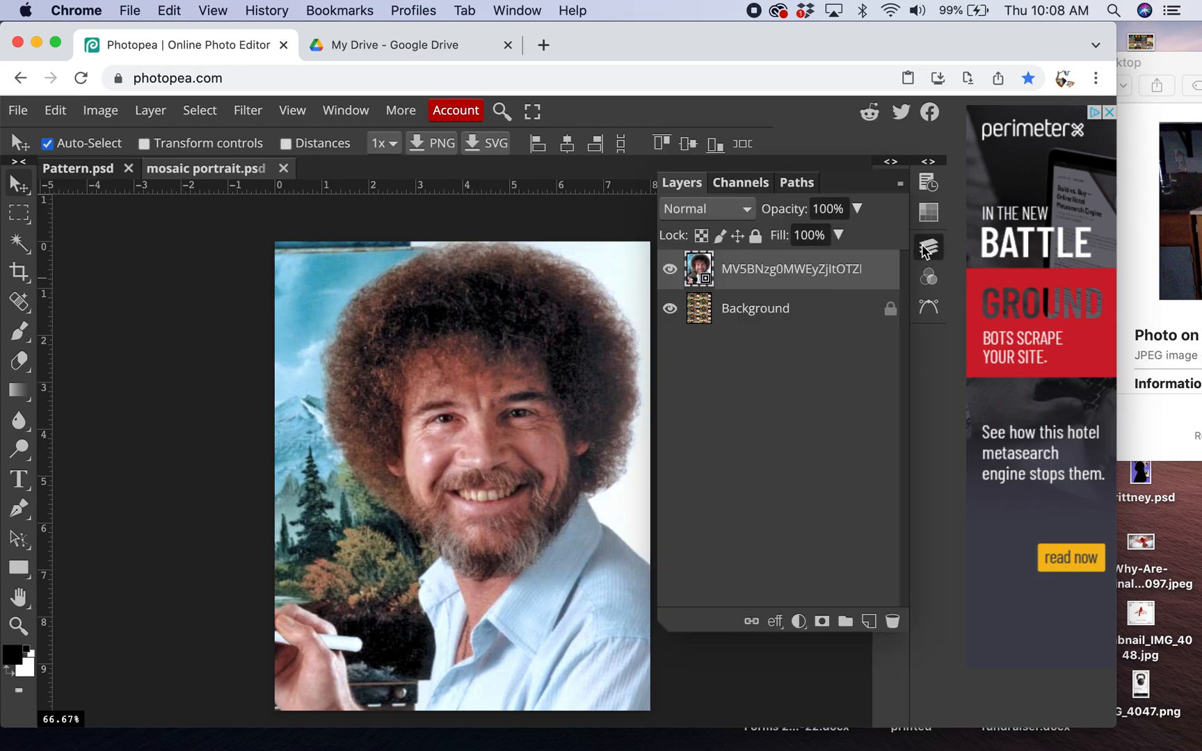
left_click(746, 212)
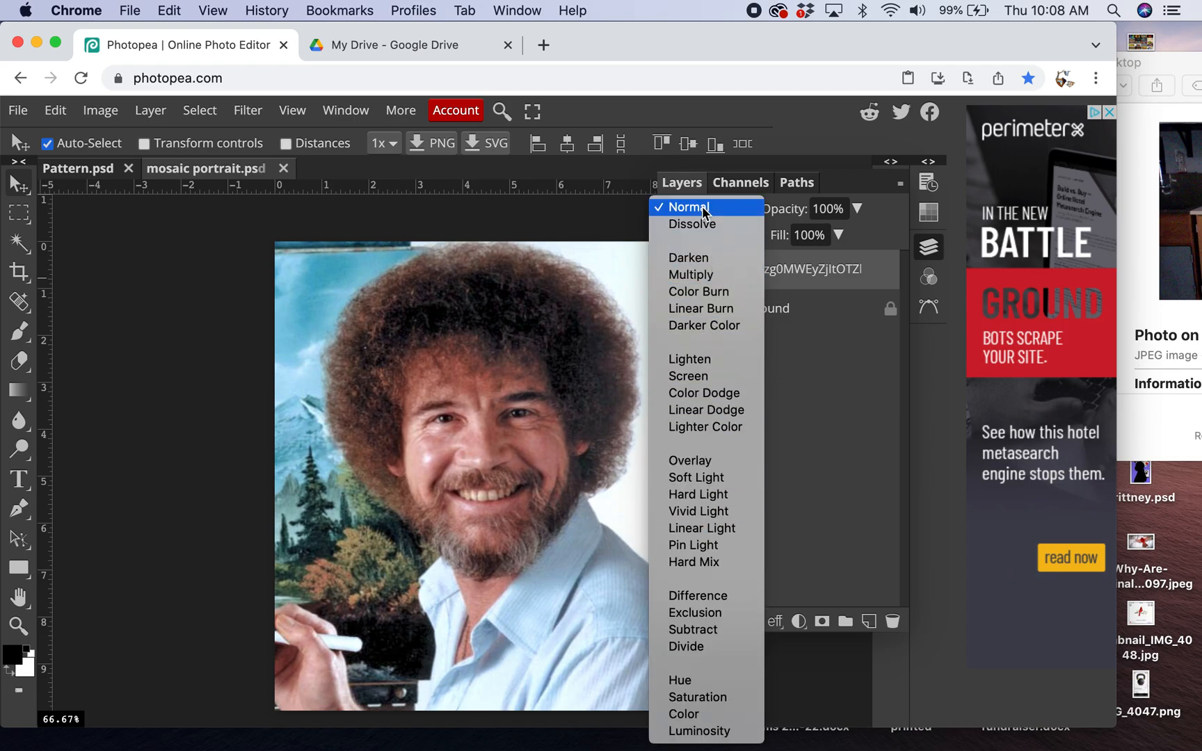
left_click(665, 481)
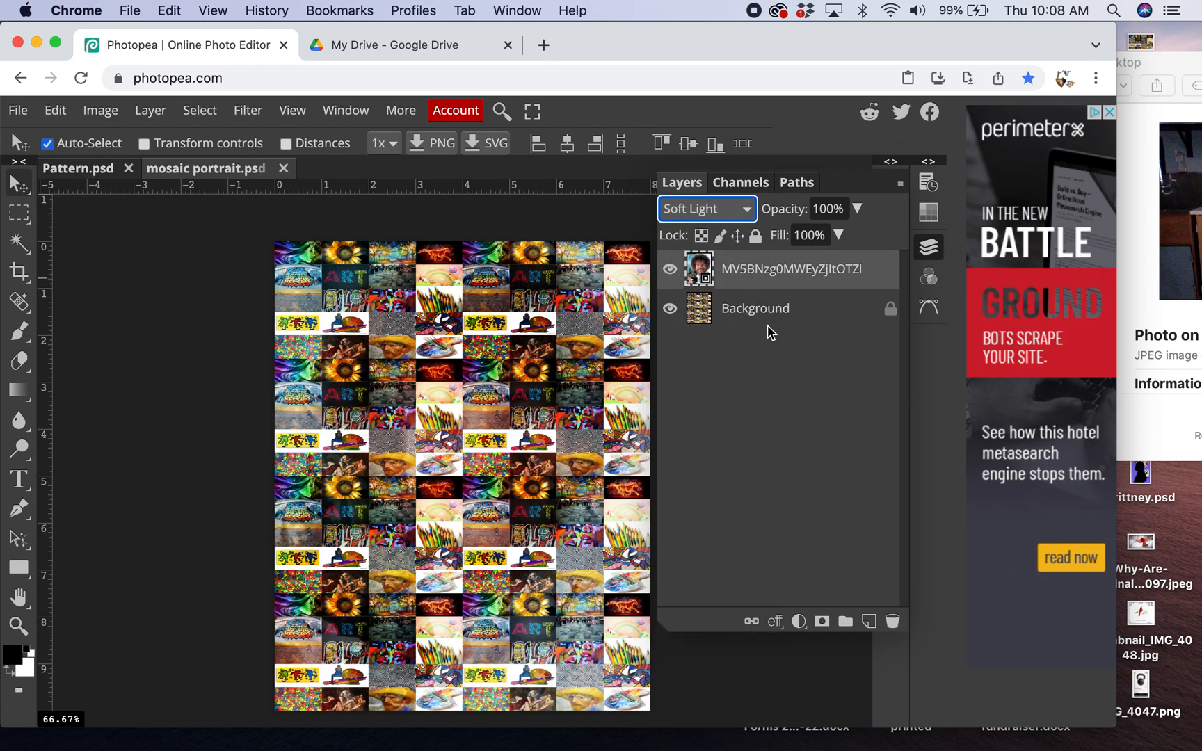
- Lower the opacity of the Background pattern layer to 39% so the portrait shows through the mosaic
left_click(791, 317)
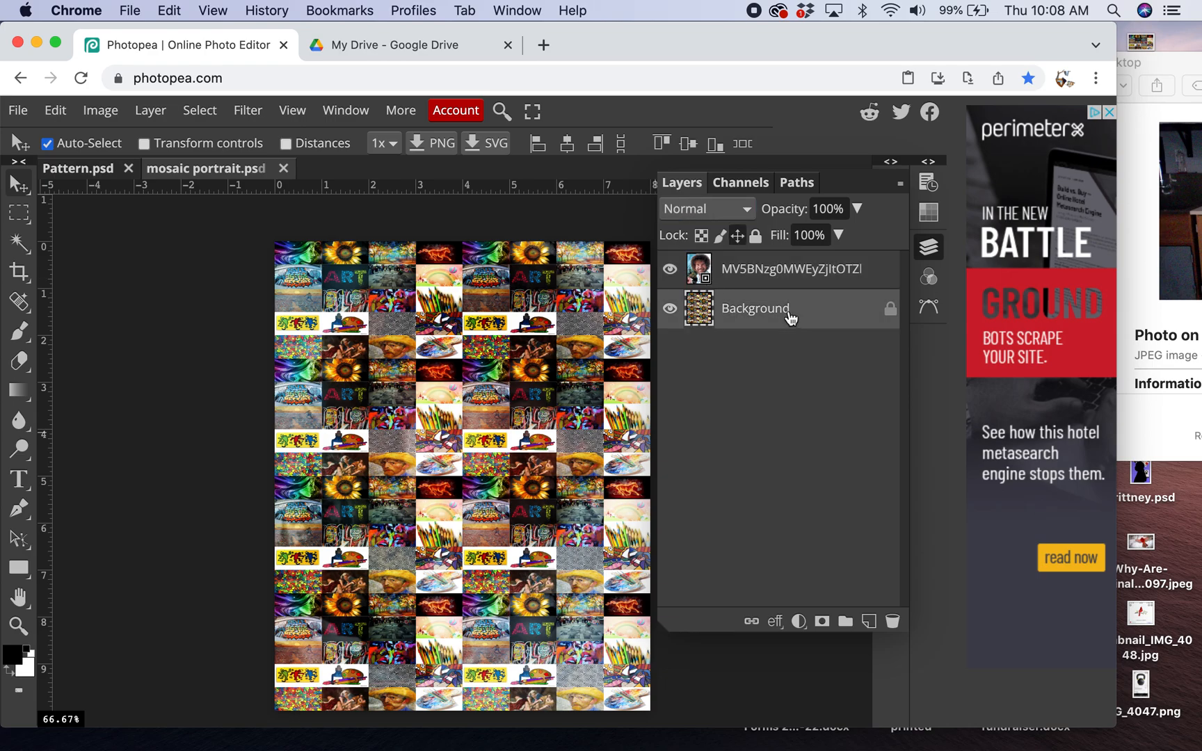
left_click(857, 209)
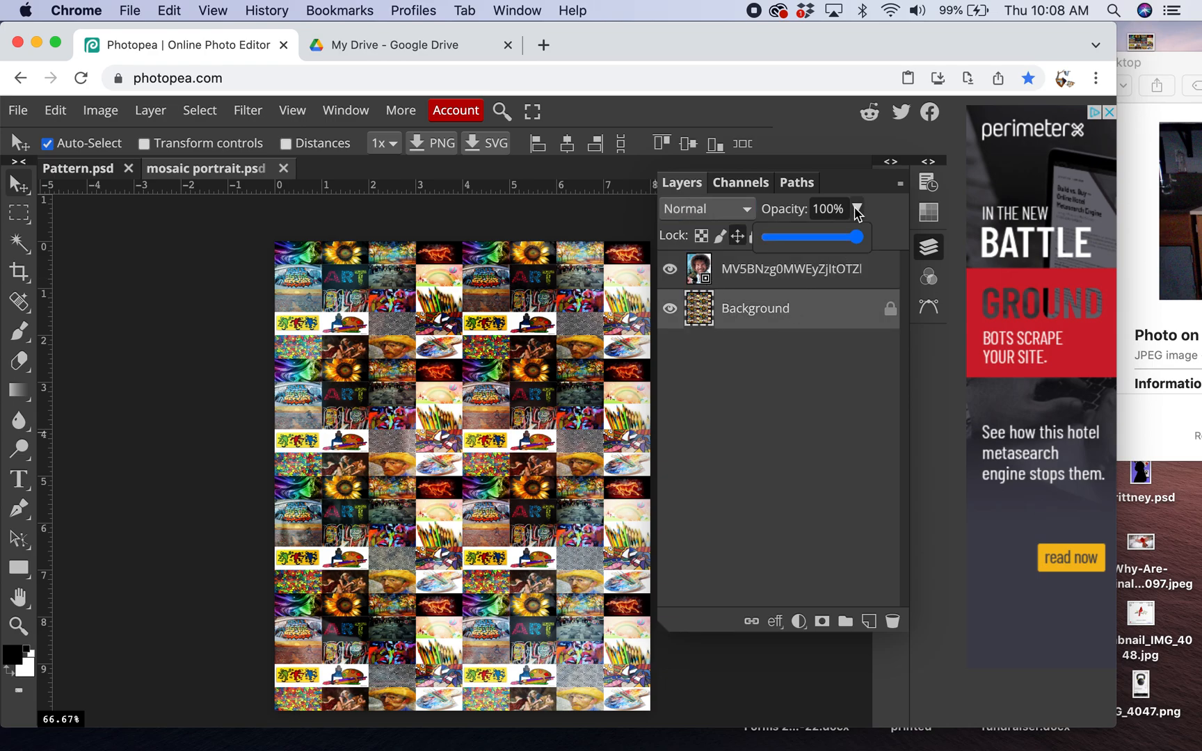
left_click_drag(858, 240, 793, 241)
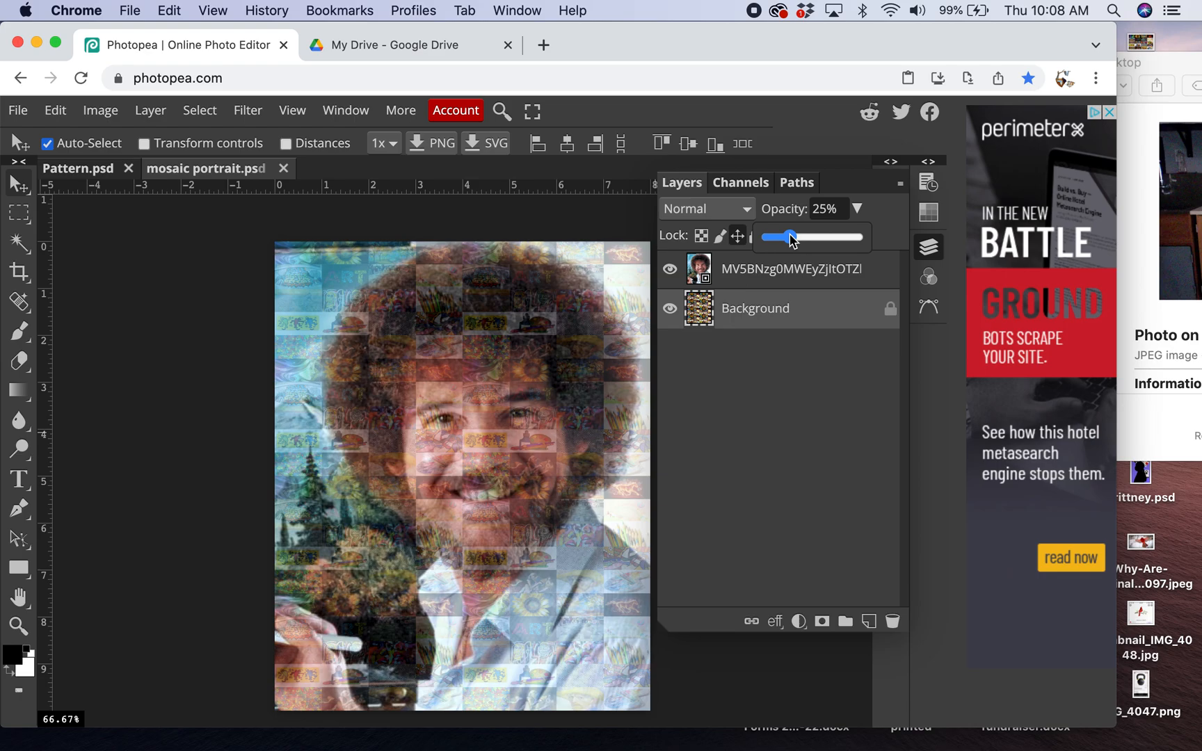
left_click_drag(791, 239, 804, 240)
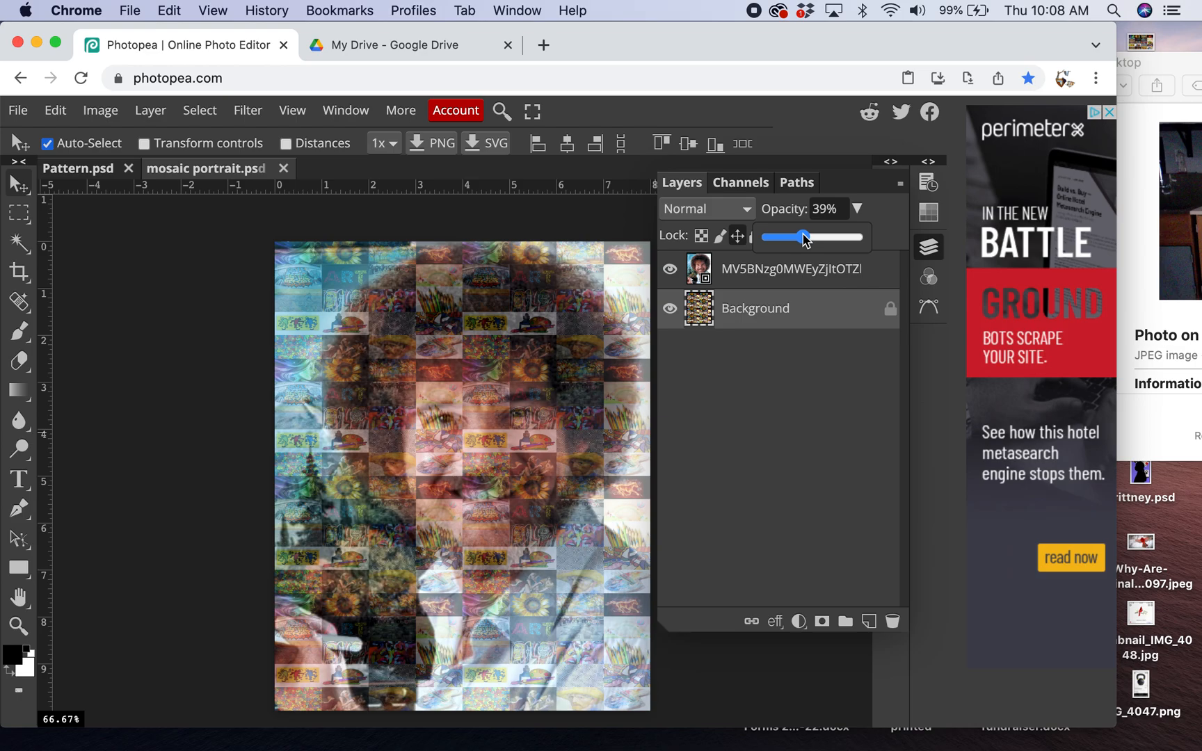
left_click_drag(804, 238, 805, 240)
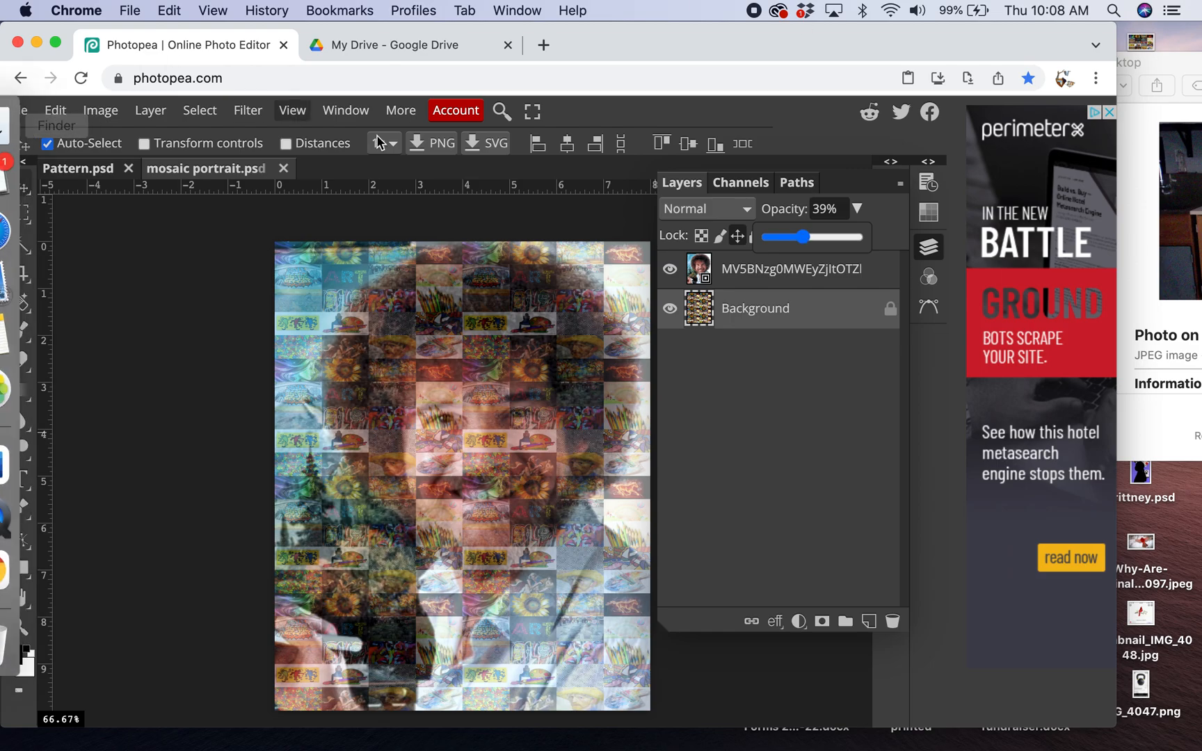
- Save the document as mosaic portrait.psd in PSD format to the iCloud Desktop folder
left_click_drag(628, 44, 713, 36)
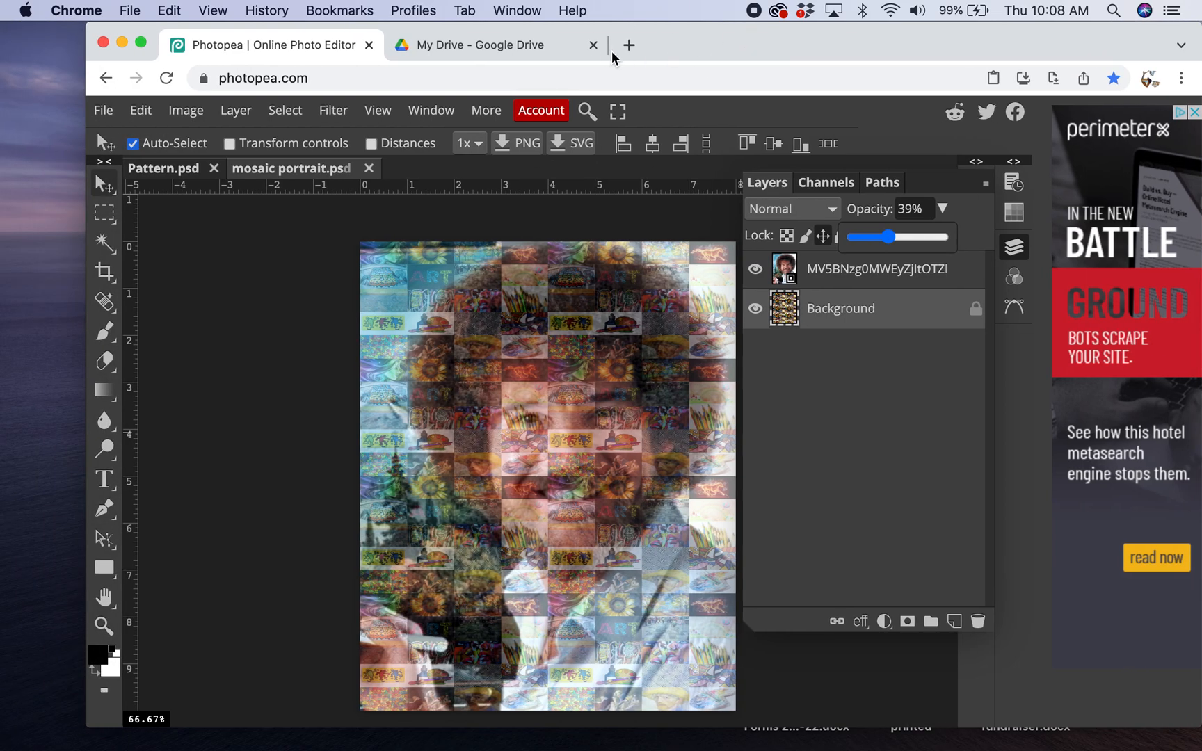
left_click(103, 110)
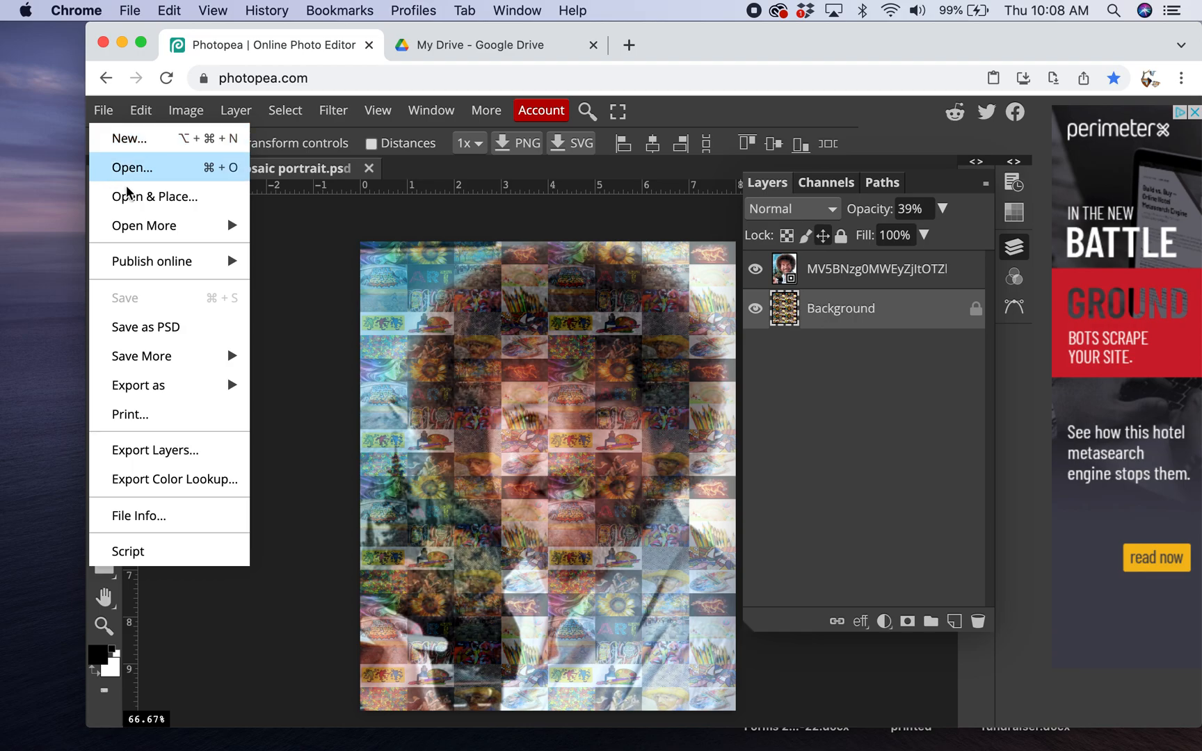
left_click(166, 327)
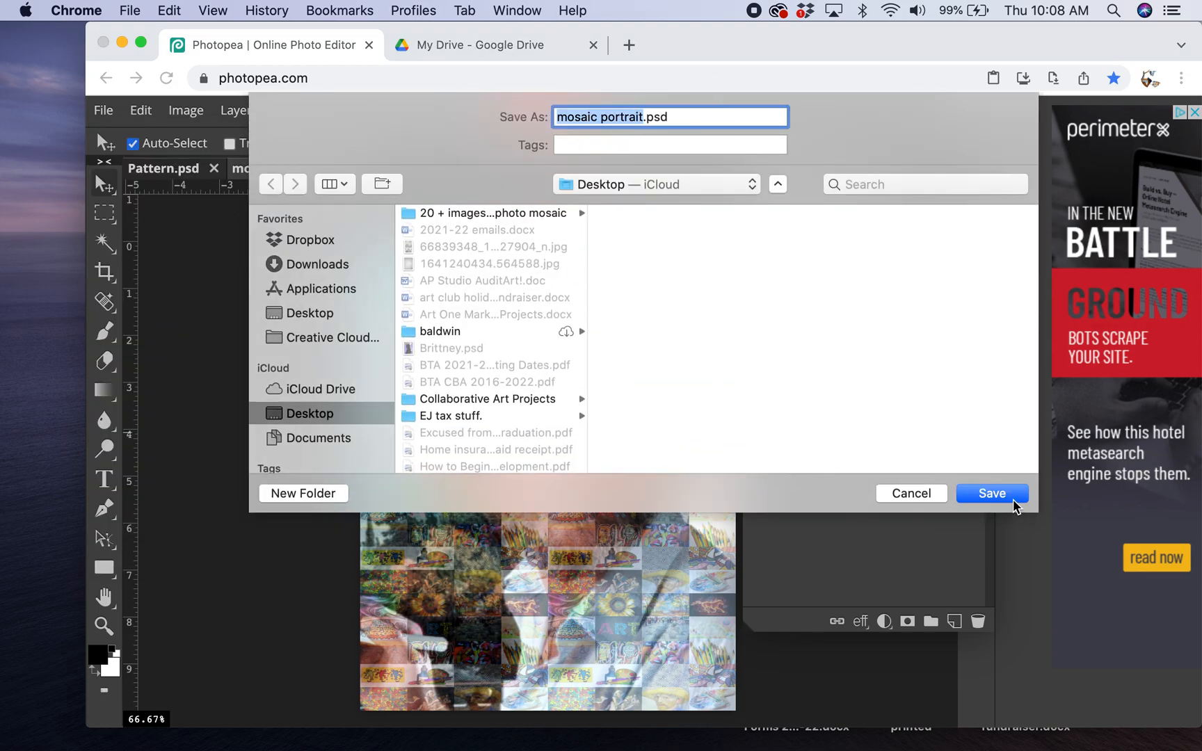
left_click(992, 494)
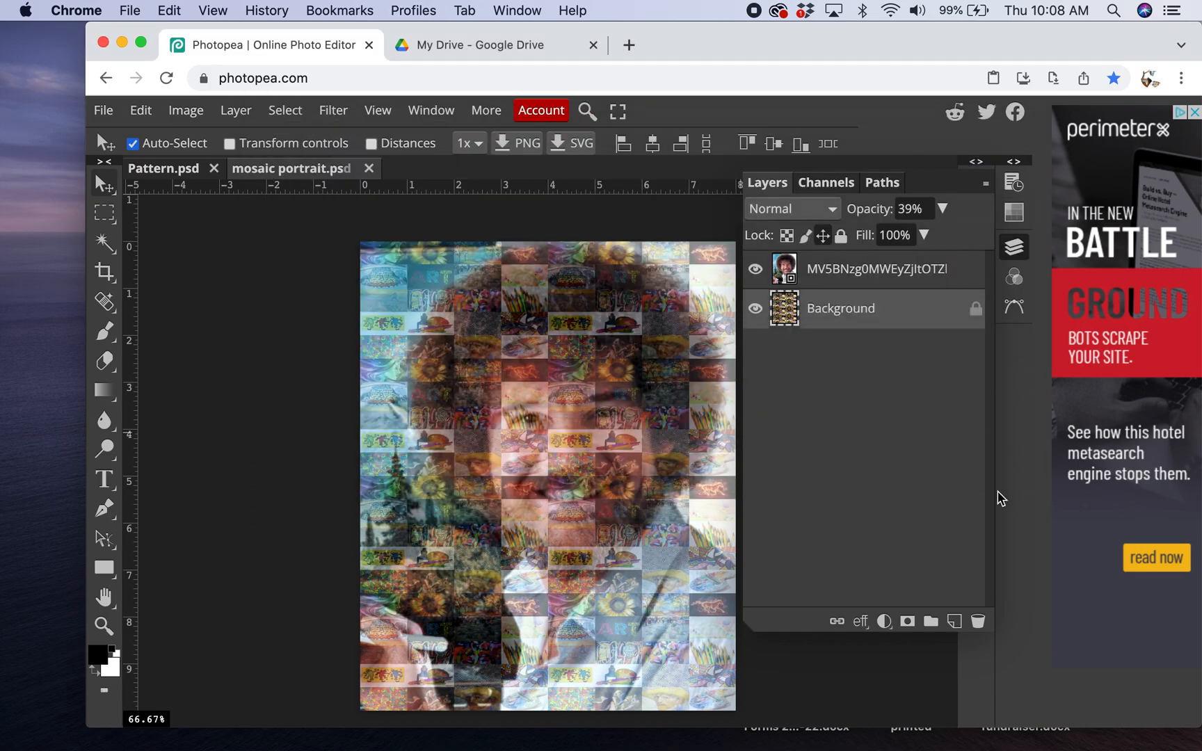